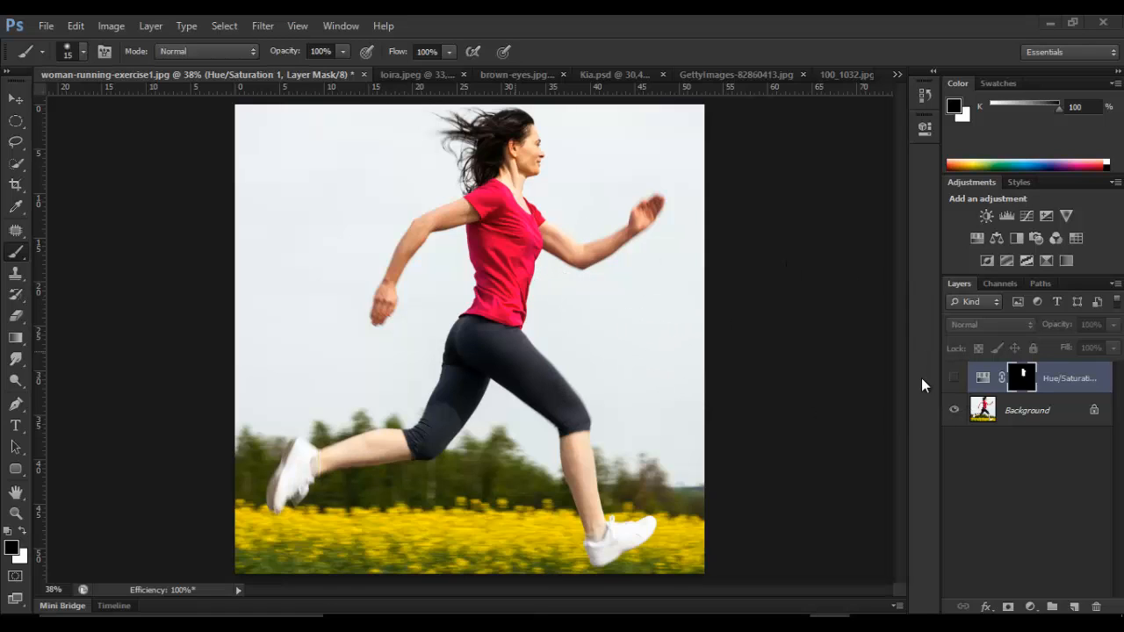
# Toggle the Hue/Saturation layer's visibility to compare the runner's original and recolored shirt.
pyautogui.click(954, 380)
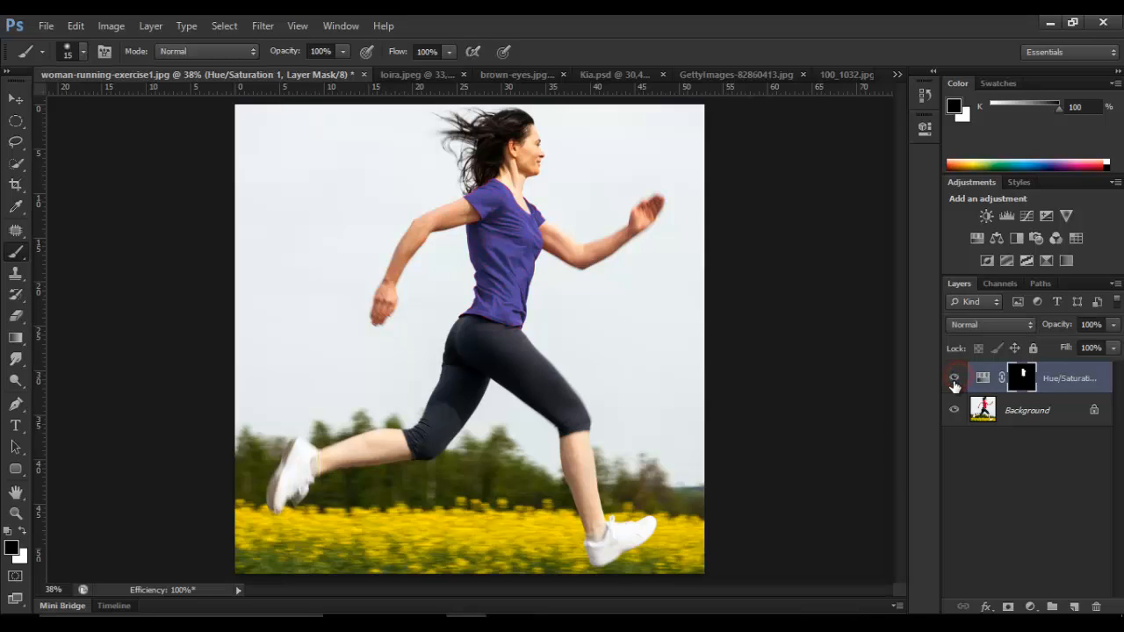
pyautogui.click(954, 381)
pyautogui.click(954, 381)
# Compare the edited and original versions of loira.jpeg and brown-eyes.jpg, leaving only the Background layer visible in each.
pyautogui.click(409, 76)
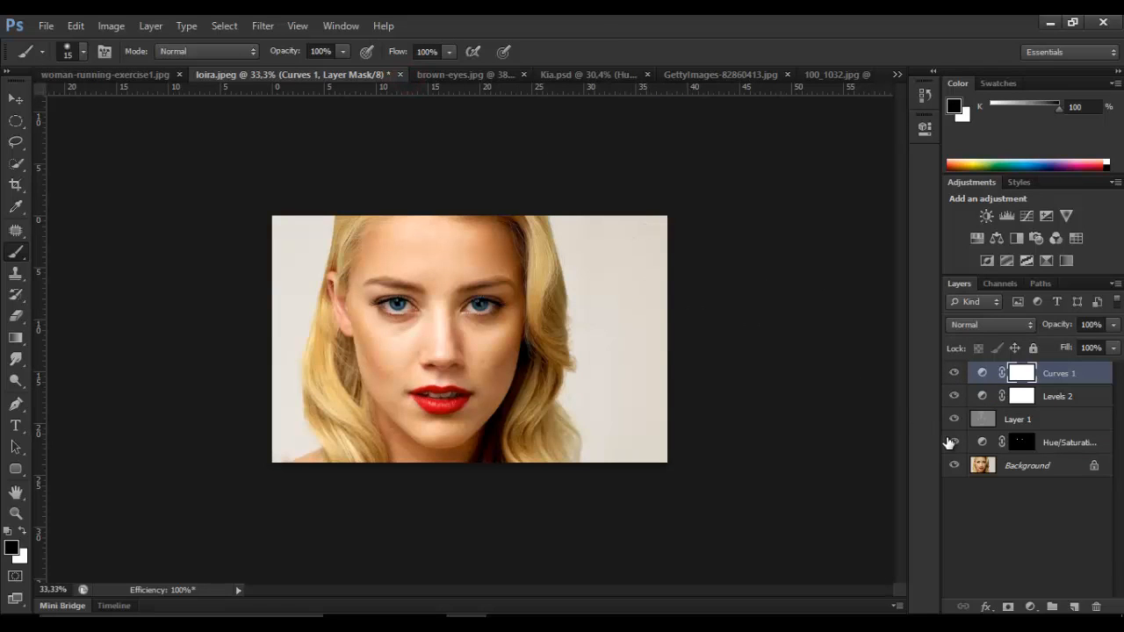
pyautogui.keyDown('alt'); pyautogui.click(955, 466); pyautogui.keyUp('alt')
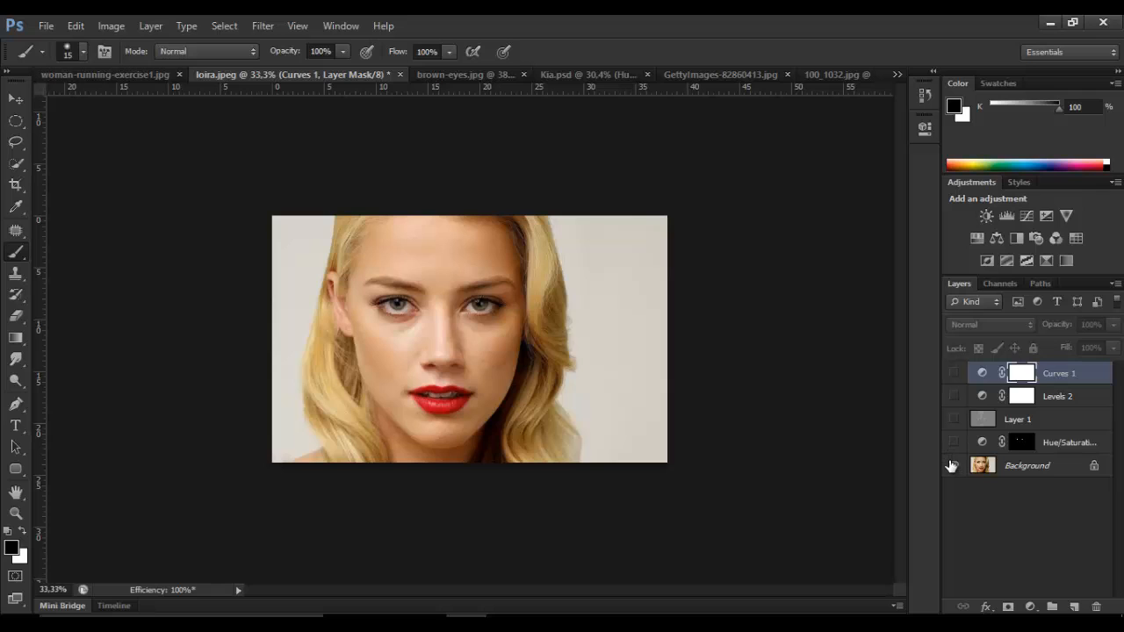
pyautogui.keyDown('alt'); pyautogui.click(953, 467); pyautogui.keyUp('alt')
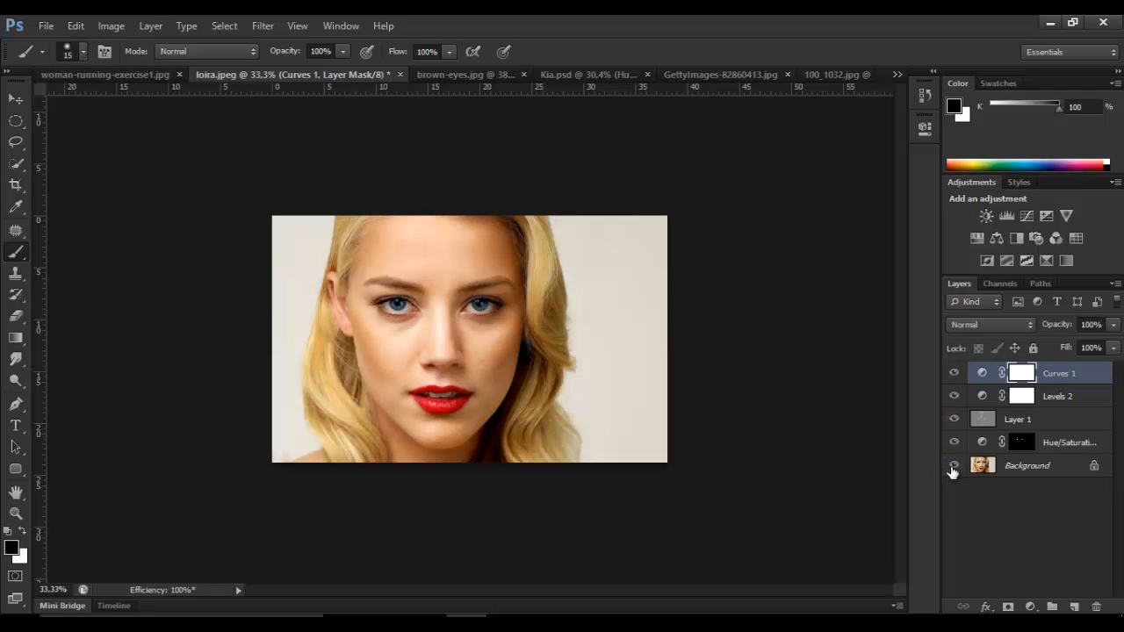
pyautogui.keyDown('alt'); pyautogui.click(953, 468); pyautogui.keyUp('alt')
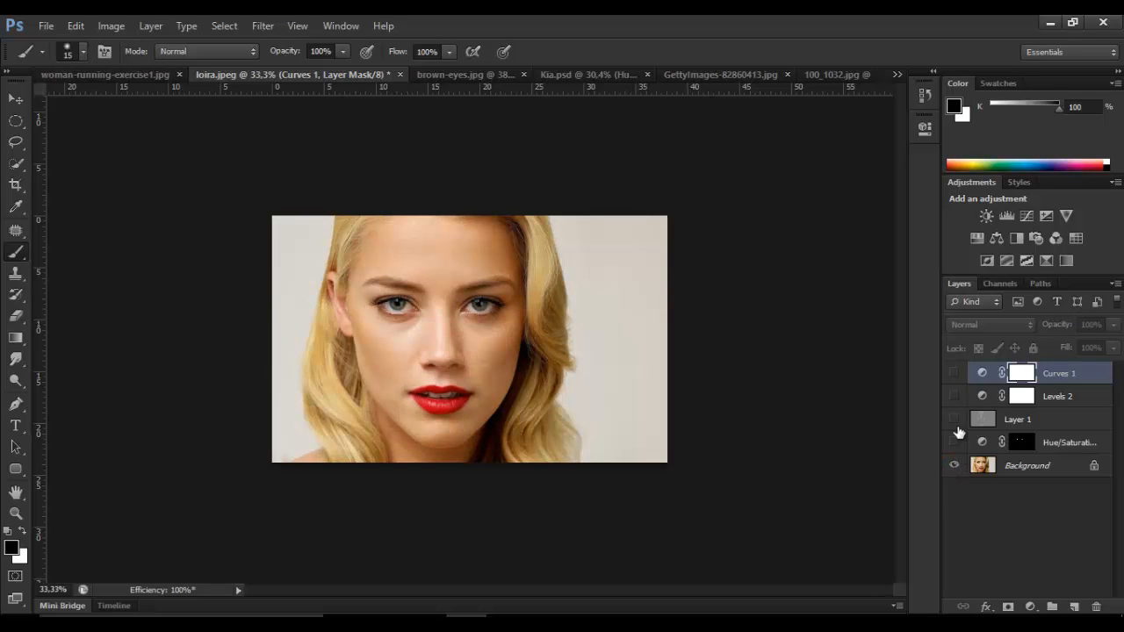
pyautogui.keyDown('alt'); pyautogui.click(954, 468); pyautogui.keyUp('alt')
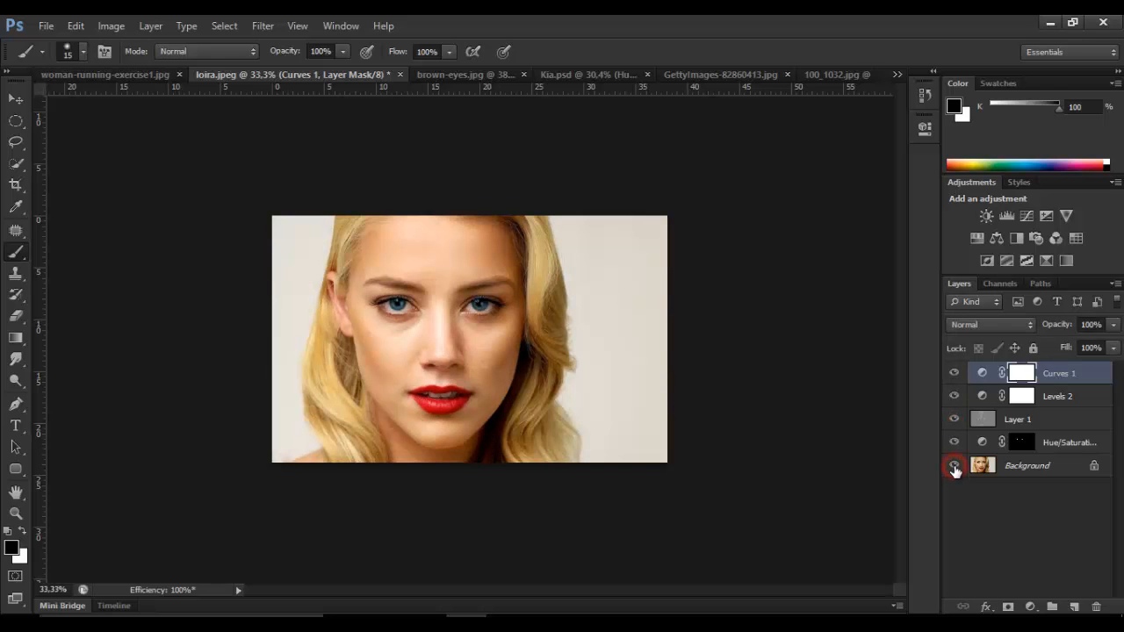
pyautogui.keyDown('alt'); pyautogui.click(954, 468); pyautogui.keyUp('alt')
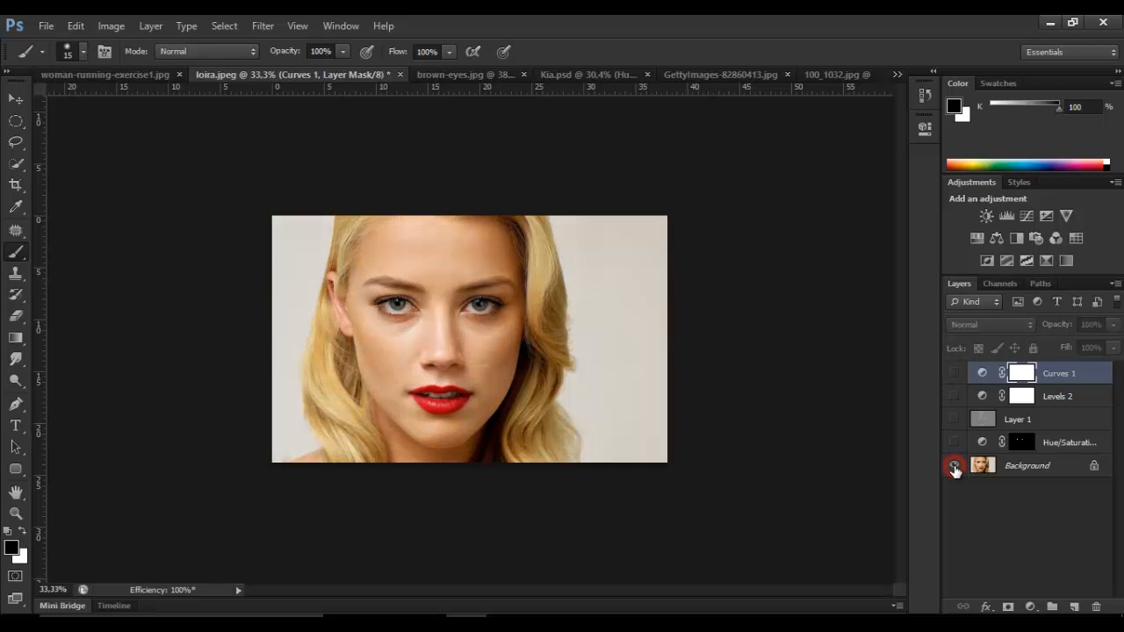
pyautogui.click(453, 74)
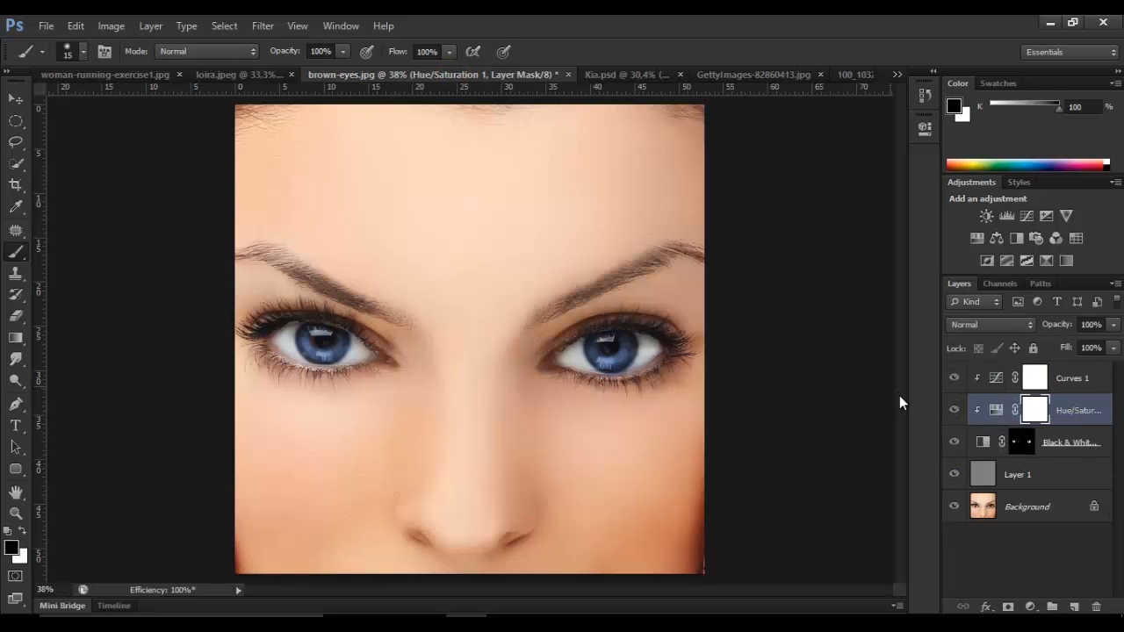
pyautogui.keyDown('alt'); pyautogui.click(955, 508); pyautogui.keyUp('alt')
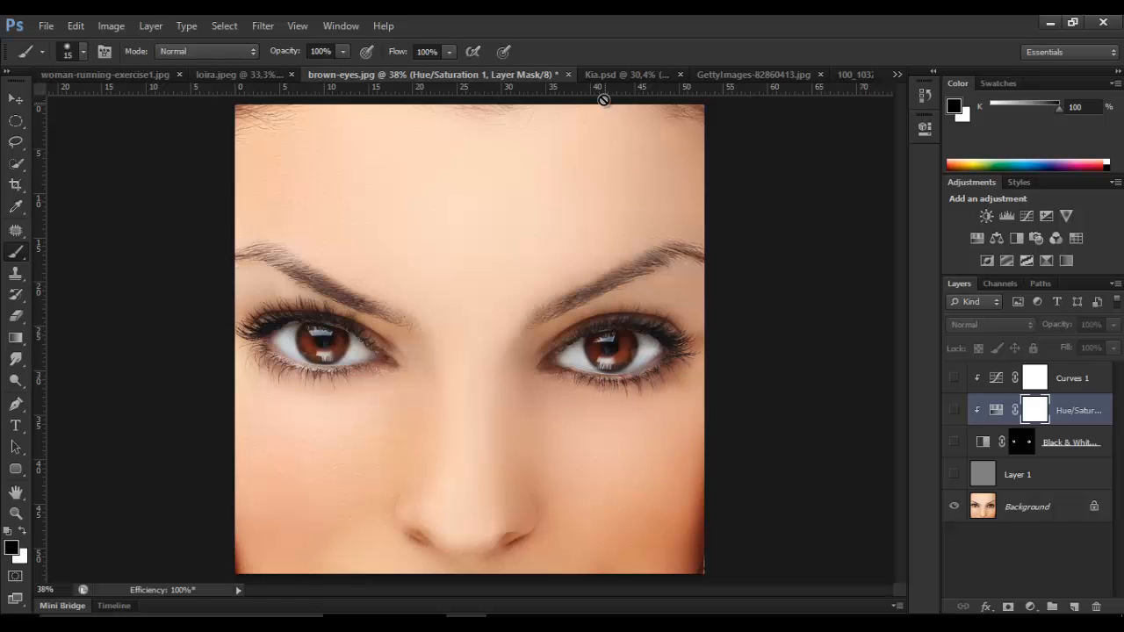
# In Kia.psd, toggle the Hue/Saturation layer's visibility to compare the car's original and changed paint color.
pyautogui.click(612, 72)
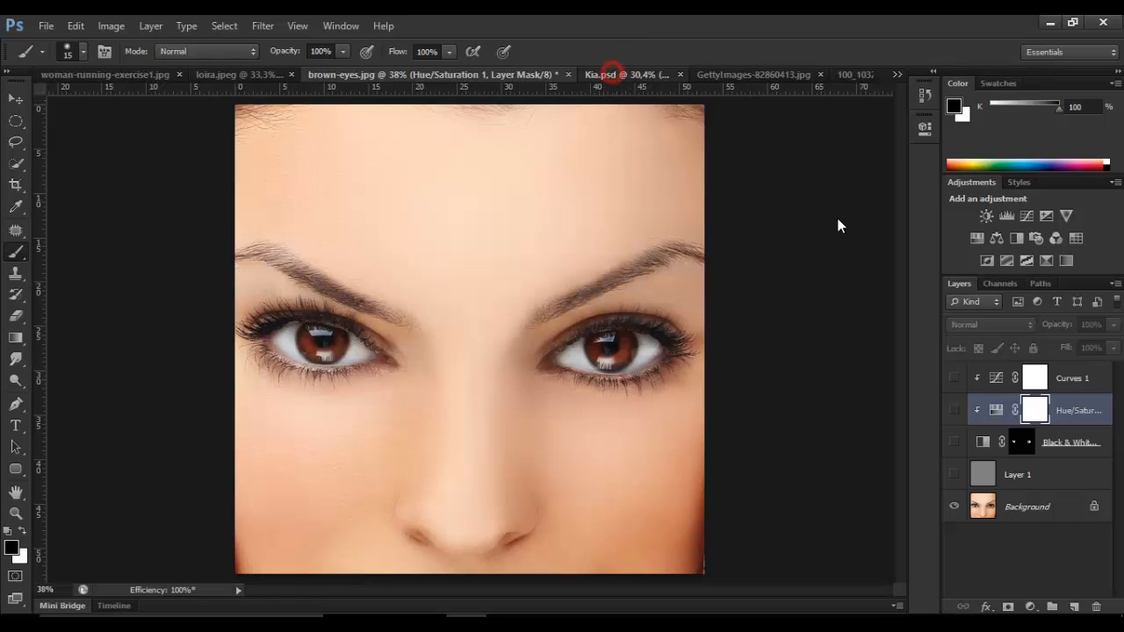
pyautogui.click(953, 377)
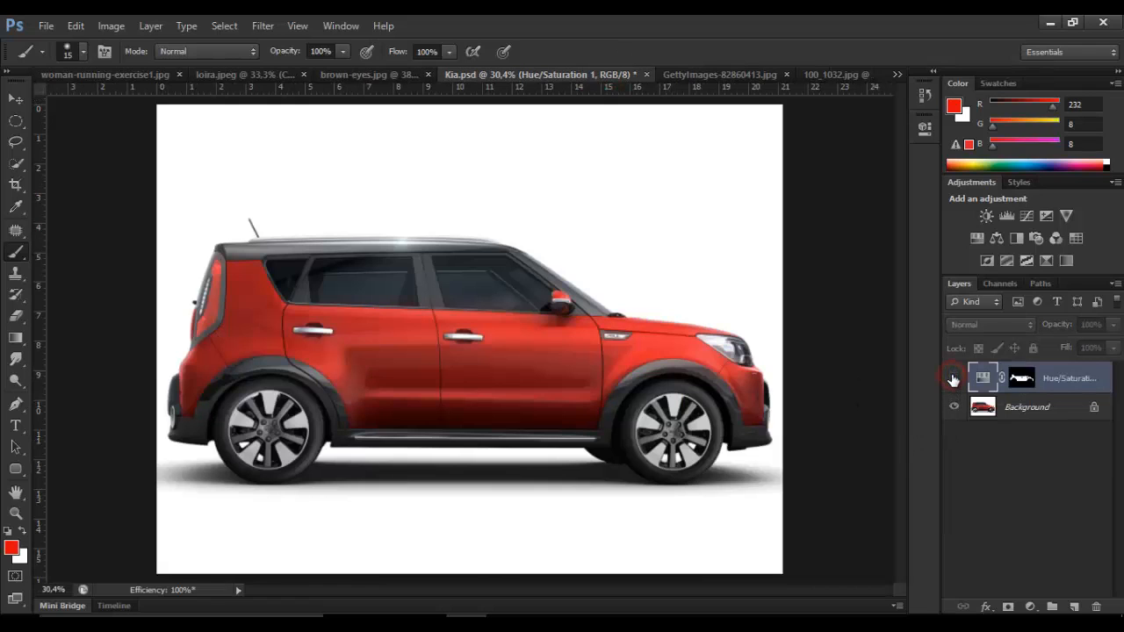
pyautogui.click(953, 378)
pyautogui.click(953, 379)
pyautogui.click(953, 378)
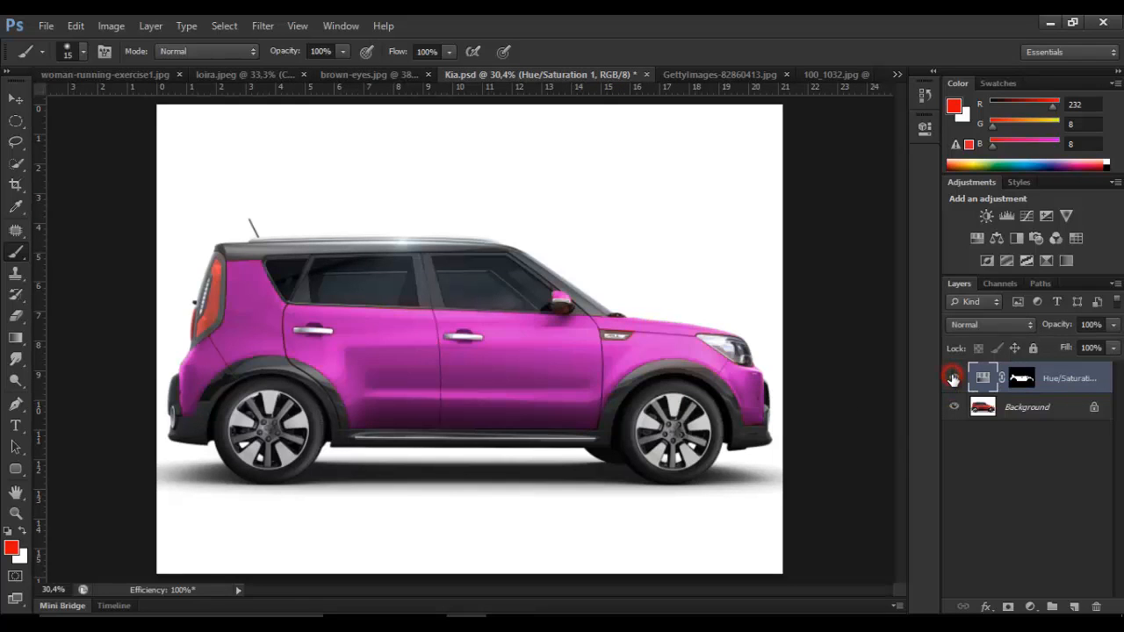
# In GettyImages-82860413.jpg, toggle the Hue/Saturation layer's visibility to compare the lip color before and after.
pyautogui.click(717, 75)
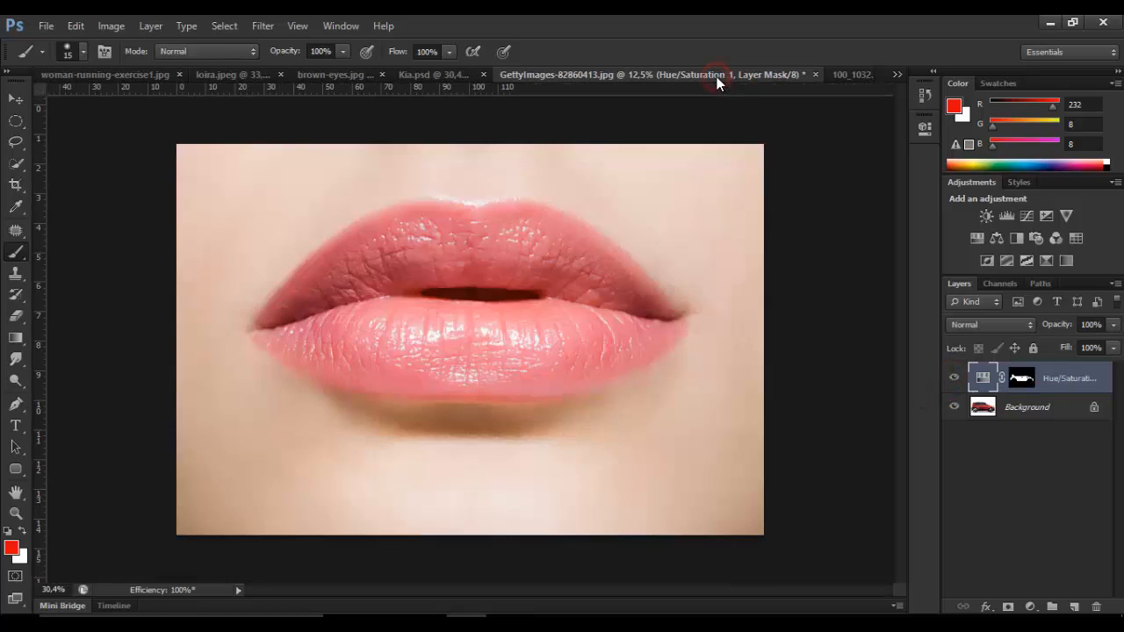
pyautogui.click(952, 373)
pyautogui.click(954, 375)
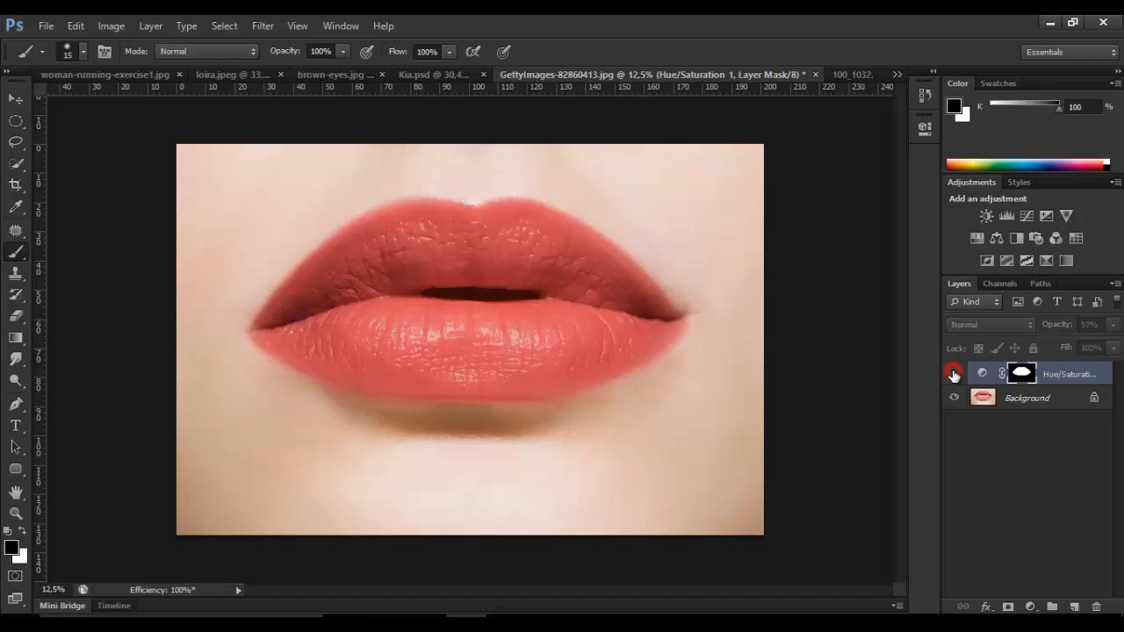
pyautogui.click(953, 375)
pyautogui.click(954, 375)
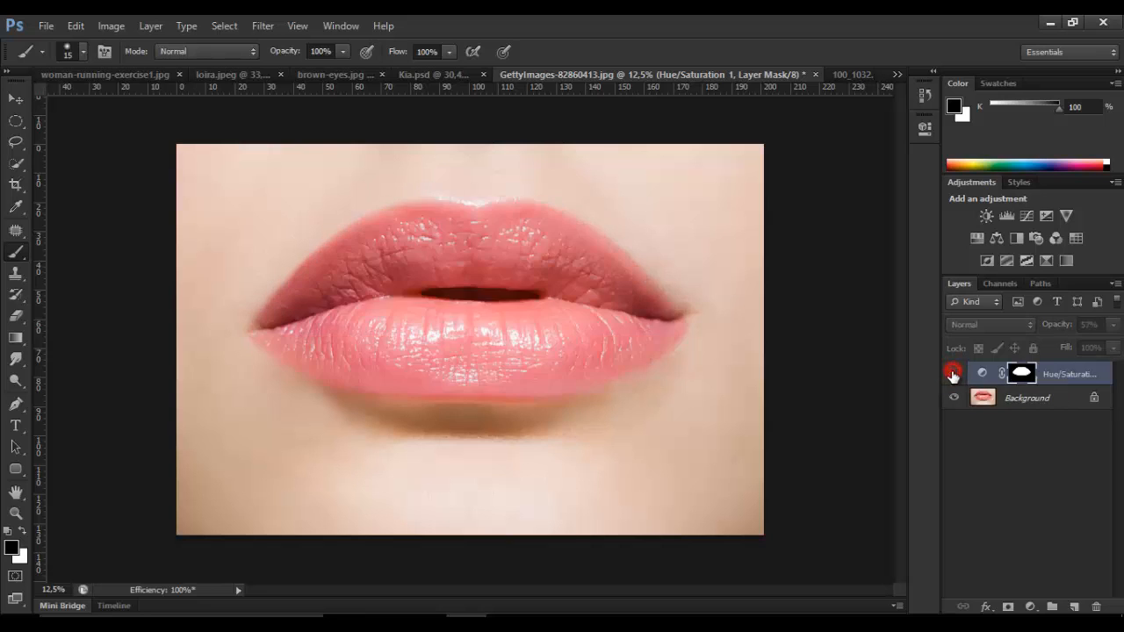
pyautogui.click(953, 375)
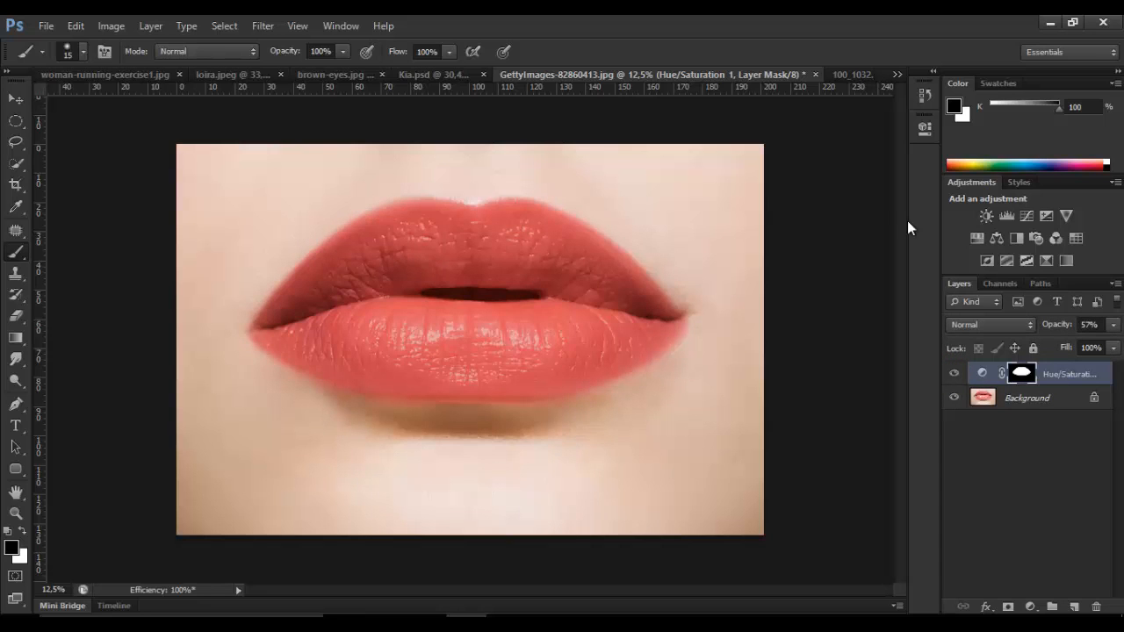
# In 100_1032.jpg, hide and restore all layers above the Background to compare the iris color before and after.
pyautogui.click(844, 72)
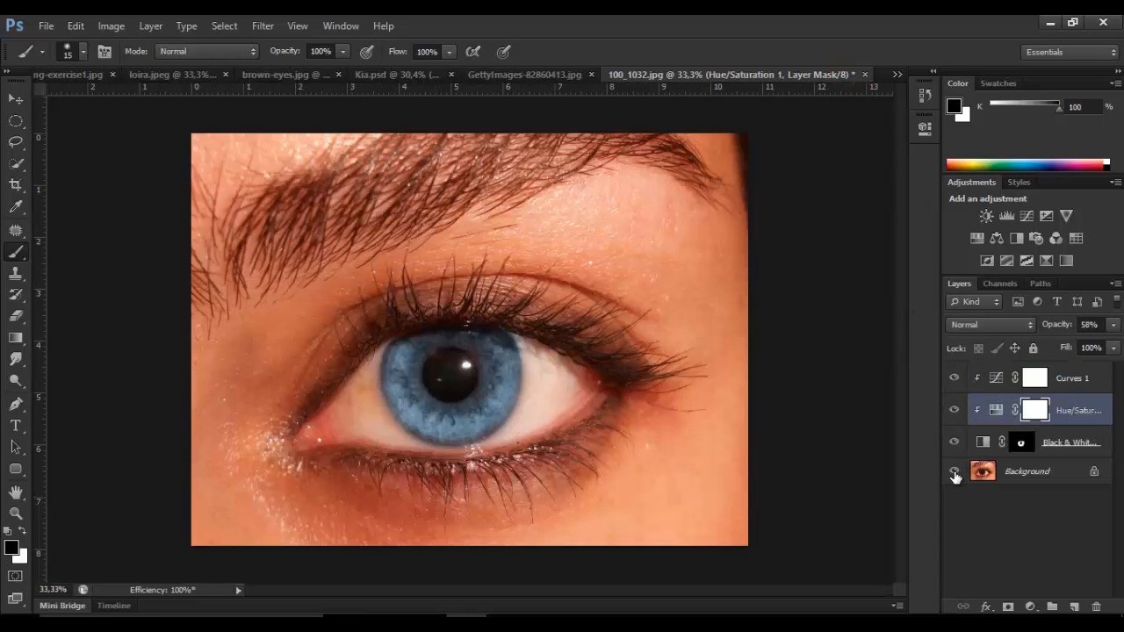
pyautogui.keyDown('alt'); pyautogui.click(955, 473); pyautogui.keyUp('alt')
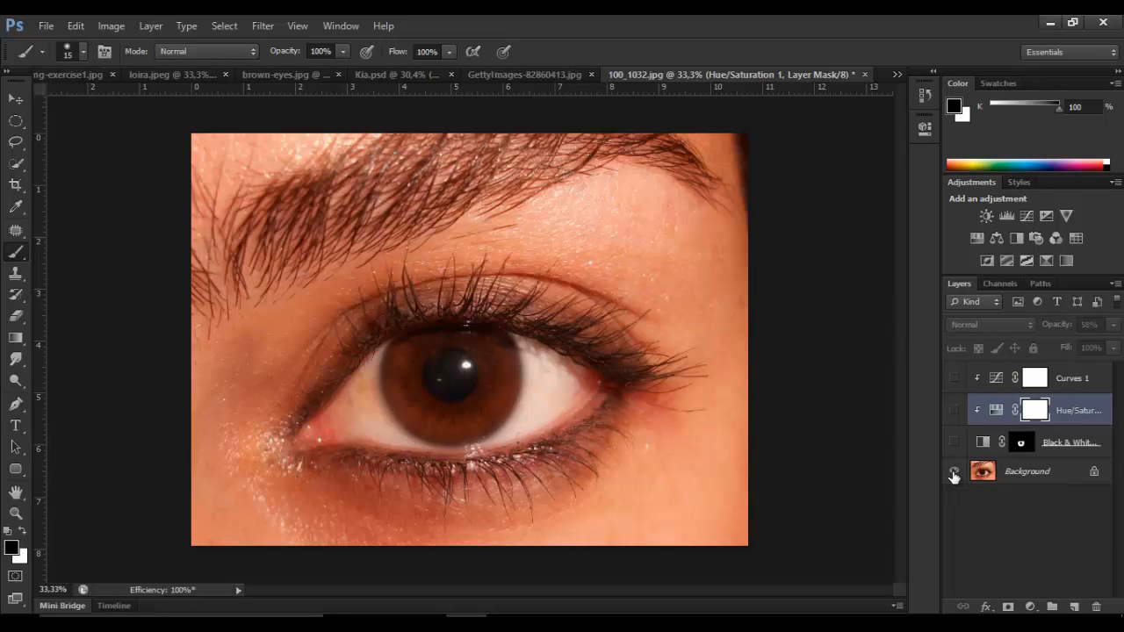
pyautogui.keyDown('alt'); pyautogui.click(955, 474); pyautogui.keyUp('alt')
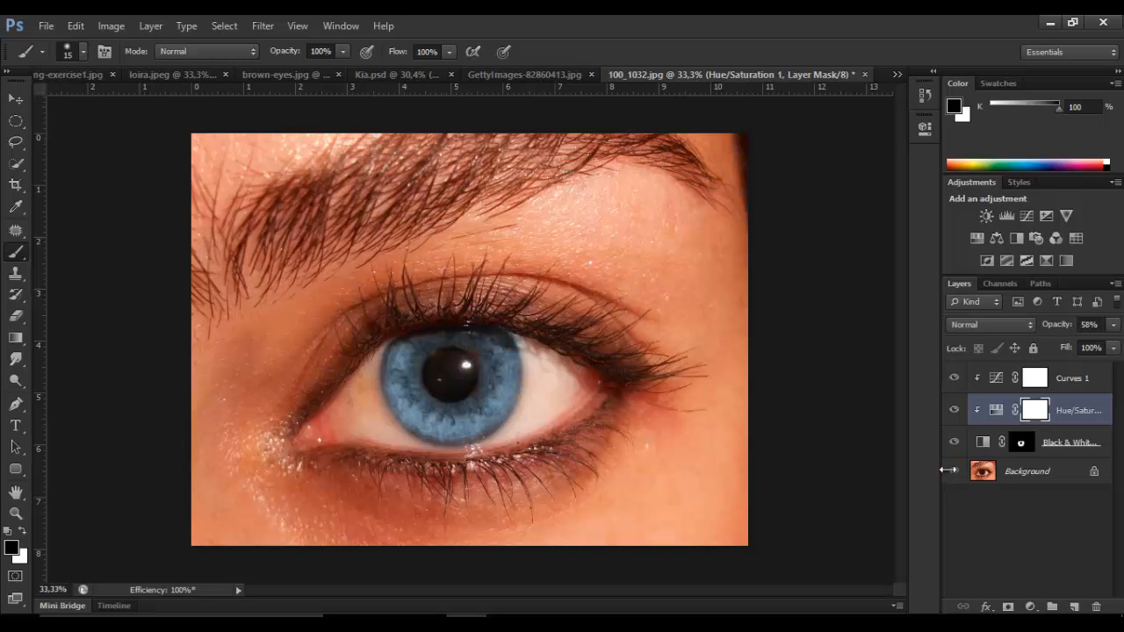
# Delete the Hue/Saturation adjustment layer from woman-running-exercise1.jpg.
pyautogui.click(85, 75)
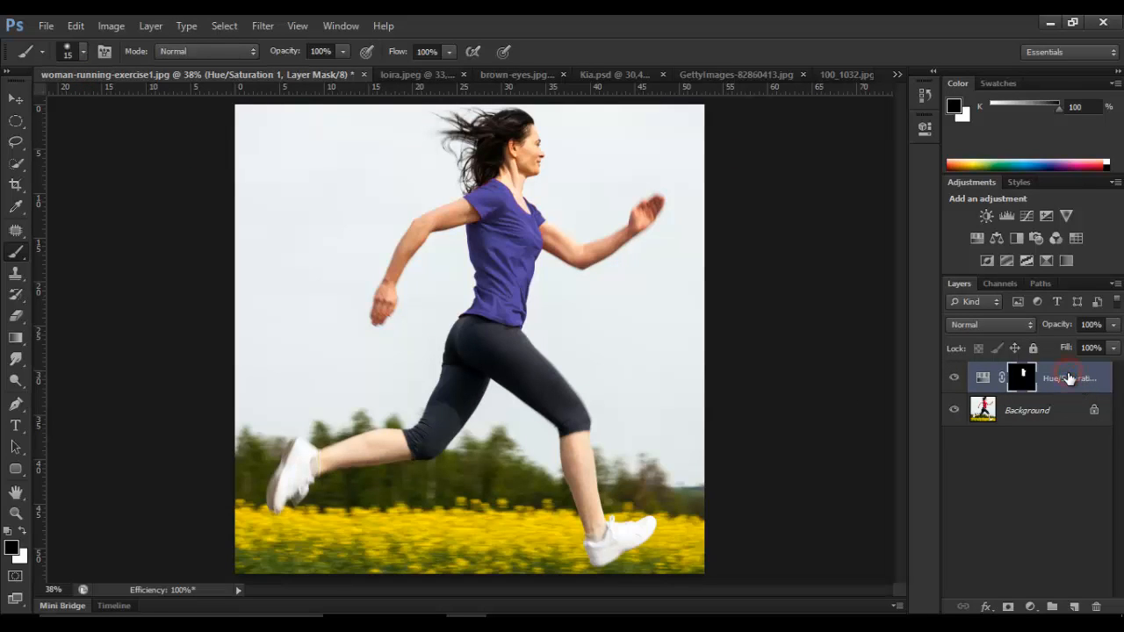
pyautogui.moveTo(1061, 375); pyautogui.dragTo(1096, 606)
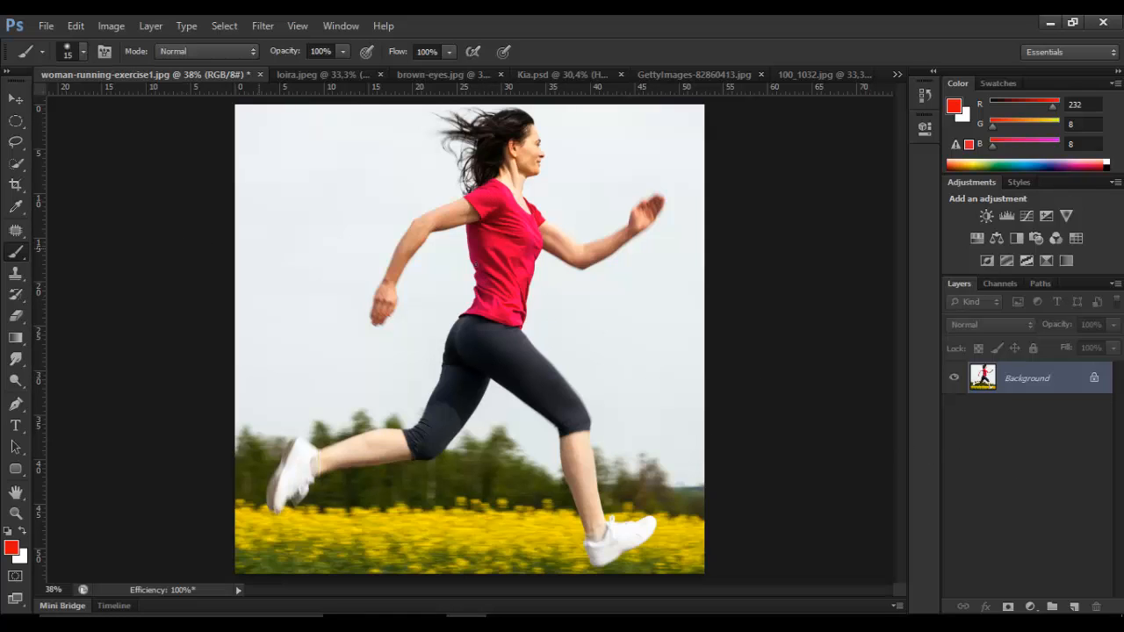
# Select the runner's shirt with the Quick Selection tool.
pyautogui.click(21, 170)
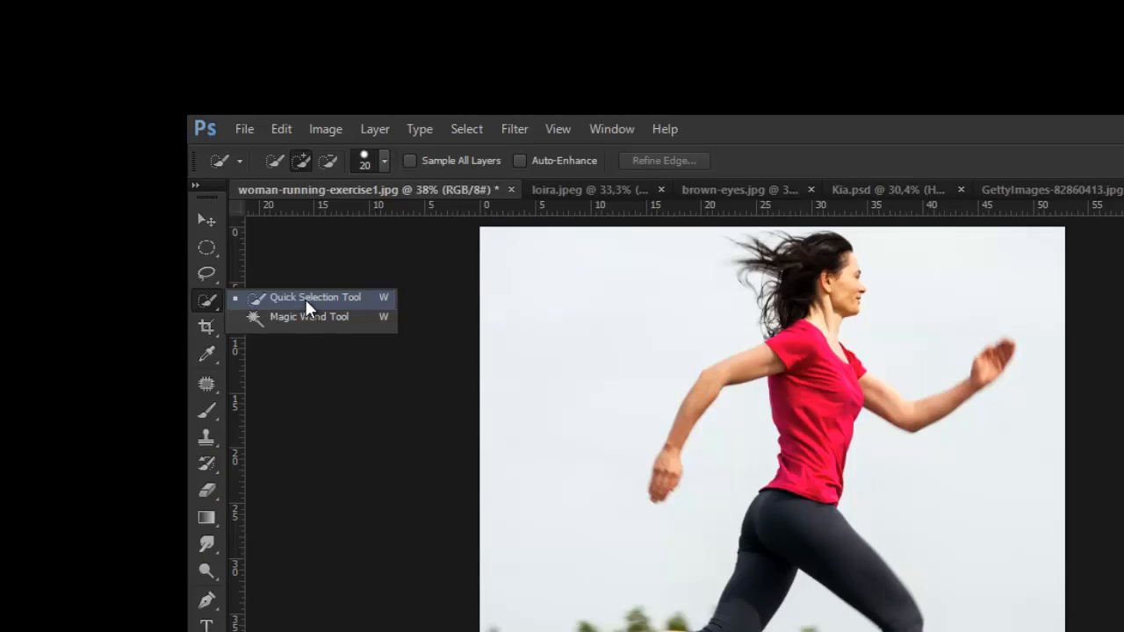
pyautogui.click(306, 299)
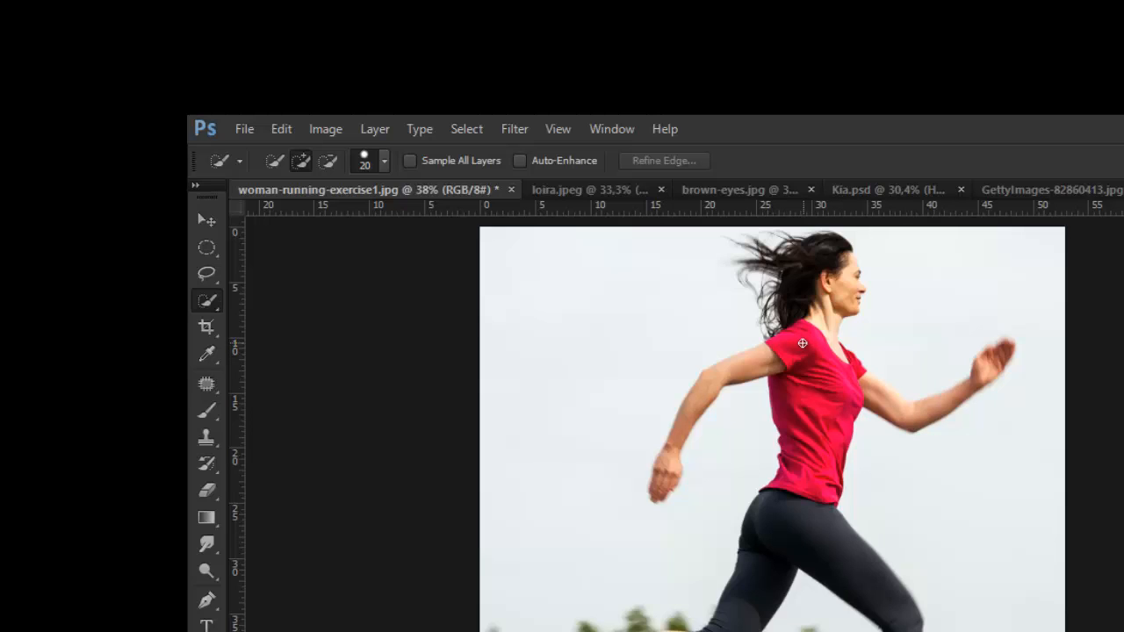
pyautogui.moveTo(799, 343)
pyautogui.mouseDown()
pyautogui.moveTo(812, 390)
pyautogui.moveTo(804, 419)
pyautogui.mouseUp()
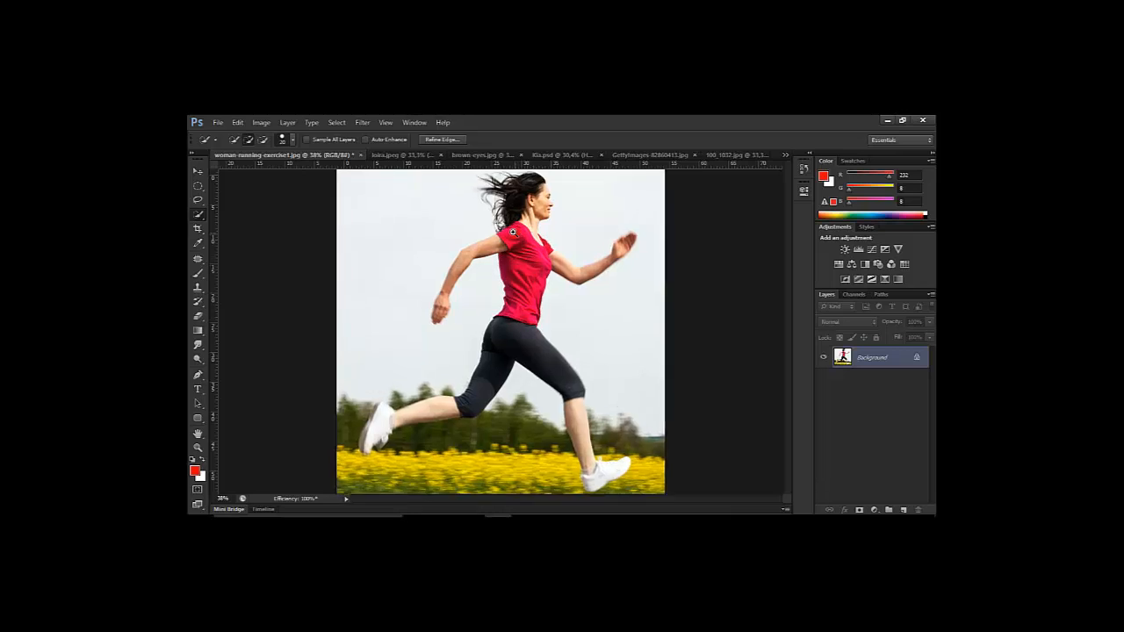
# Draw a closed Pen path around the unselected corner of the shirt's hem at the runner's lower back.
pyautogui.scroll(3, 513, 232)
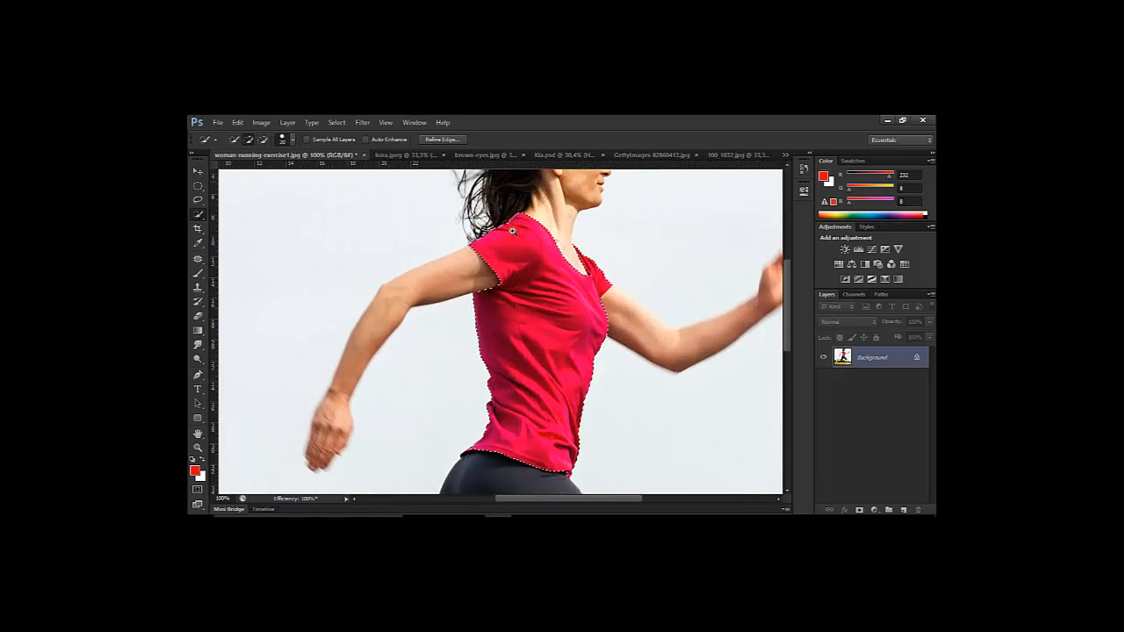
pyautogui.scroll(2, 513, 232)
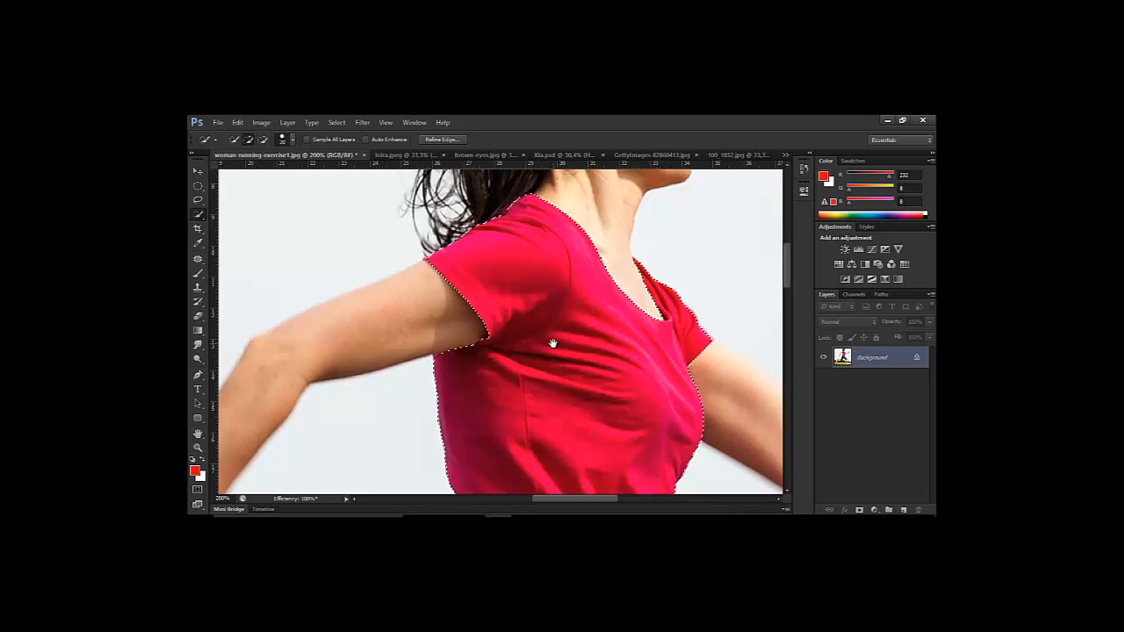
pyautogui.moveTo(538, 301); pyautogui.dragTo(527, 226)
pyautogui.moveTo(522, 336); pyautogui.dragTo(519, 261)
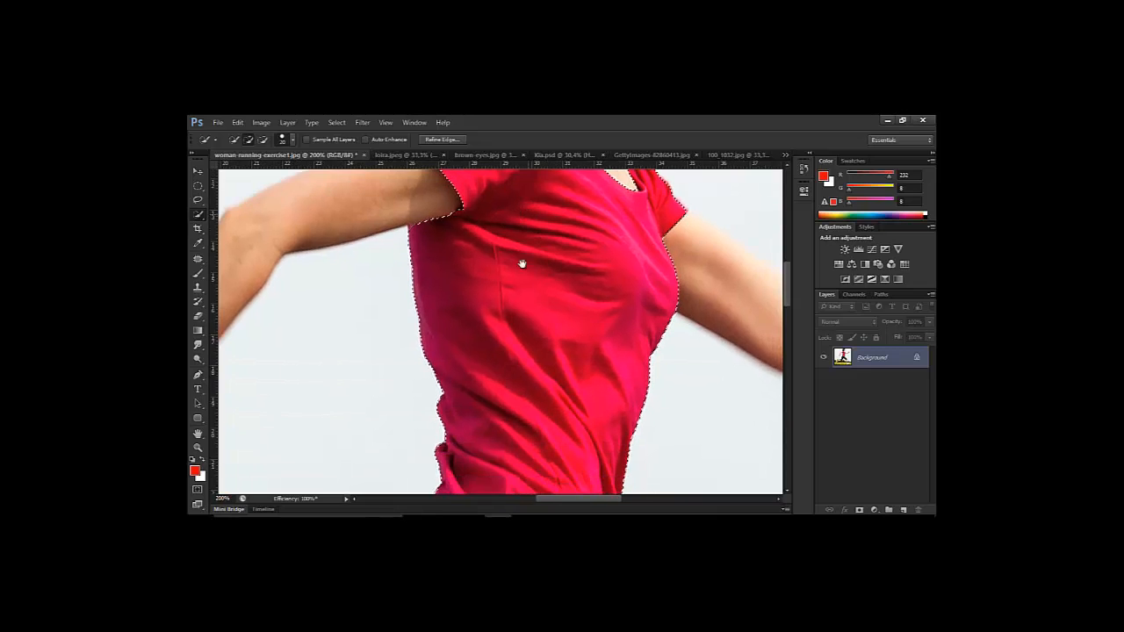
pyautogui.moveTo(525, 329); pyautogui.dragTo(542, 231)
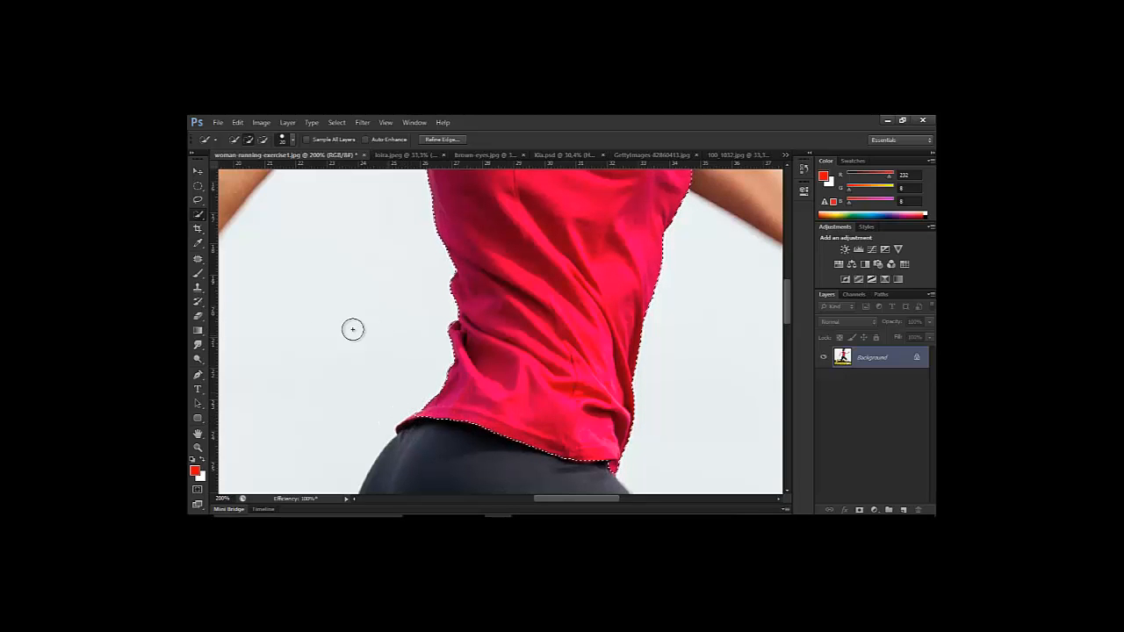
pyautogui.click(197, 375)
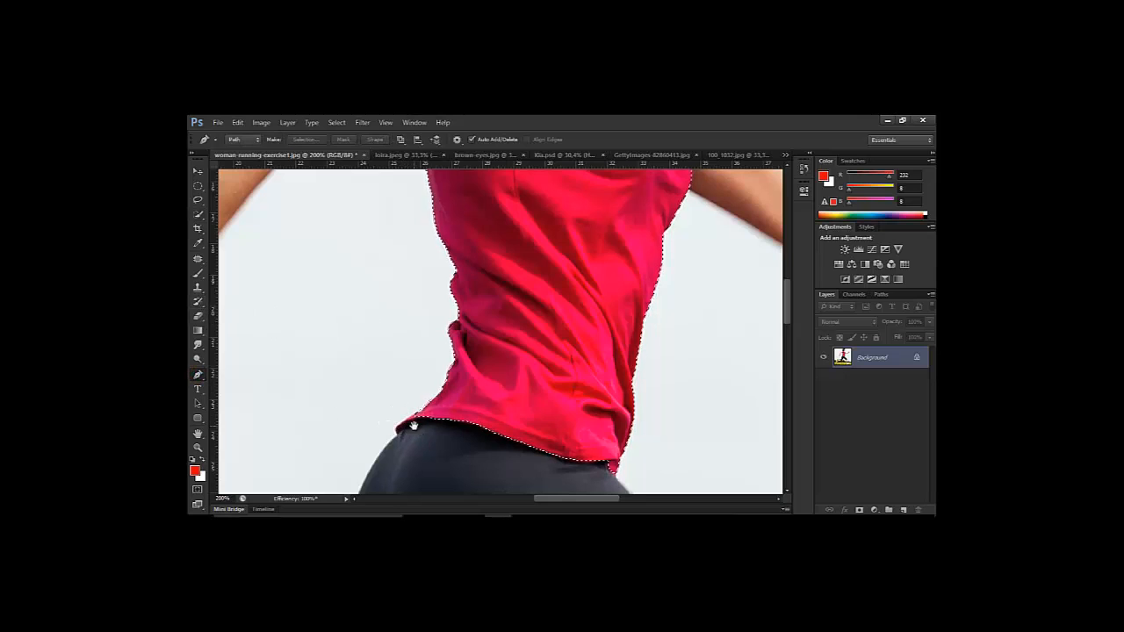
pyautogui.hotkey('ctrl', '+')
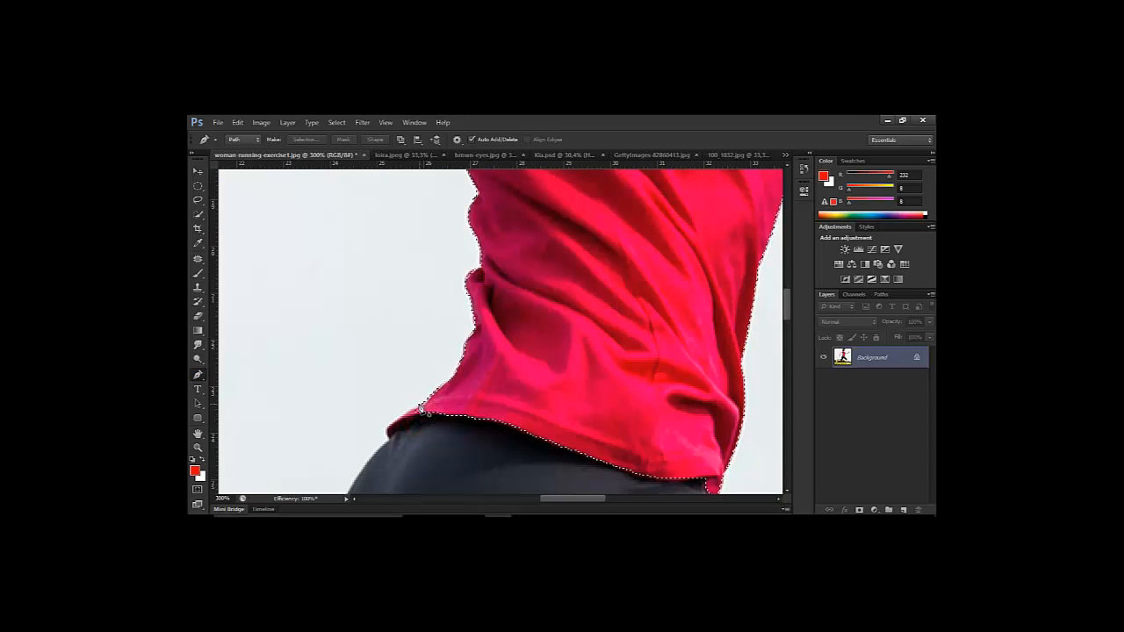
pyautogui.click(416, 407)
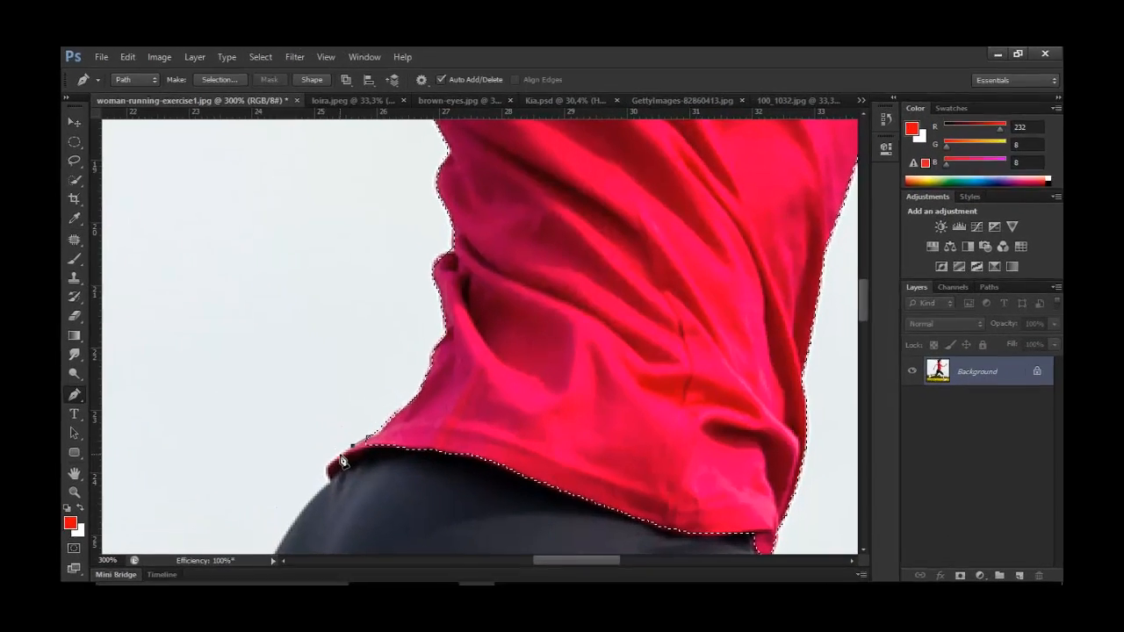
pyautogui.click(389, 423)
pyautogui.click(386, 427)
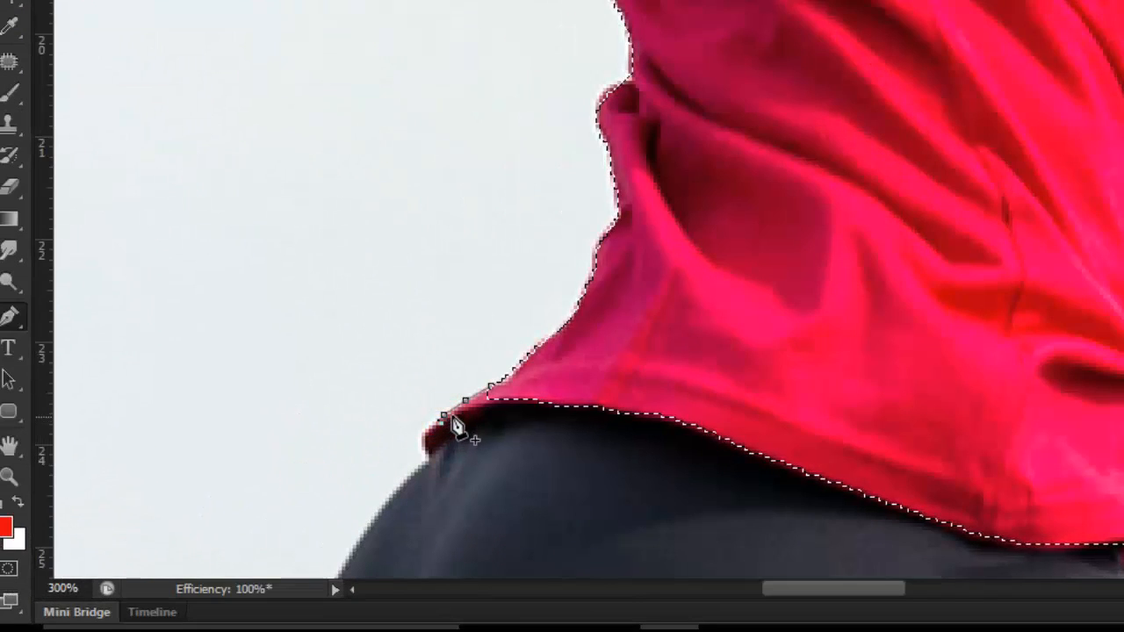
pyautogui.click(455, 407)
pyautogui.click(478, 411)
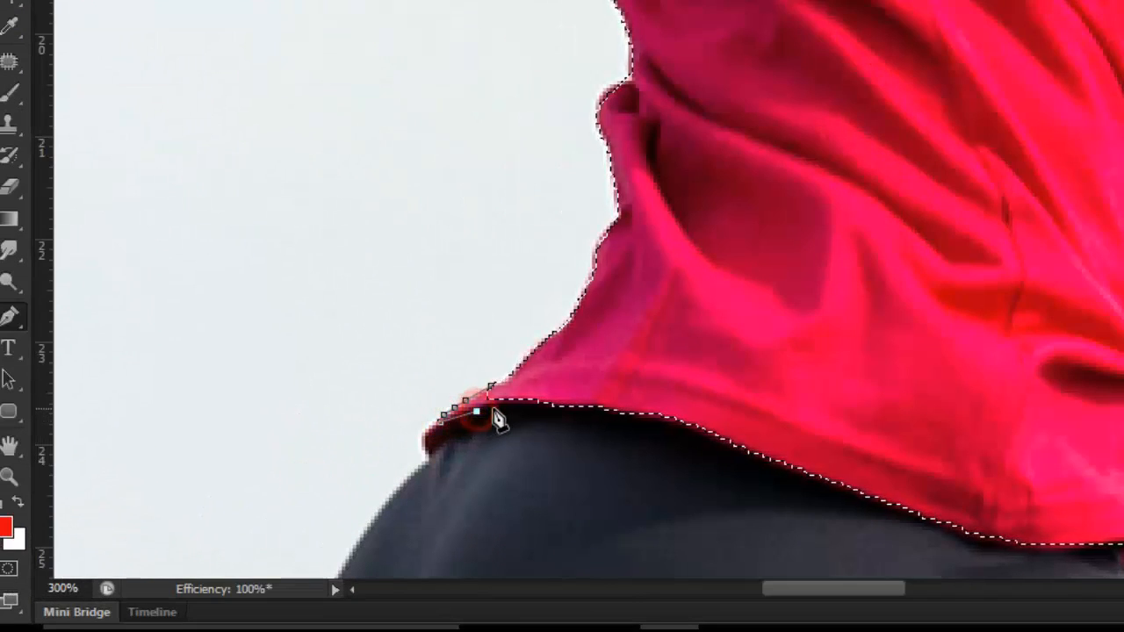
pyautogui.click(496, 401)
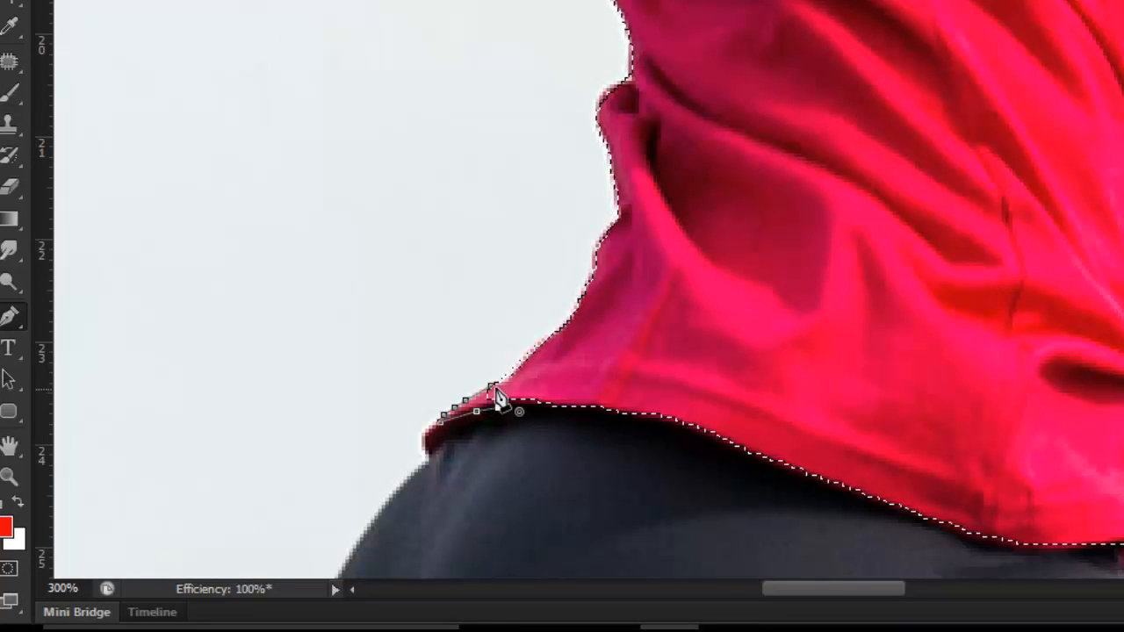
pyautogui.click(490, 386)
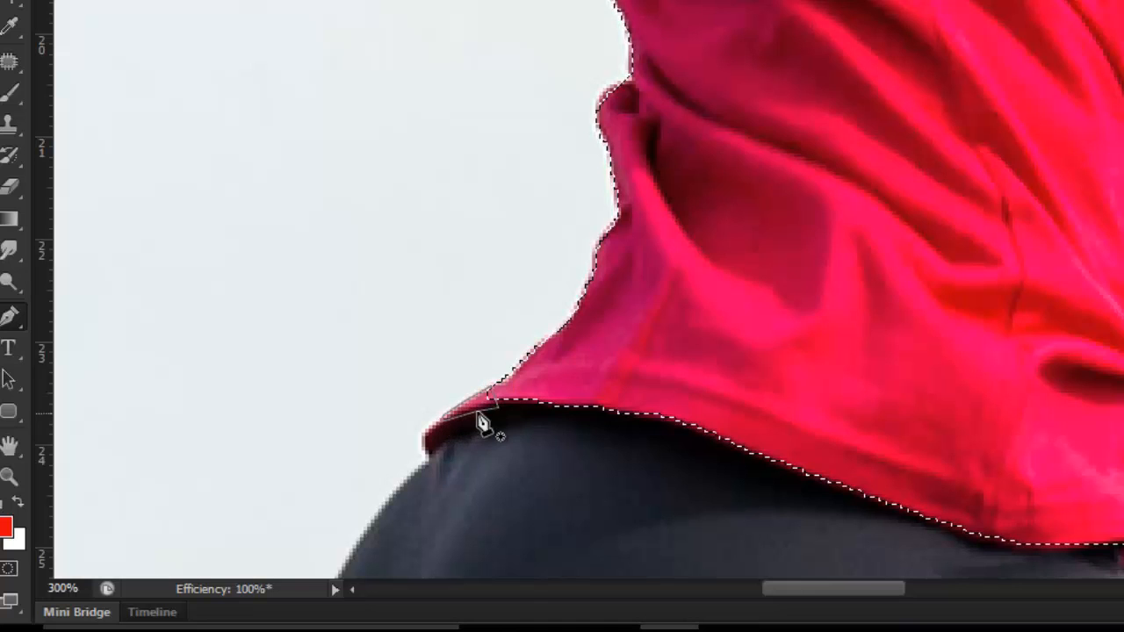
# Convert the hem corner path into a selection with a 1-pixel feather and anti-aliasing, adding it to the shirt selection.
pyautogui.rightClick(475, 411)
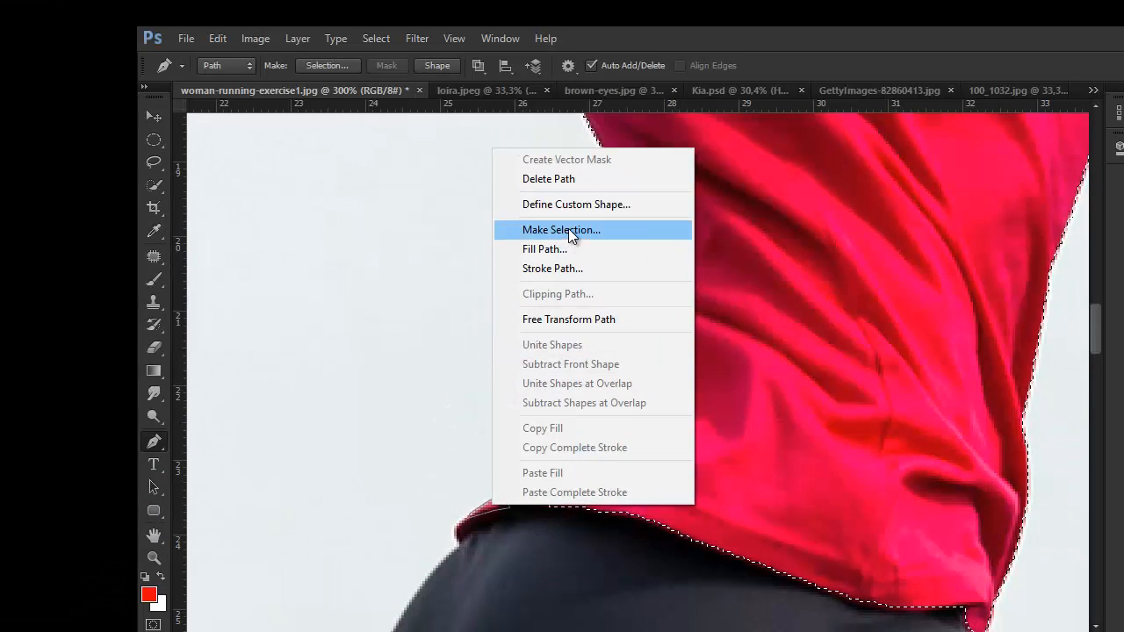
pyautogui.click(576, 61)
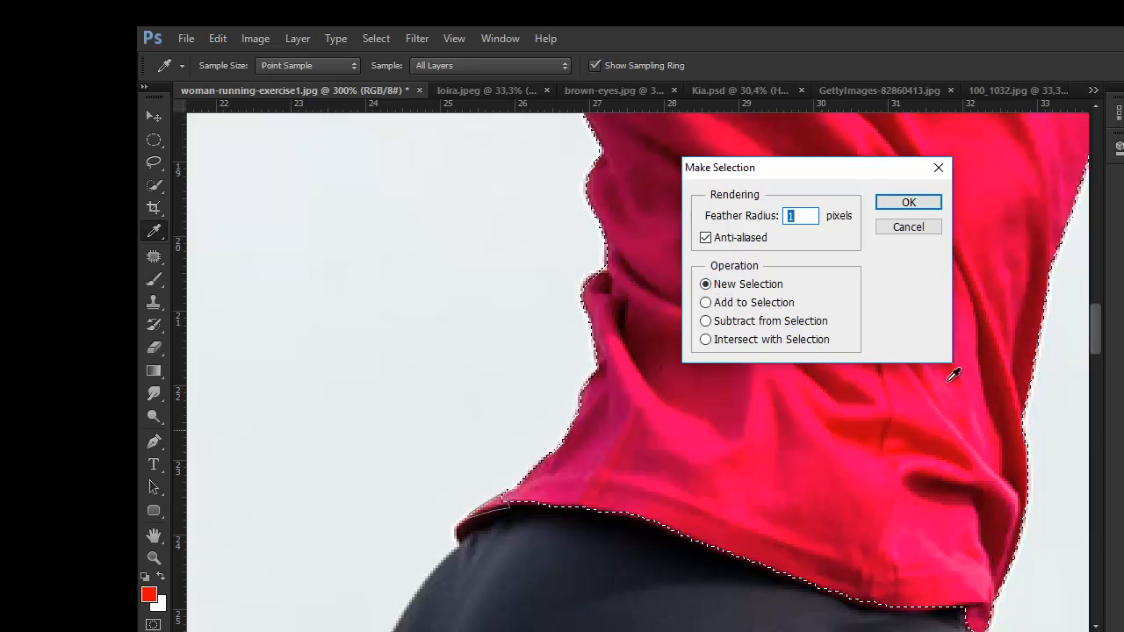
pyautogui.click(706, 303)
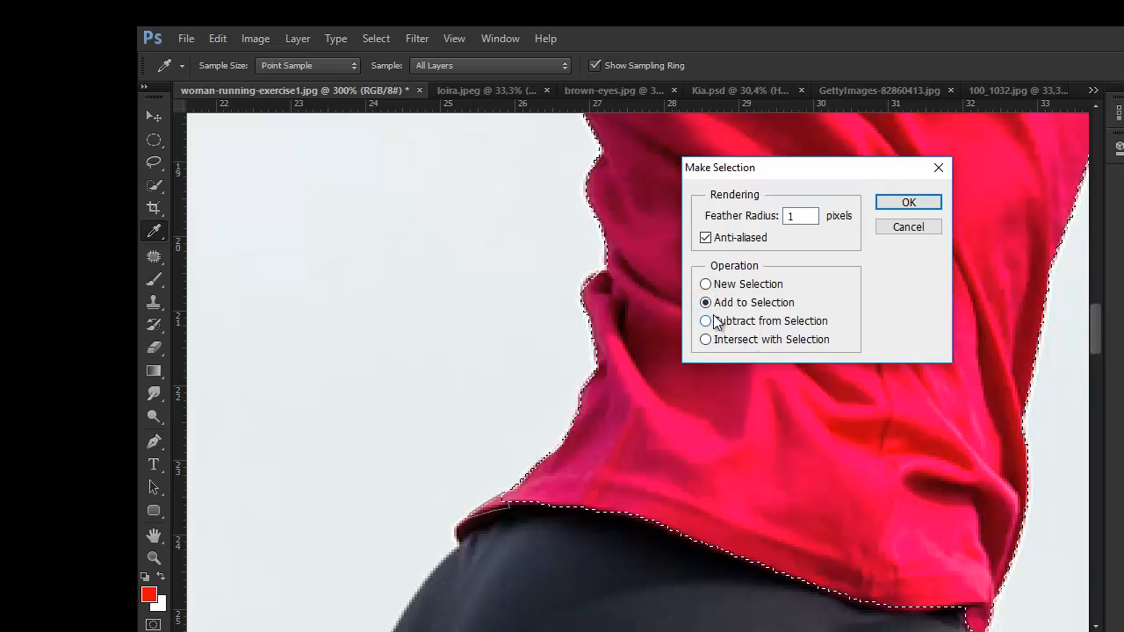
pyautogui.click(908, 206)
pyautogui.press('p')
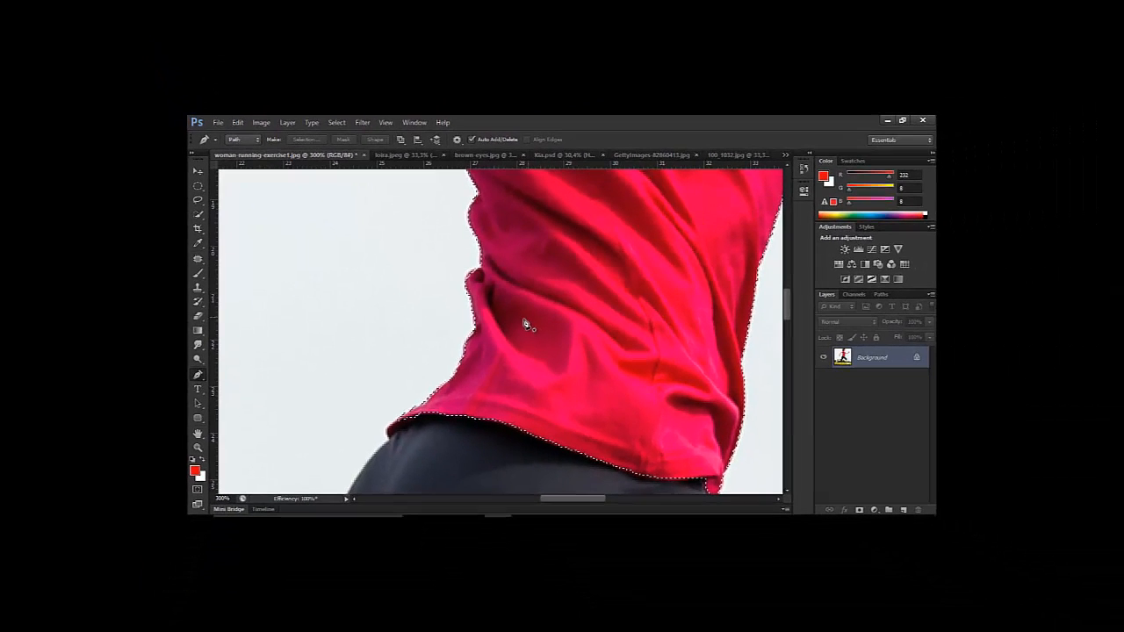
# Draw a closed Pen path across the front part of the shirt's hem, taking in a patch of the leggings just below it.
pyautogui.hotkey('ctrl', '0')
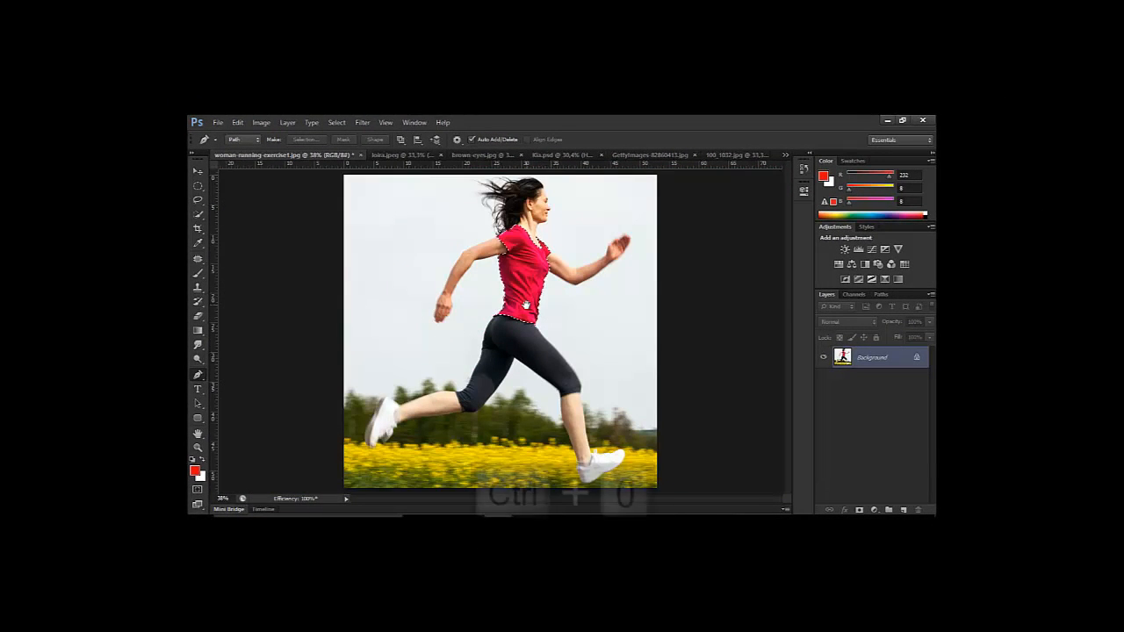
pyautogui.keyDown('ctrl'); pyautogui.click(526, 317); pyautogui.keyUp('ctrl')
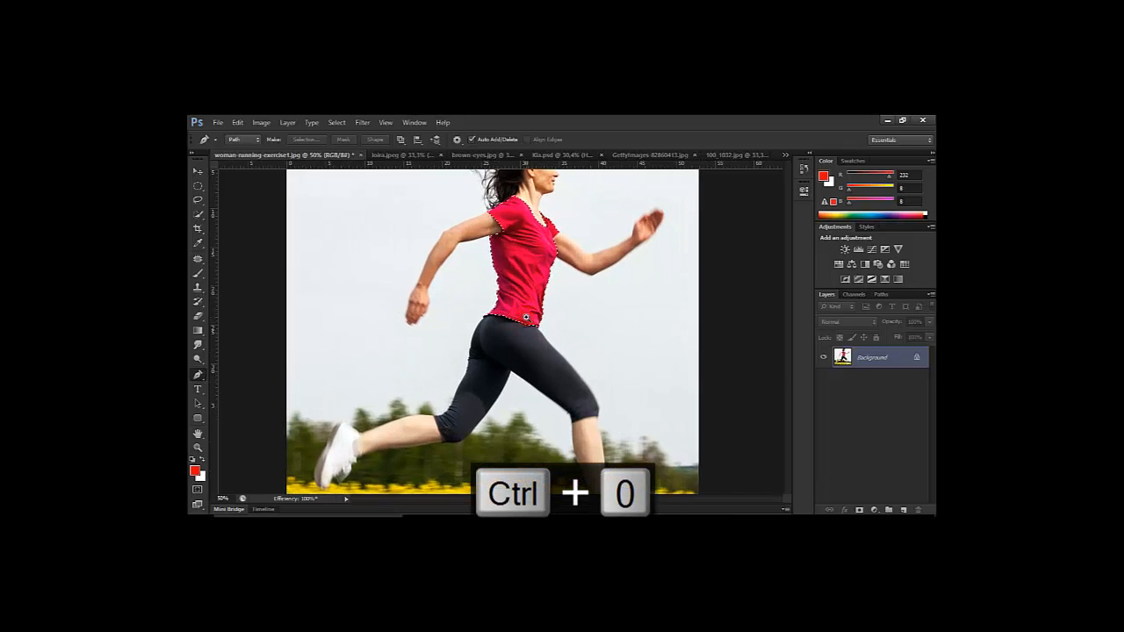
pyautogui.keyDown('ctrl'); pyautogui.click(526, 317); pyautogui.keyUp('ctrl')
pyautogui.keyDown('ctrl'); pyautogui.click(526, 317); pyautogui.keyUp('ctrl')
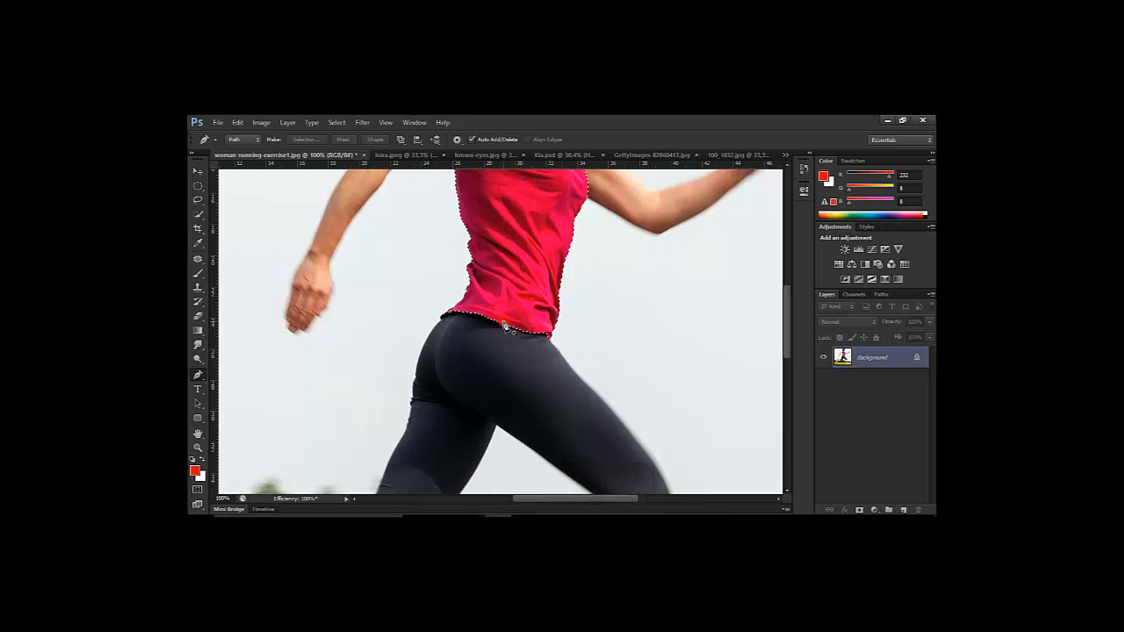
pyautogui.click(503, 322)
pyautogui.click(505, 330)
pyautogui.click(513, 339)
pyautogui.click(527, 344)
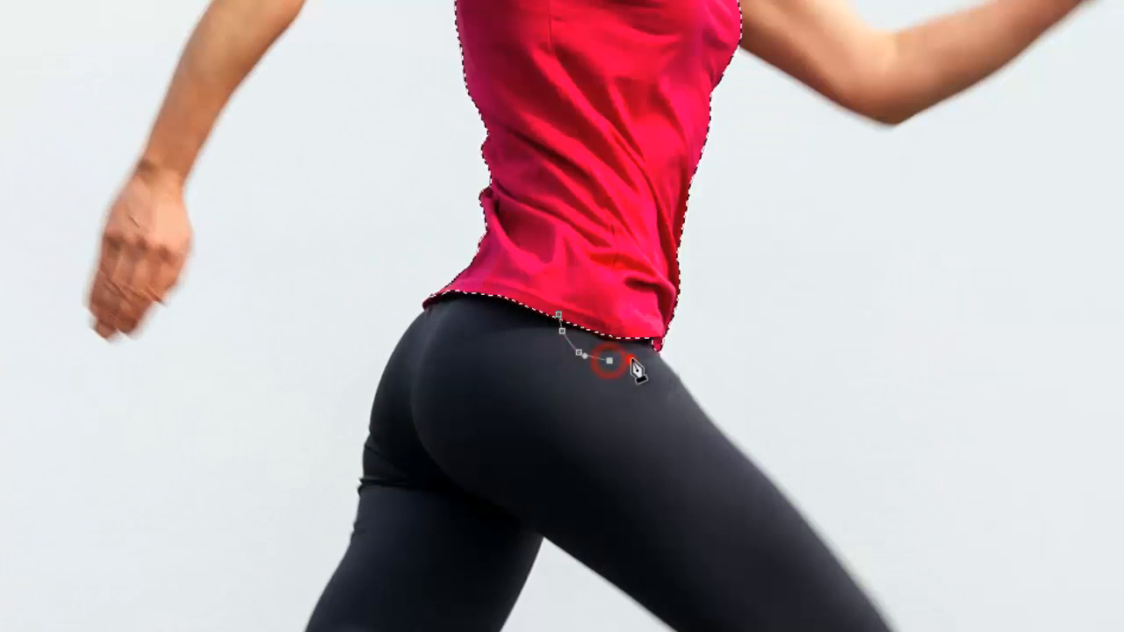
pyautogui.click(631, 359)
pyautogui.click(643, 332)
pyautogui.moveTo(629, 318); pyautogui.dragTo(606, 311)
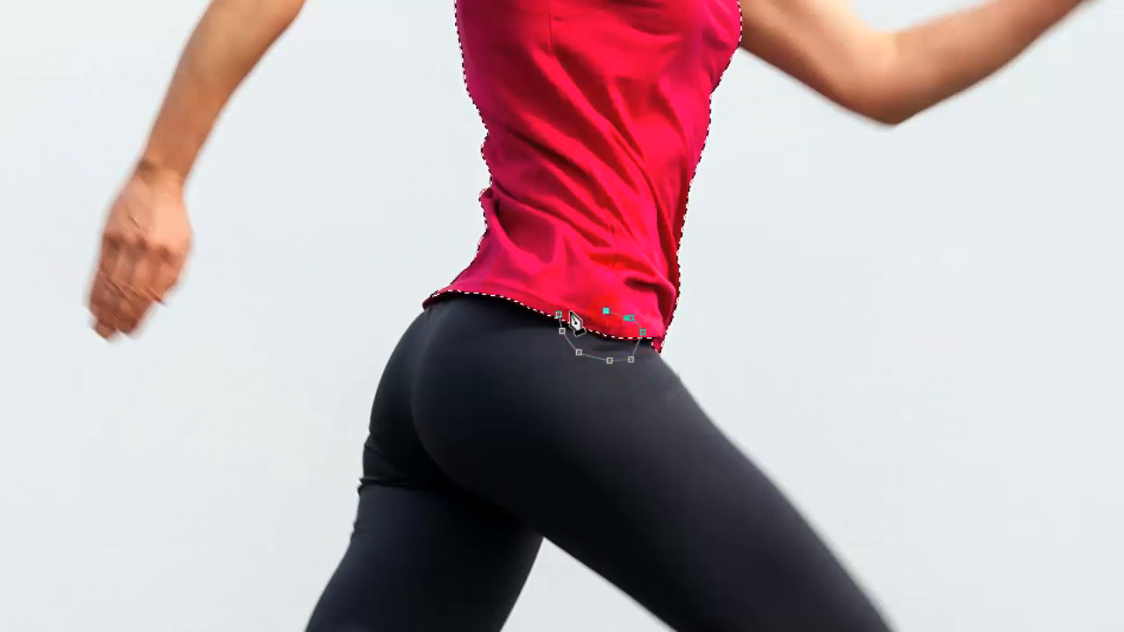
pyautogui.click(560, 316)
# Add the path over the leggings to the existing selection with a 1-pixel feather and anti-aliasing.
pyautogui.rightClick(583, 325)
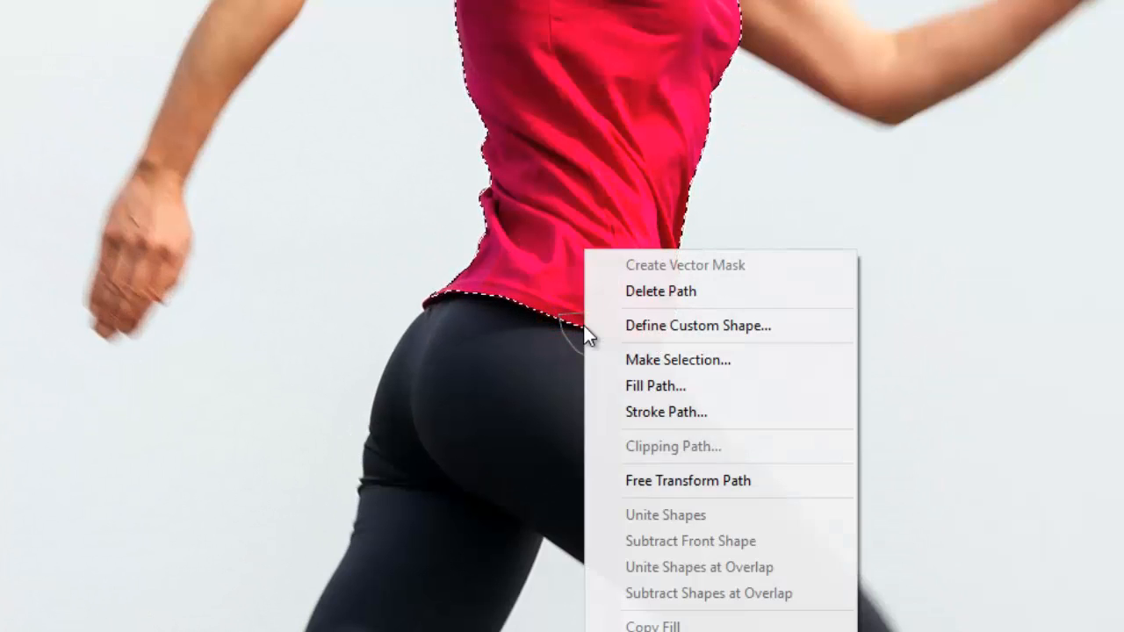
pyautogui.click(637, 360)
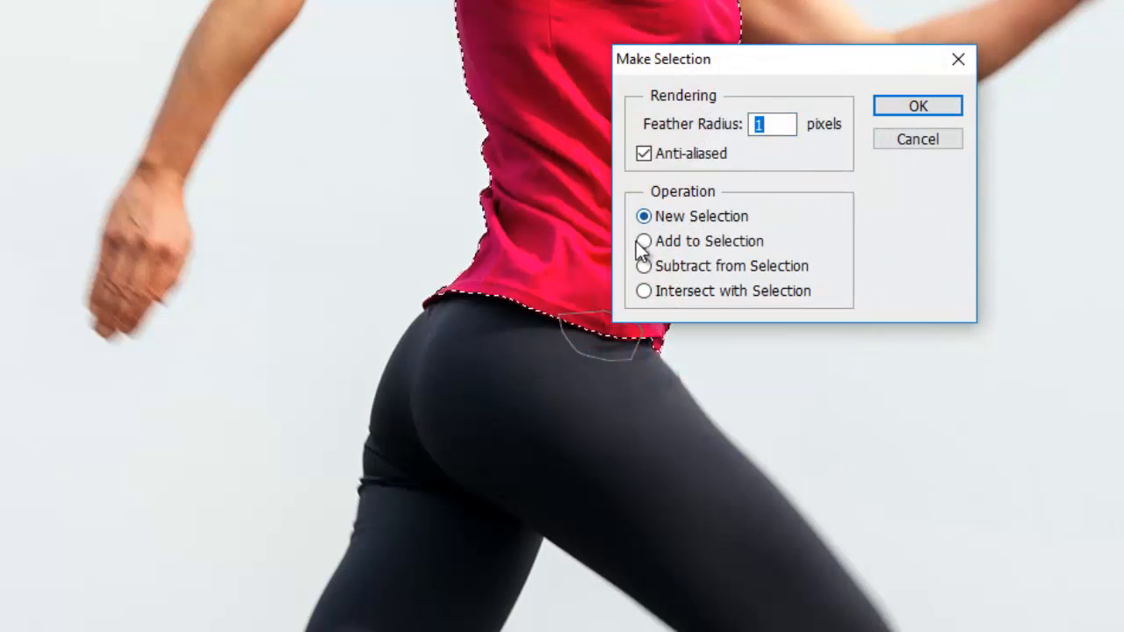
pyautogui.click(644, 241)
pyautogui.click(895, 104)
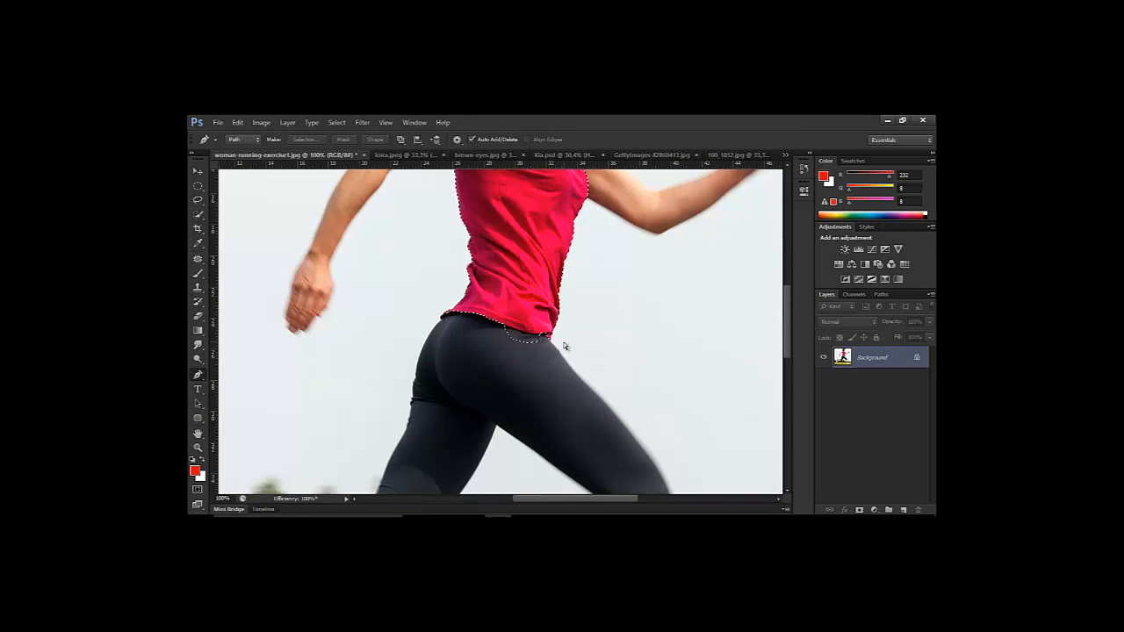
# Create a Hue/Saturation adjustment layer from the shirt selection and enable Colorize.
pyautogui.hotkey('ctrl', '0')
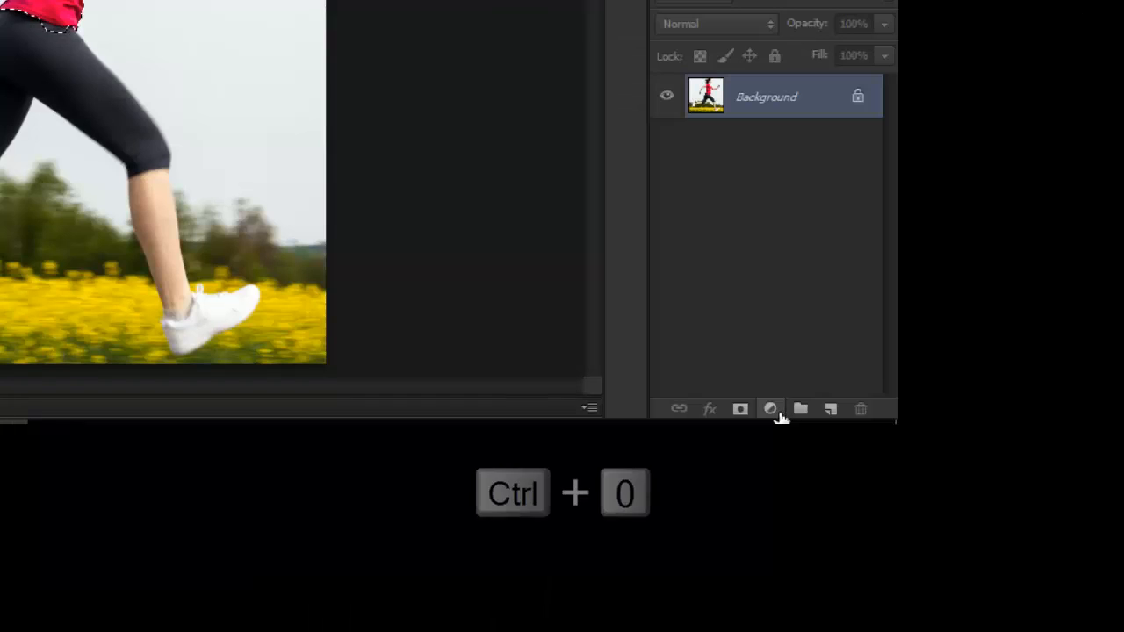
pyautogui.click(1030, 607)
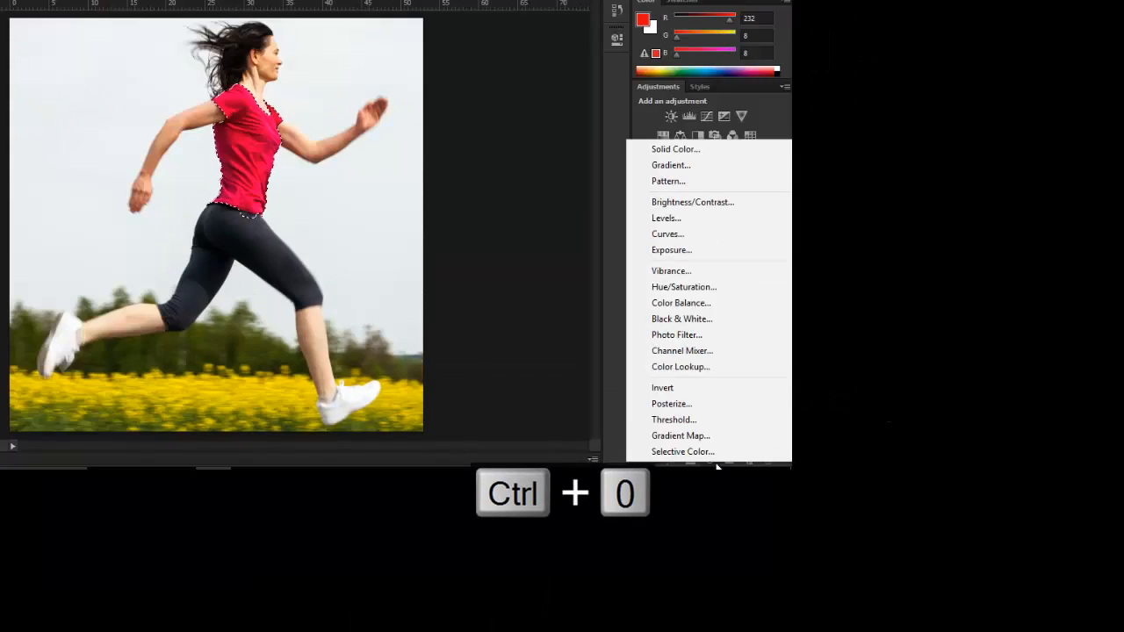
pyautogui.click(691, 291)
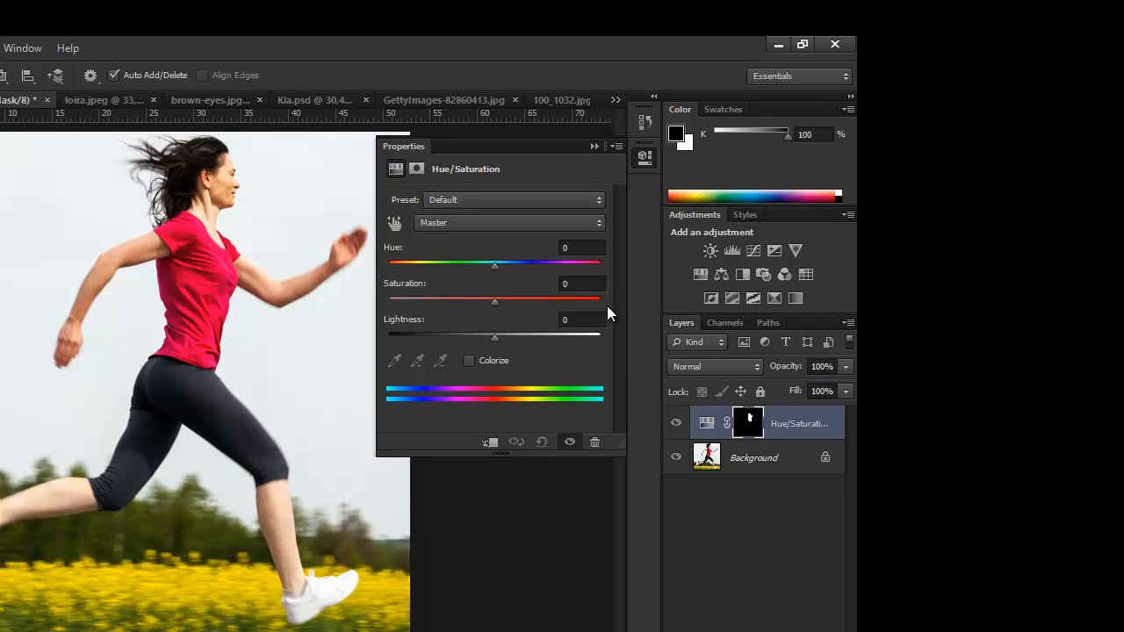
pyautogui.click(469, 361)
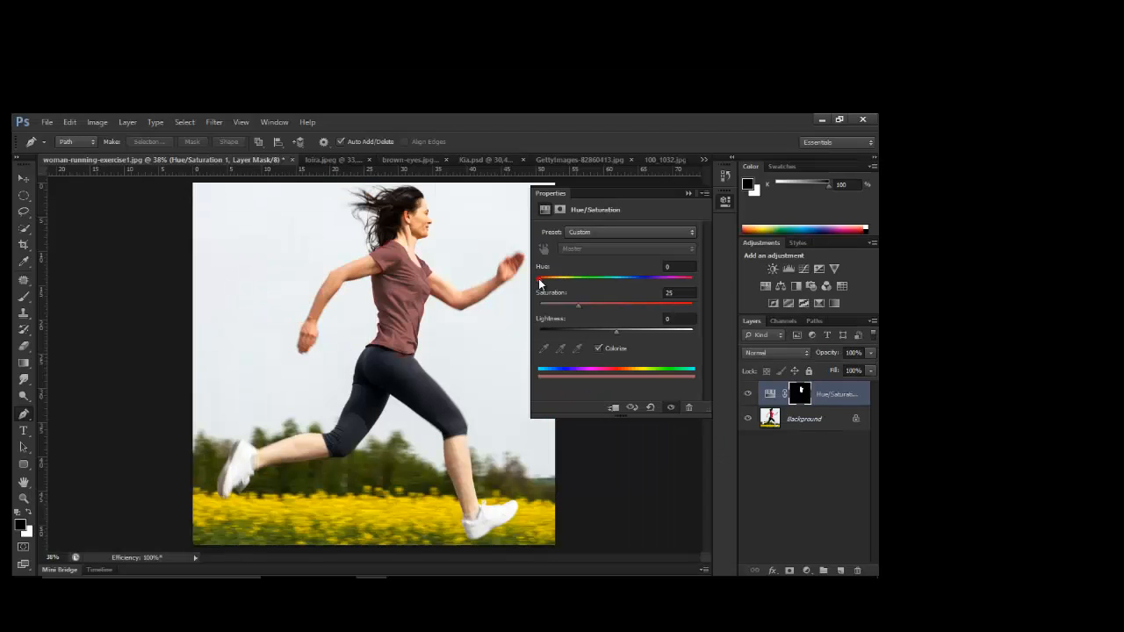
# Recolor the shirt purple by setting Hue to 256, Saturation to +52 and Lightness to +2.
pyautogui.moveTo(388, 264); pyautogui.dragTo(430, 259)
pyautogui.moveTo(571, 280); pyautogui.dragTo(635, 278)
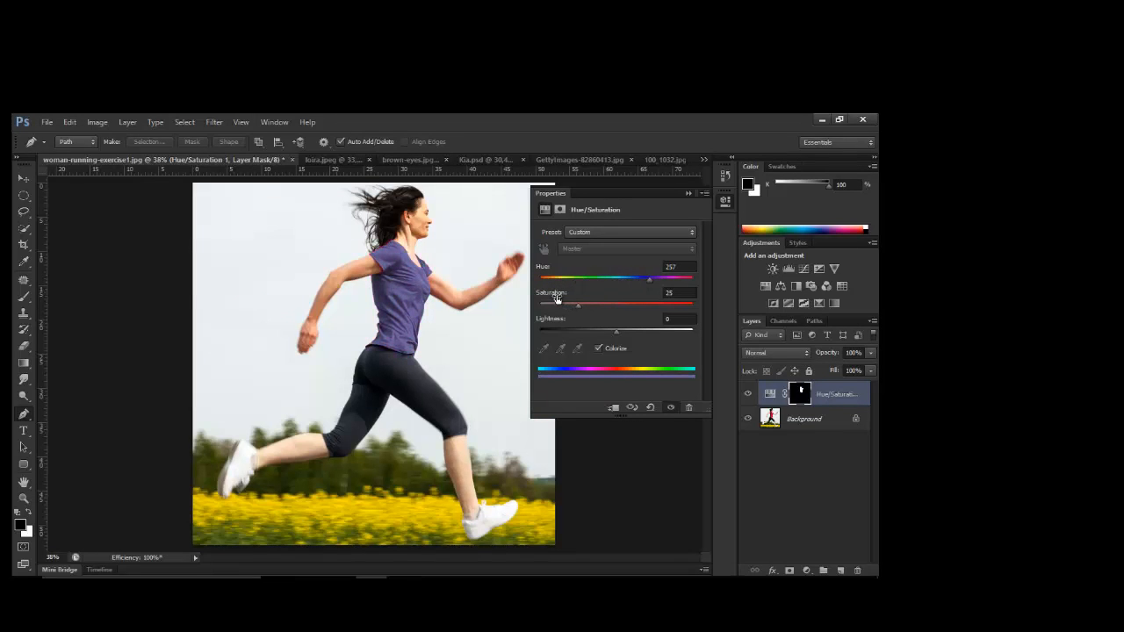
pyautogui.moveTo(556, 296); pyautogui.dragTo(556, 320)
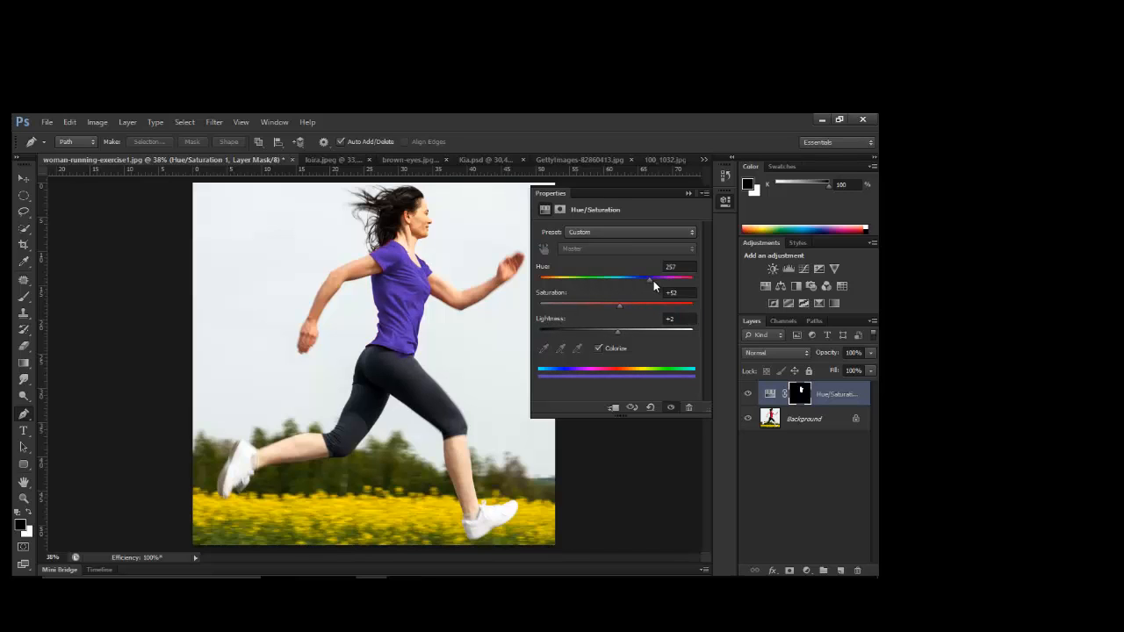
pyautogui.moveTo(649, 280)
pyautogui.mouseDown()
pyautogui.moveTo(640, 280)
pyautogui.moveTo(670, 281)
pyautogui.moveTo(654, 281)
pyautogui.mouseUp()
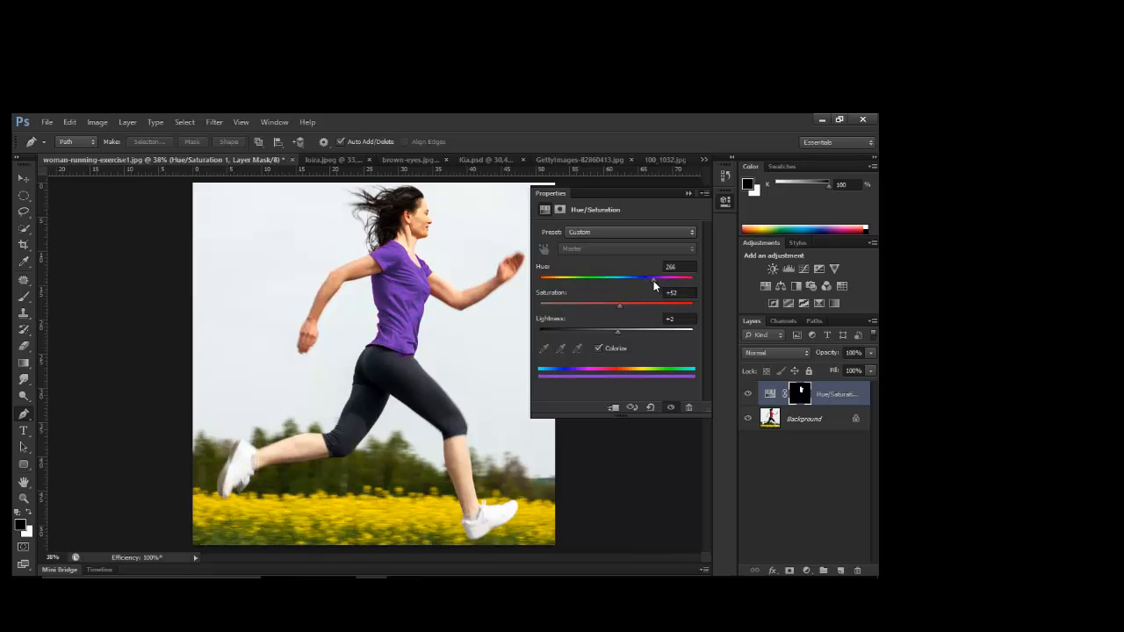
# Hide and restore the Hue/Saturation adjustment to compare the shirt before and after, then collapse its properties.
pyautogui.click(670, 409)
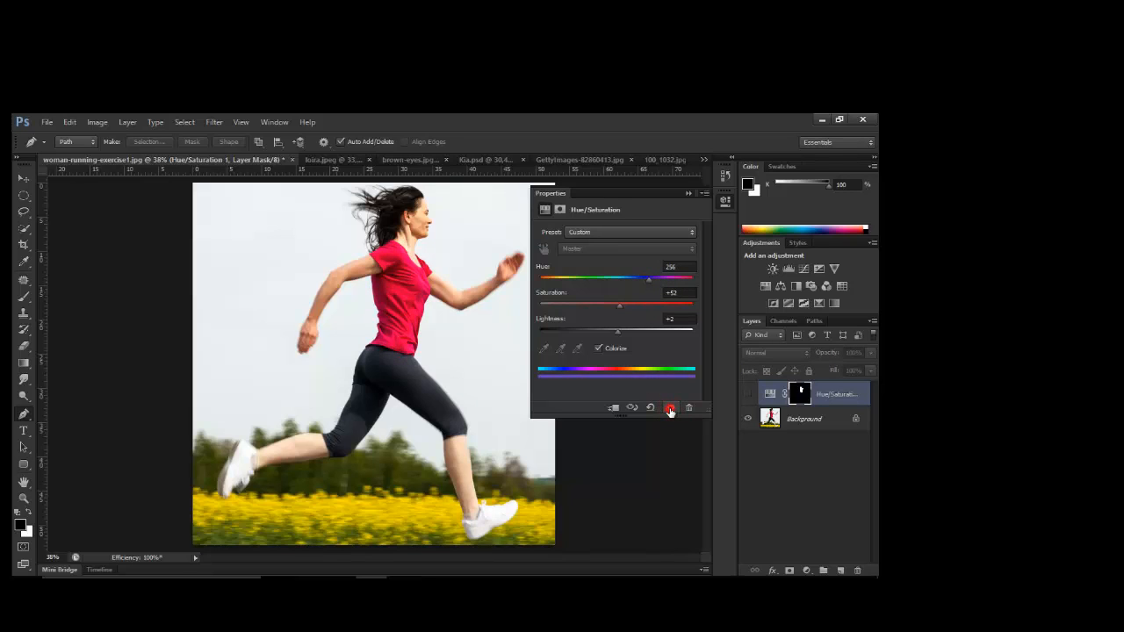
pyautogui.click(670, 408)
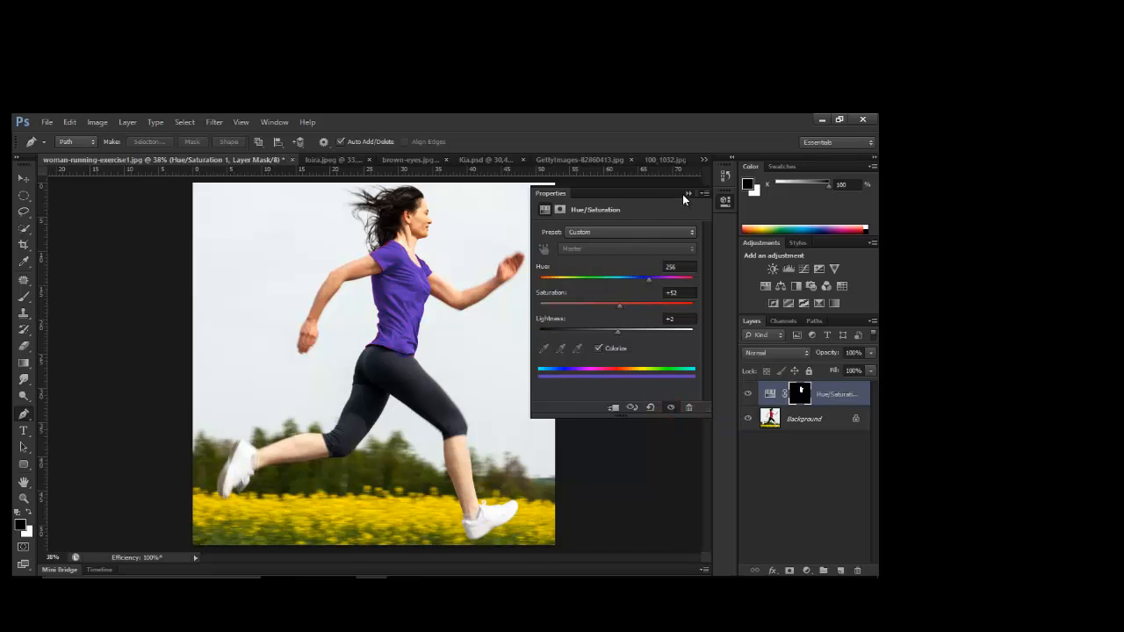
pyautogui.click(688, 193)
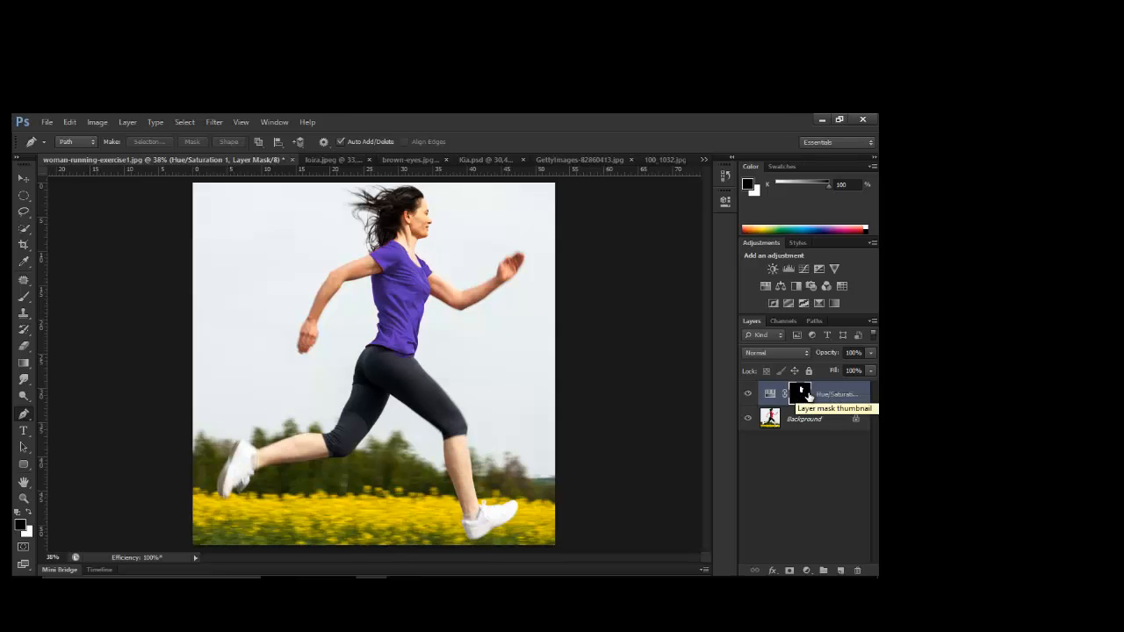
# Paint black on the Hue/Saturation layer mask over the purple patch on the leggings below the hem, using a size 15 brush.
pyautogui.click(398, 357)
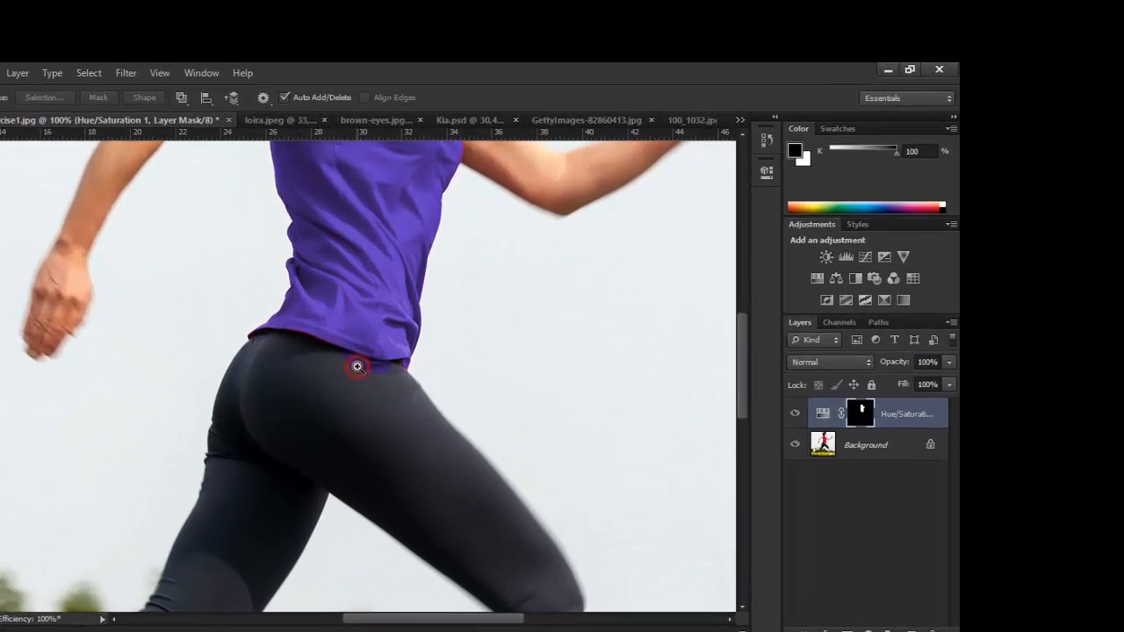
pyautogui.click(358, 367)
pyautogui.click(356, 364)
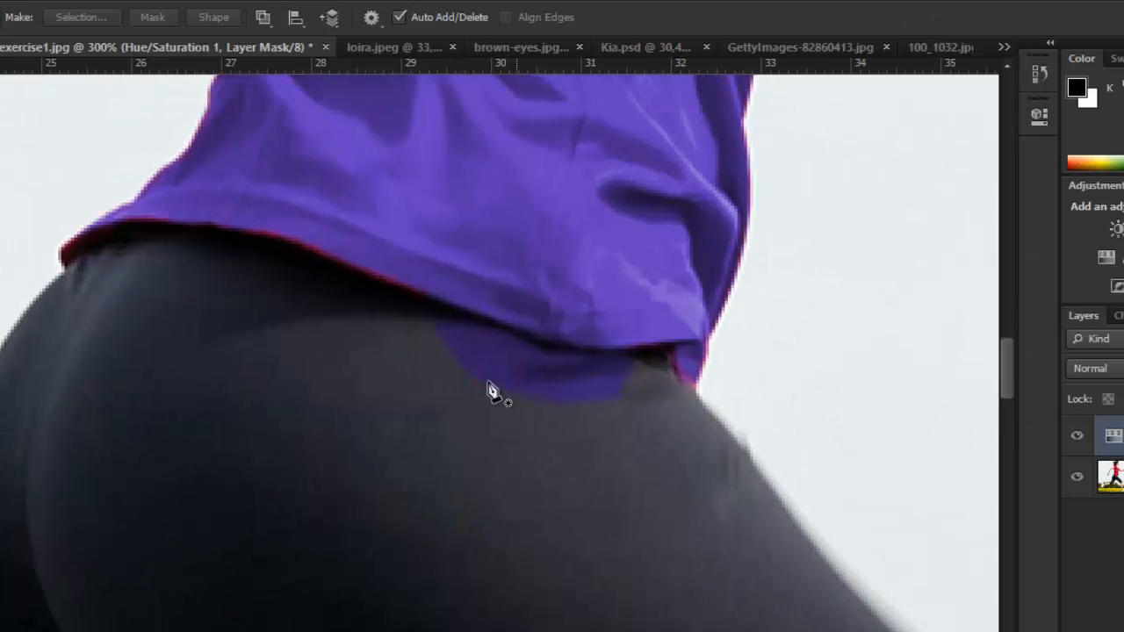
pyautogui.keyDown('alt'); pyautogui.click(484, 334); pyautogui.keyUp('alt')
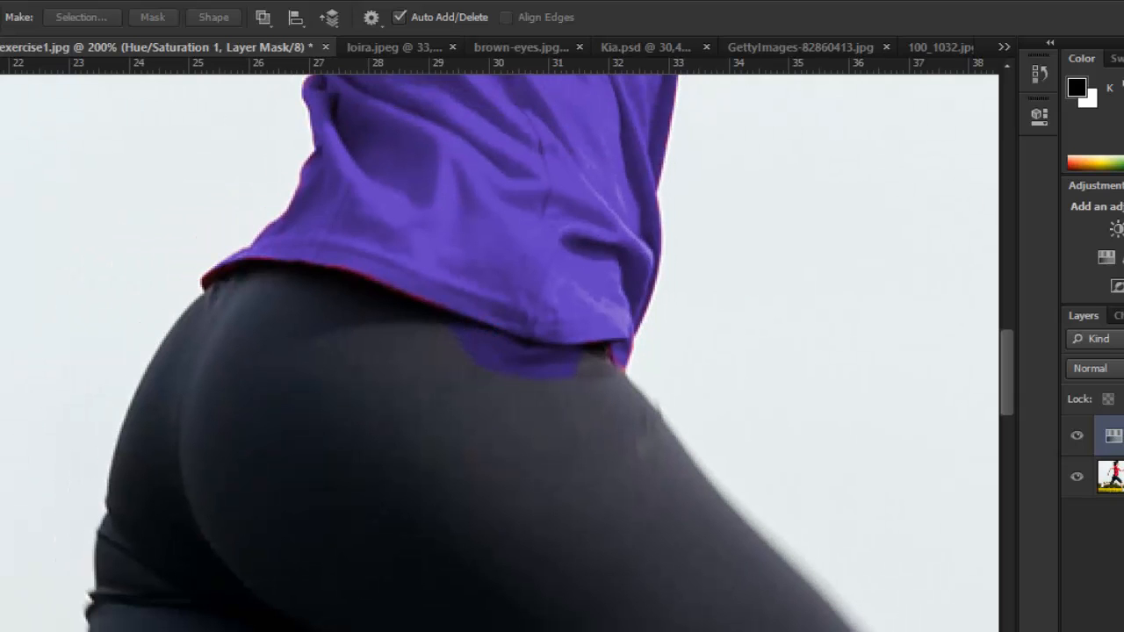
pyautogui.click(213, 263)
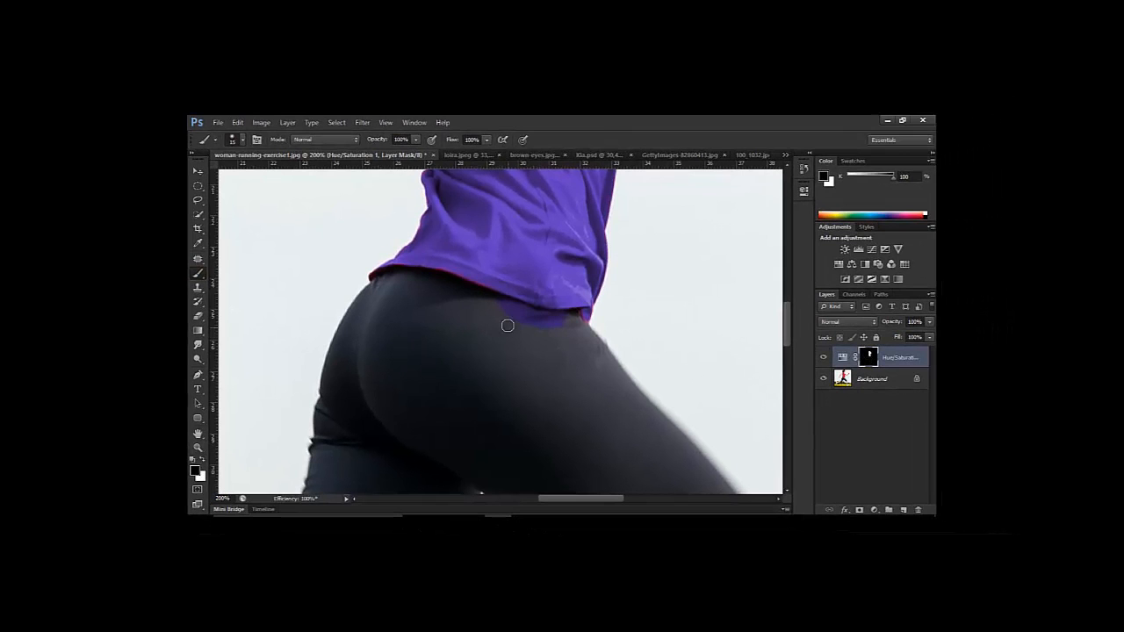
pyautogui.moveTo(507, 321); pyautogui.dragTo(564, 327)
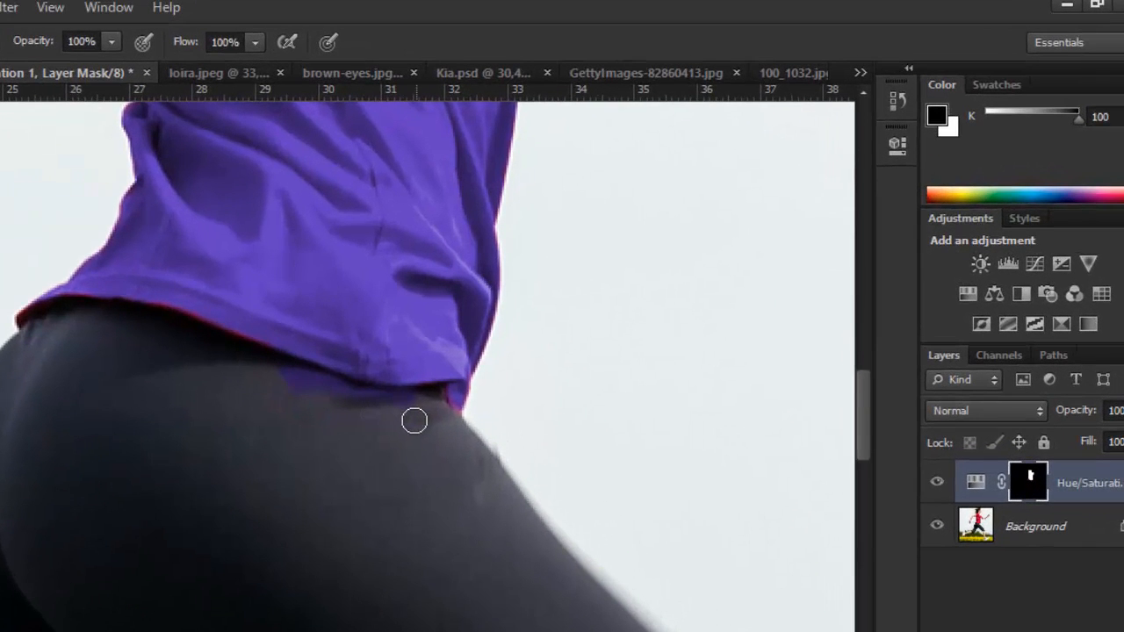
pyautogui.click(404, 427)
pyautogui.click(275, 376)
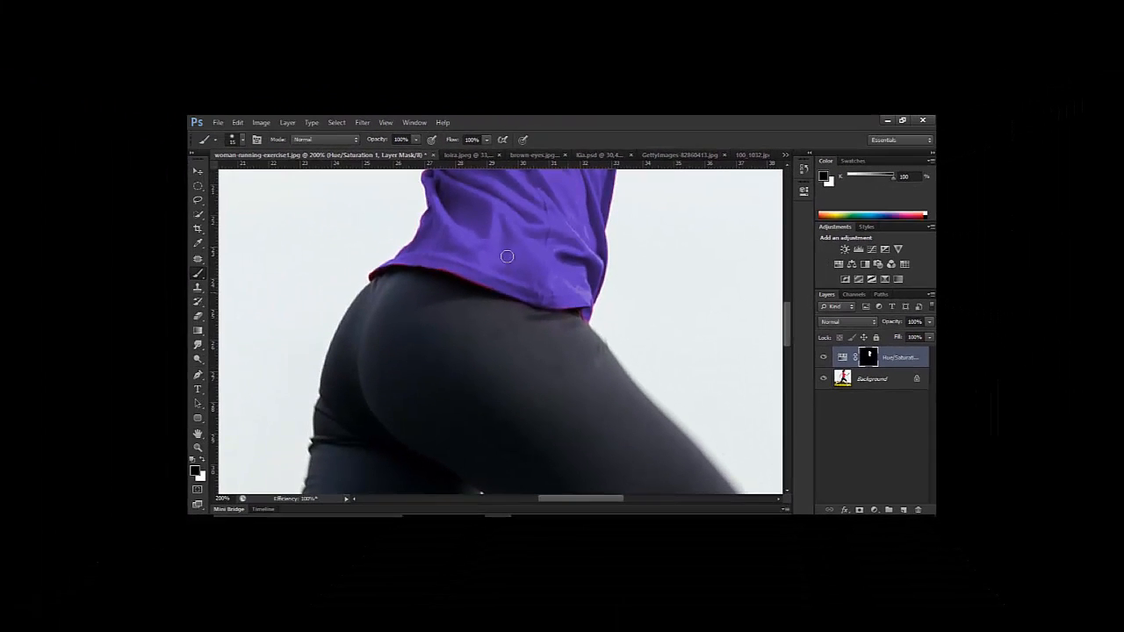
# Paint white on the layer mask along the shoulder edge of the forward arm's sleeve to cover the leftover red fringe.
pyautogui.moveTo(505, 235); pyautogui.dragTo(472, 414)
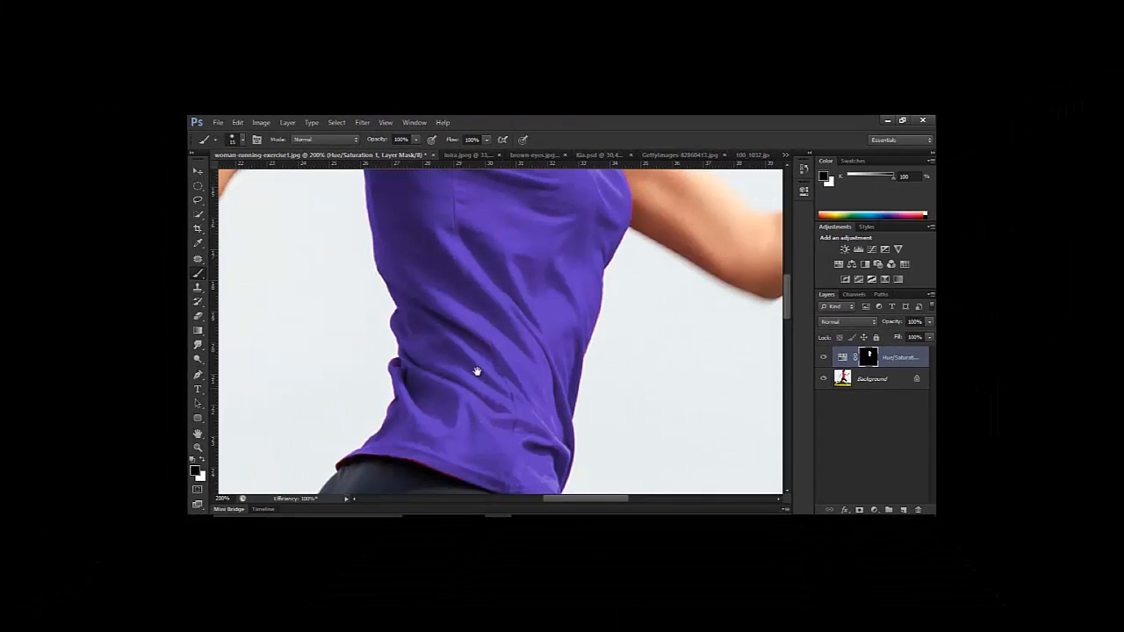
pyautogui.moveTo(483, 294); pyautogui.dragTo(469, 407)
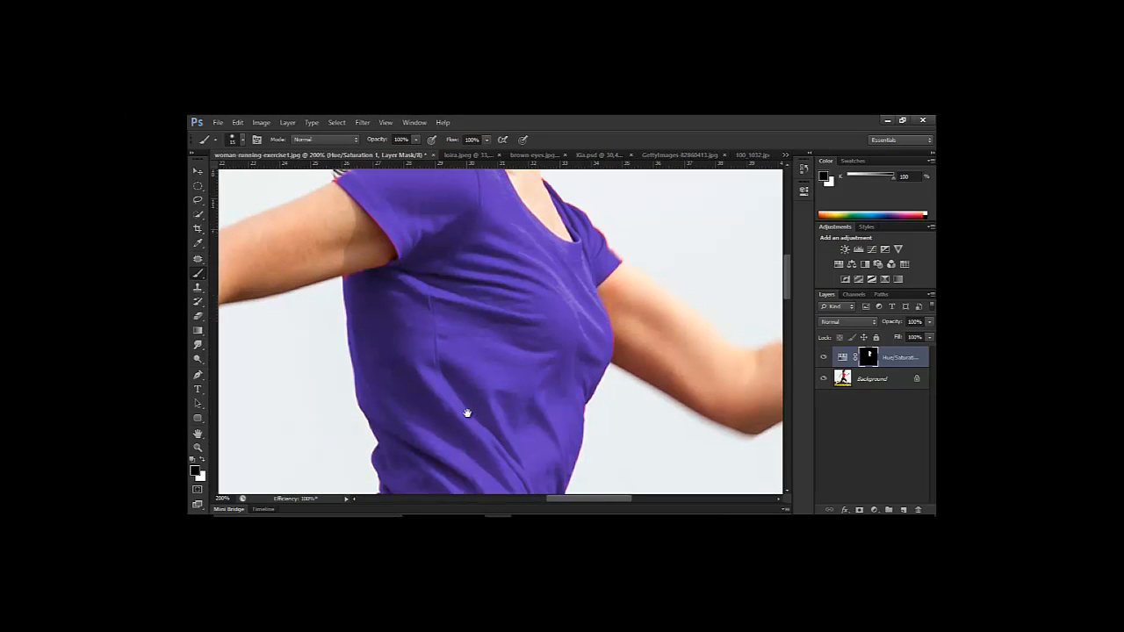
pyautogui.moveTo(531, 262); pyautogui.dragTo(483, 329)
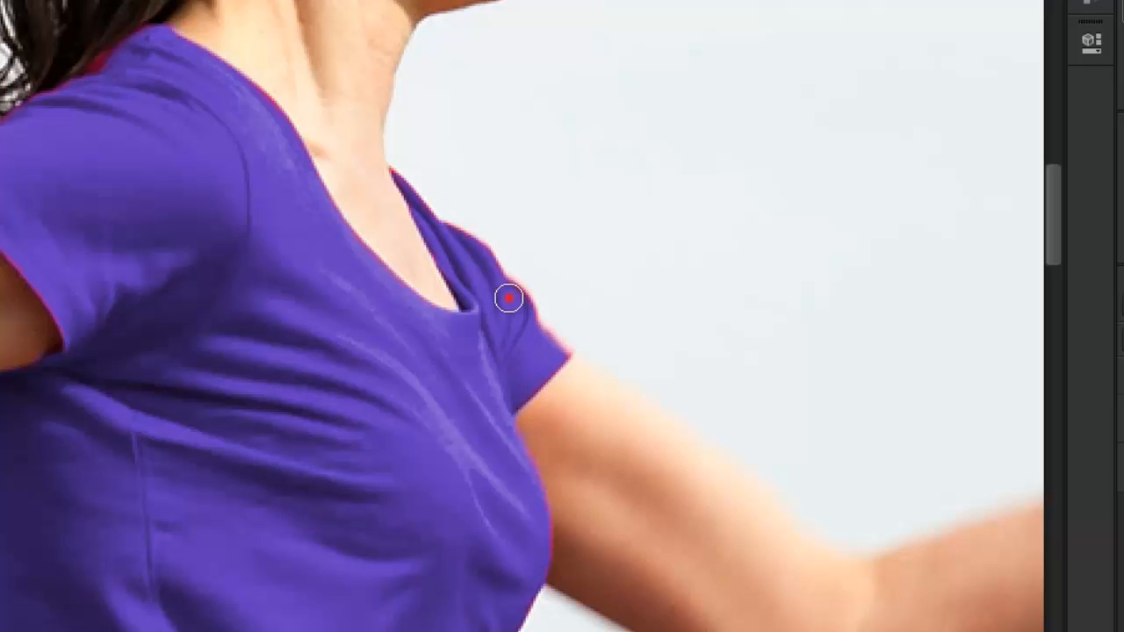
pyautogui.moveTo(510, 298); pyautogui.dragTo(514, 309)
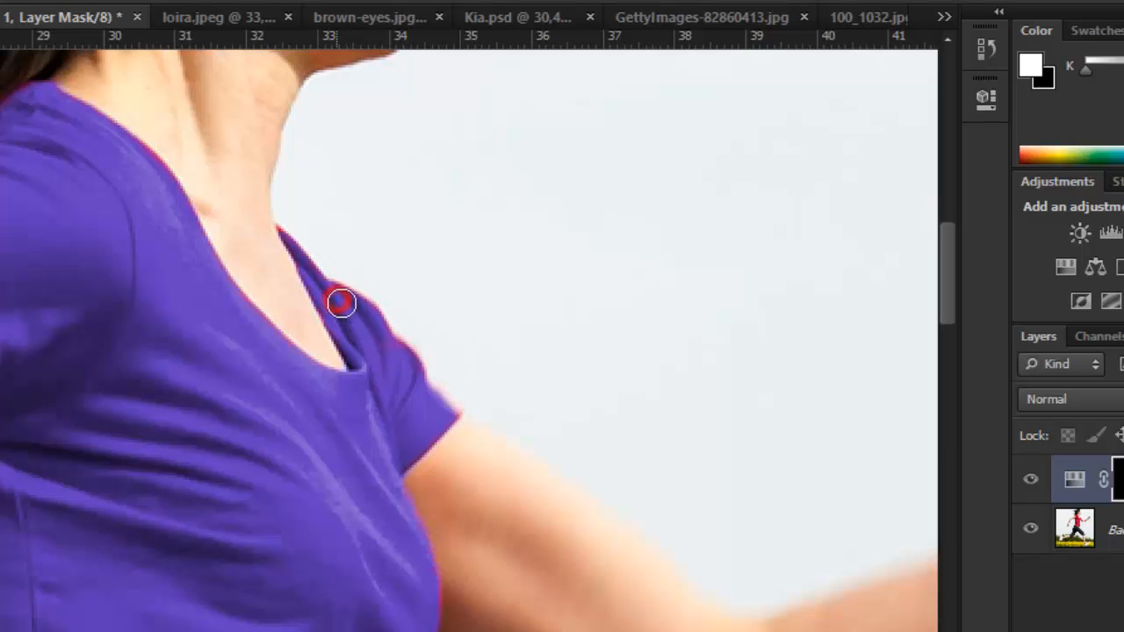
pyautogui.moveTo(341, 303)
pyautogui.mouseDown()
pyautogui.moveTo(412, 381)
pyautogui.moveTo(403, 361)
pyautogui.mouseUp()
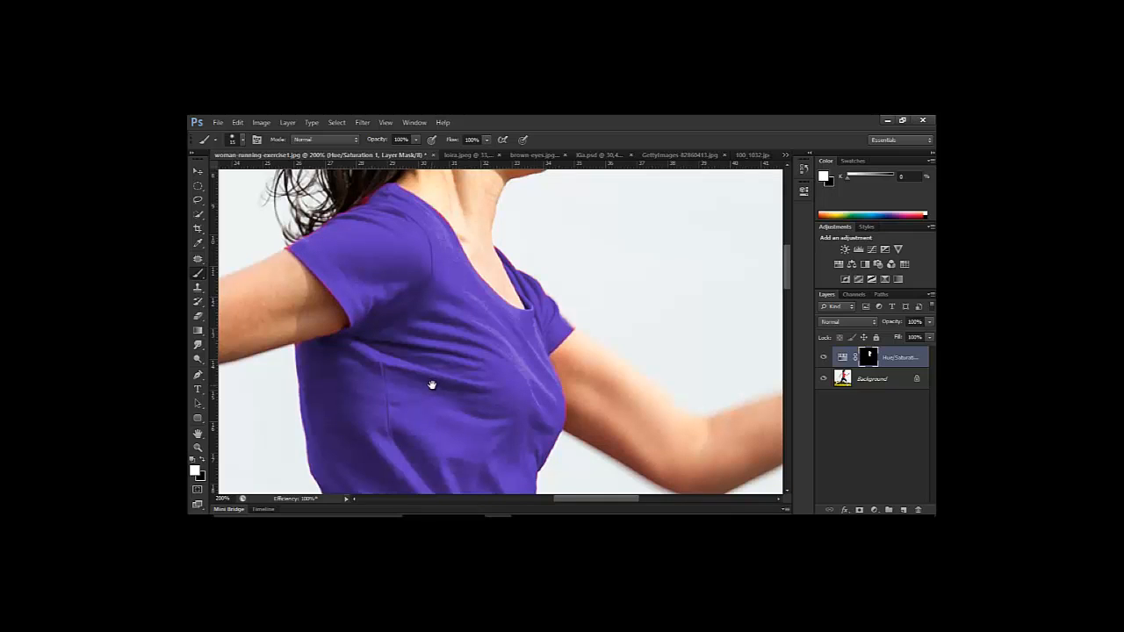
pyautogui.moveTo(433, 384); pyautogui.dragTo(449, 272)
pyautogui.moveTo(460, 314); pyautogui.dragTo(465, 274)
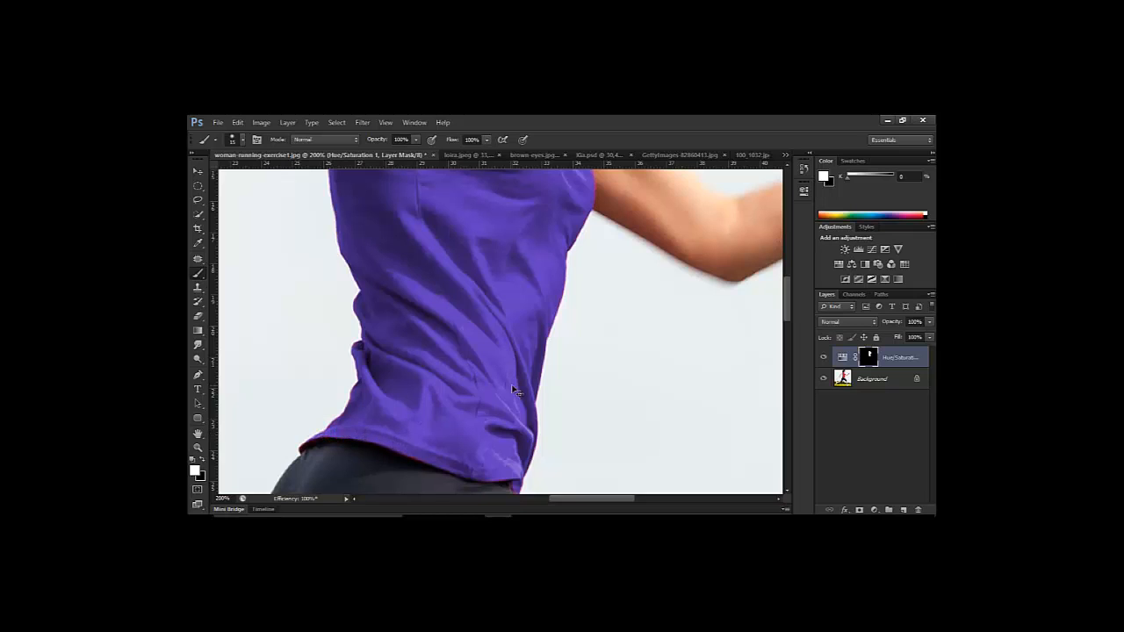
pyautogui.hotkey('ctrl', '0')
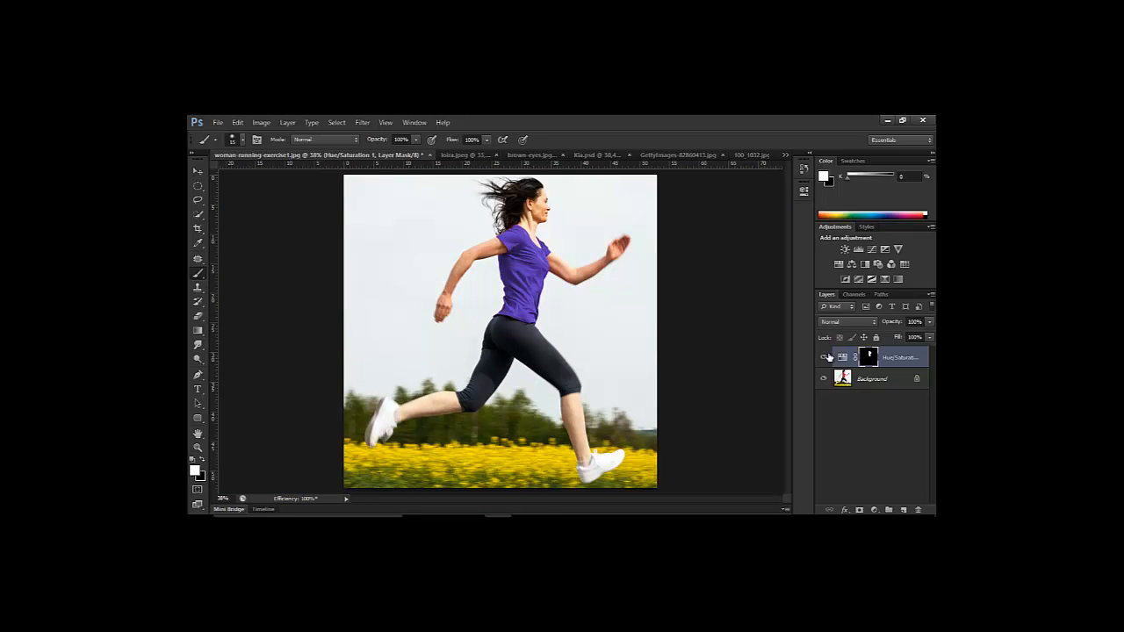
# Compare the shirt before and after, then set its Hue/Saturation adjustment to Hue 265, Saturation 55 and Lightness -3.
pyautogui.click(824, 359)
pyautogui.click(824, 358)
pyautogui.doubleClick(841, 355)
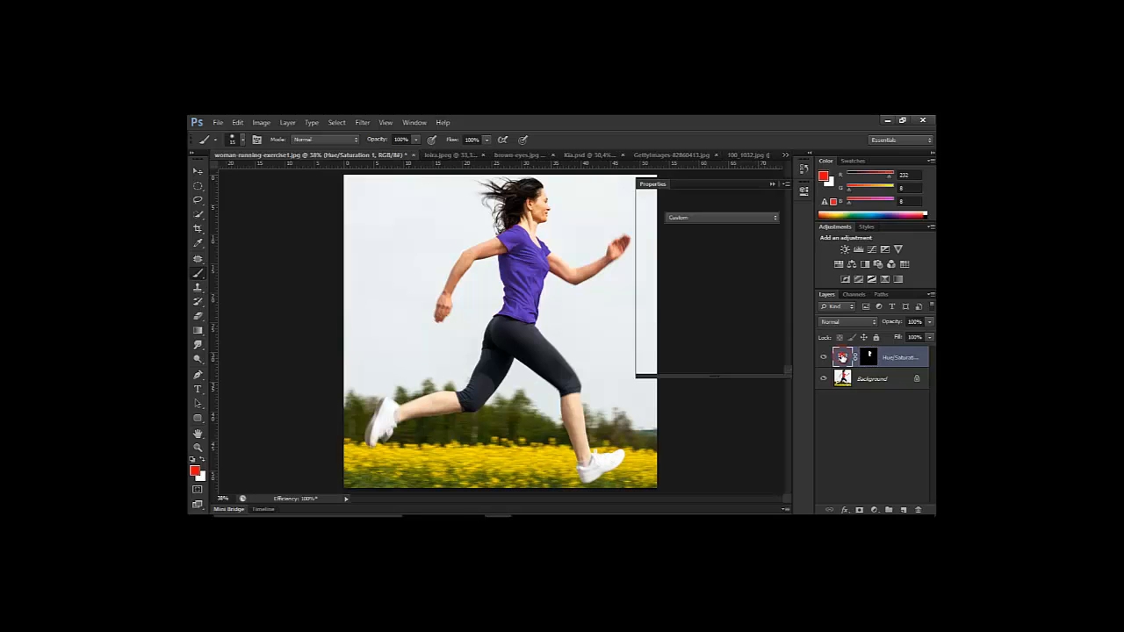
pyautogui.moveTo(737, 258); pyautogui.dragTo(708, 307)
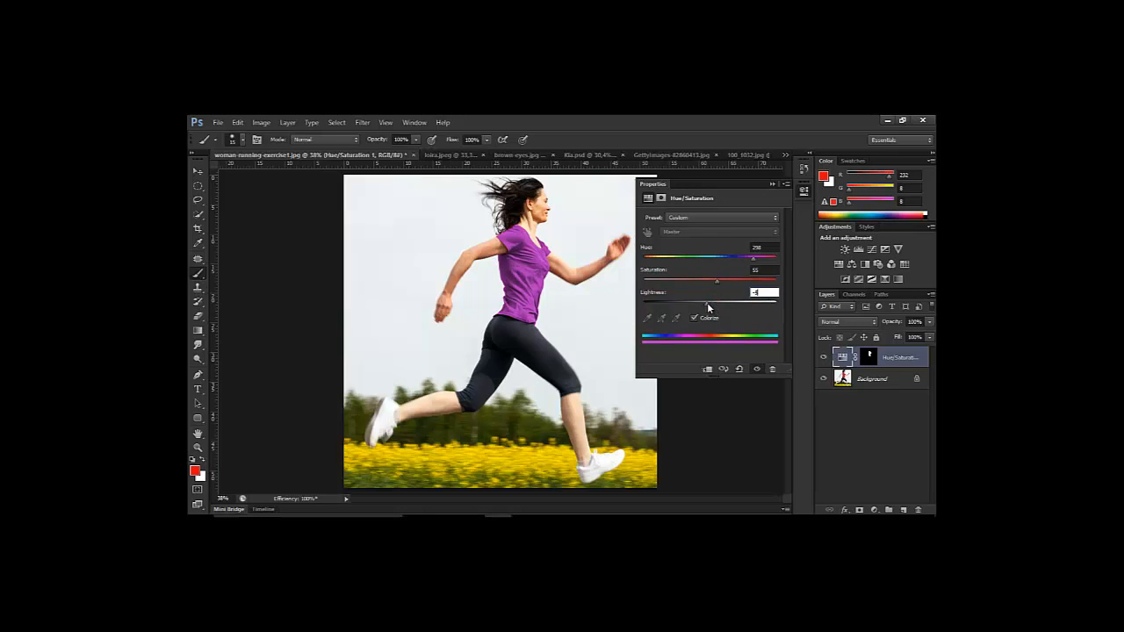
pyautogui.moveTo(752, 262); pyautogui.dragTo(742, 263)
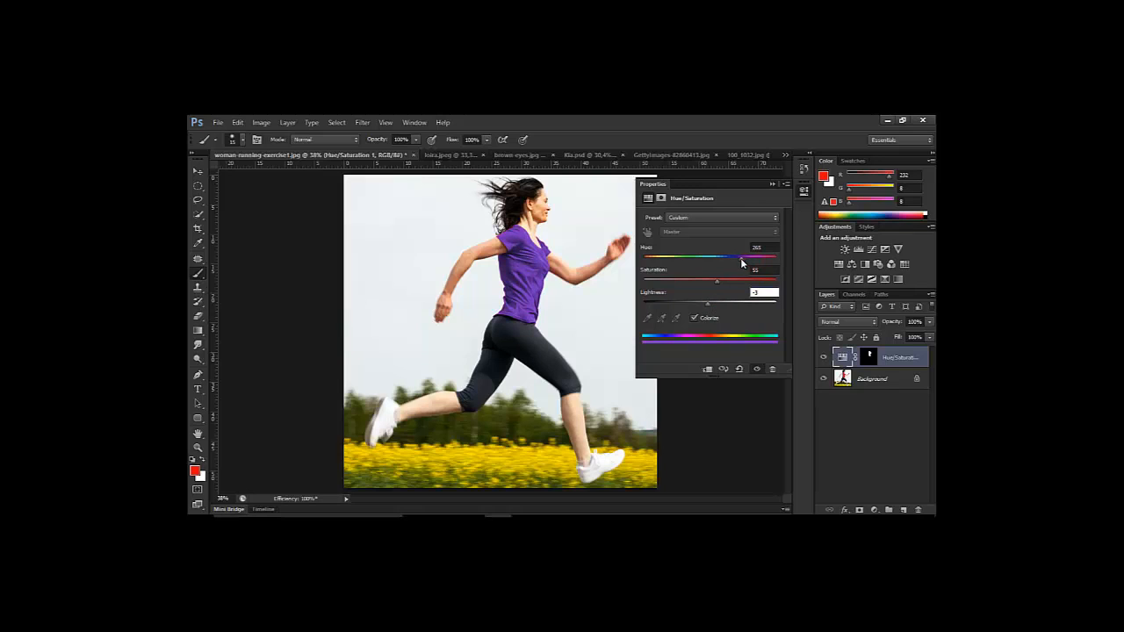
pyautogui.click(772, 186)
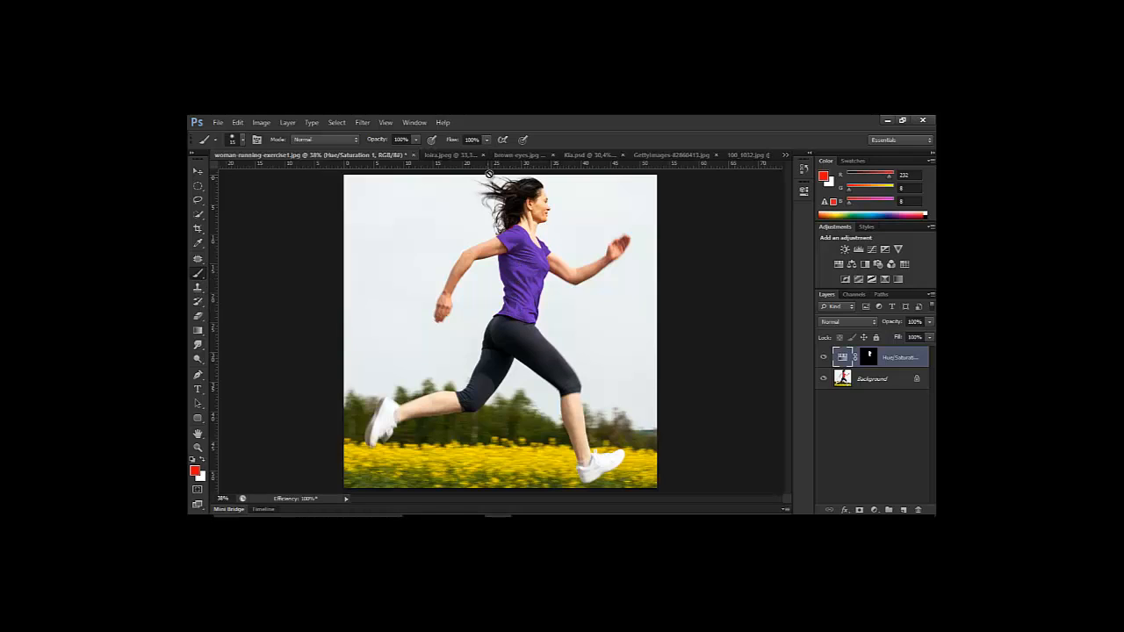
# Switch to the loira.jpeg document and delete the Curves, Levels, Layer 1 and Hue/Saturation layers above the background.
pyautogui.click(520, 155)
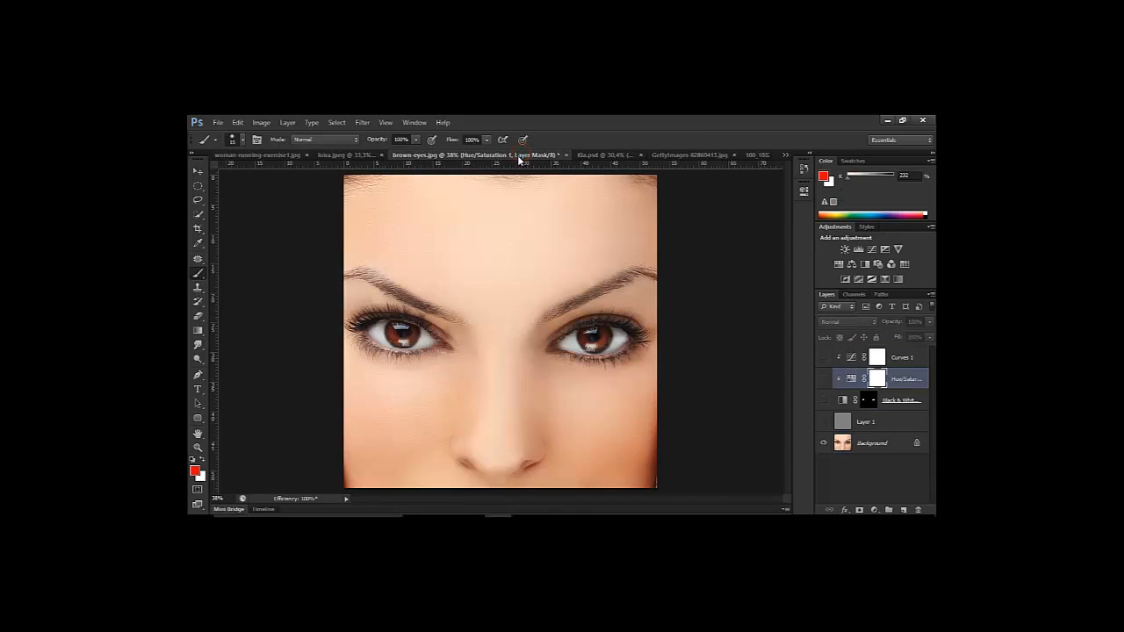
pyautogui.click(602, 155)
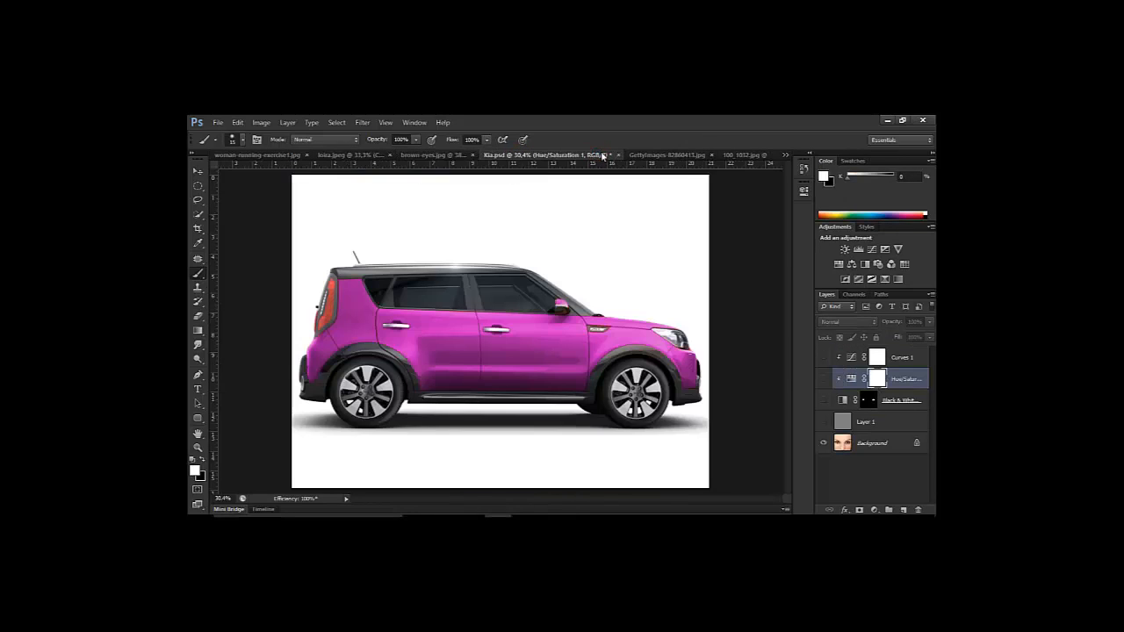
pyautogui.click(661, 156)
pyautogui.click(427, 155)
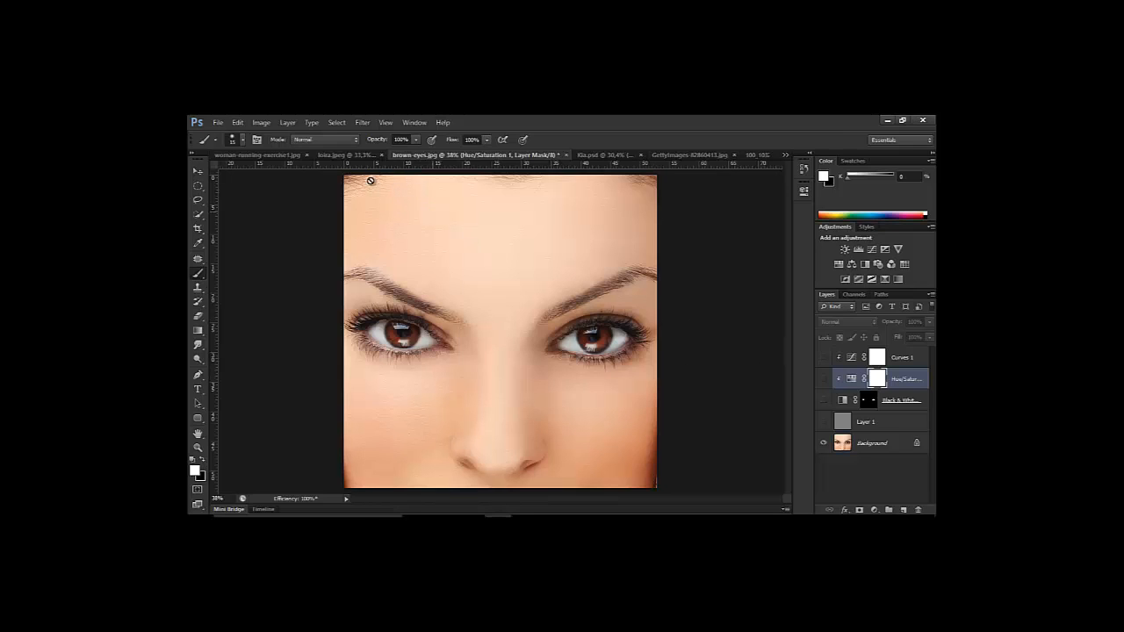
pyautogui.click(351, 156)
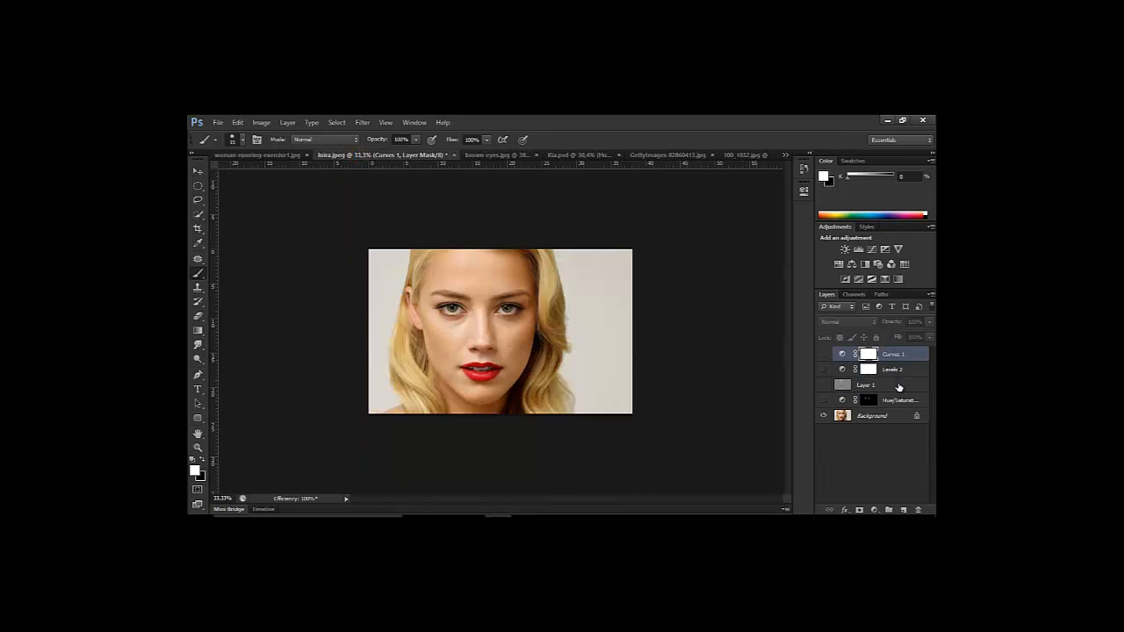
pyautogui.keyDown('shift'); pyautogui.click(891, 401); pyautogui.keyUp('shift')
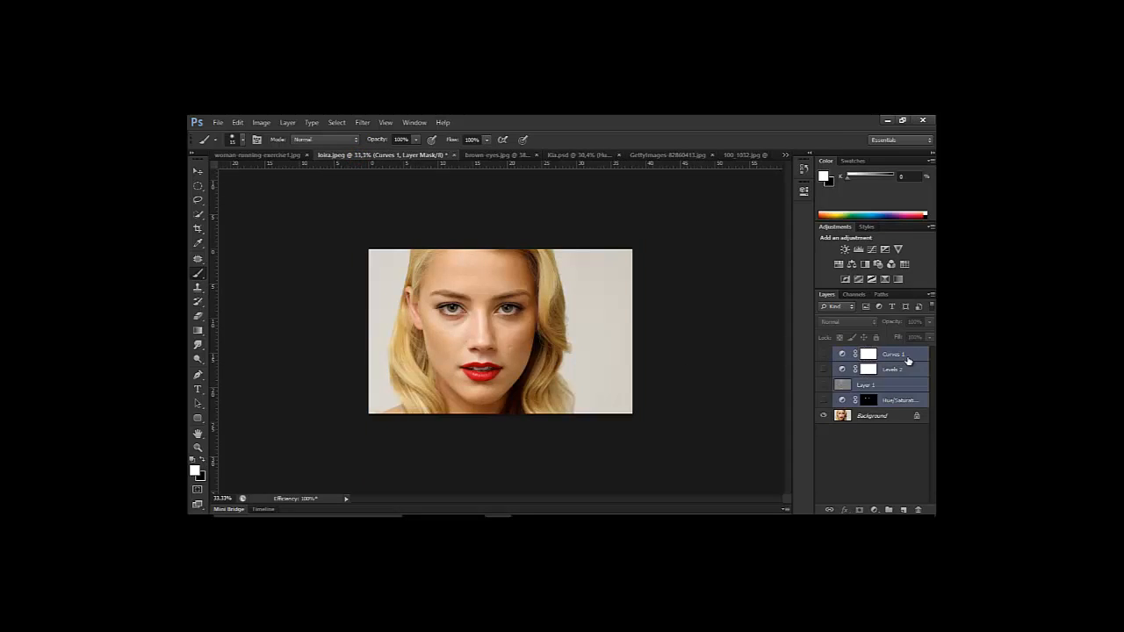
pyautogui.moveTo(910, 360); pyautogui.dragTo(917, 510)
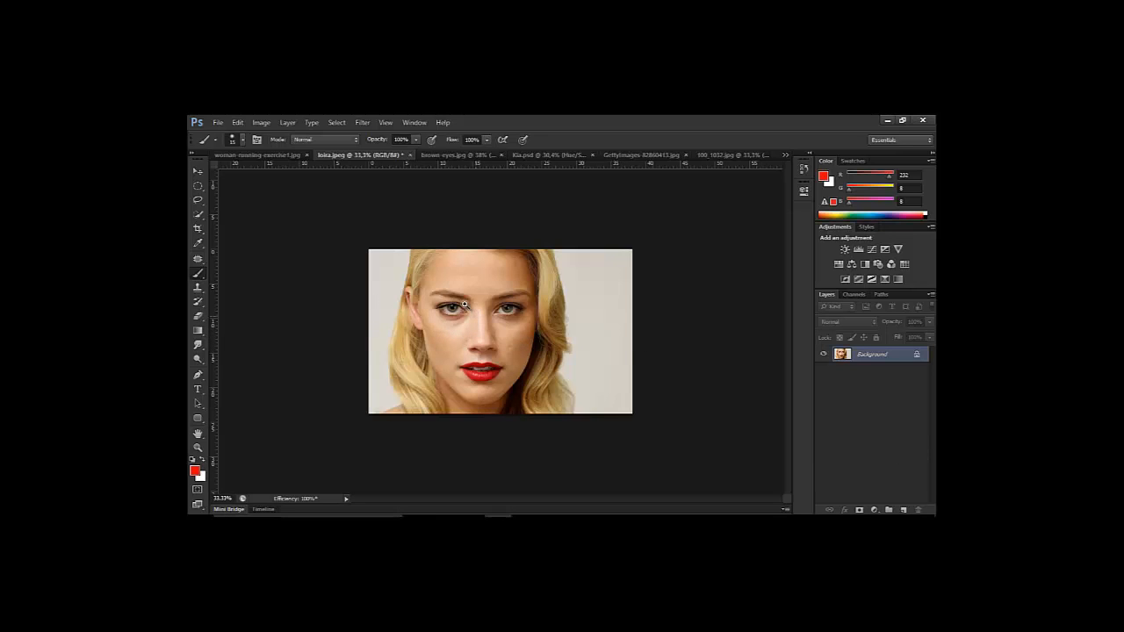
# Select the iris of the eye on the image's left with an elliptical marquee feathered 2 px, about 1.5 by 1.3 cm.
pyautogui.hotkey('ctrl', '+')
pyautogui.hotkey('ctrl', '+')
pyautogui.scroll(1, 443, 271)
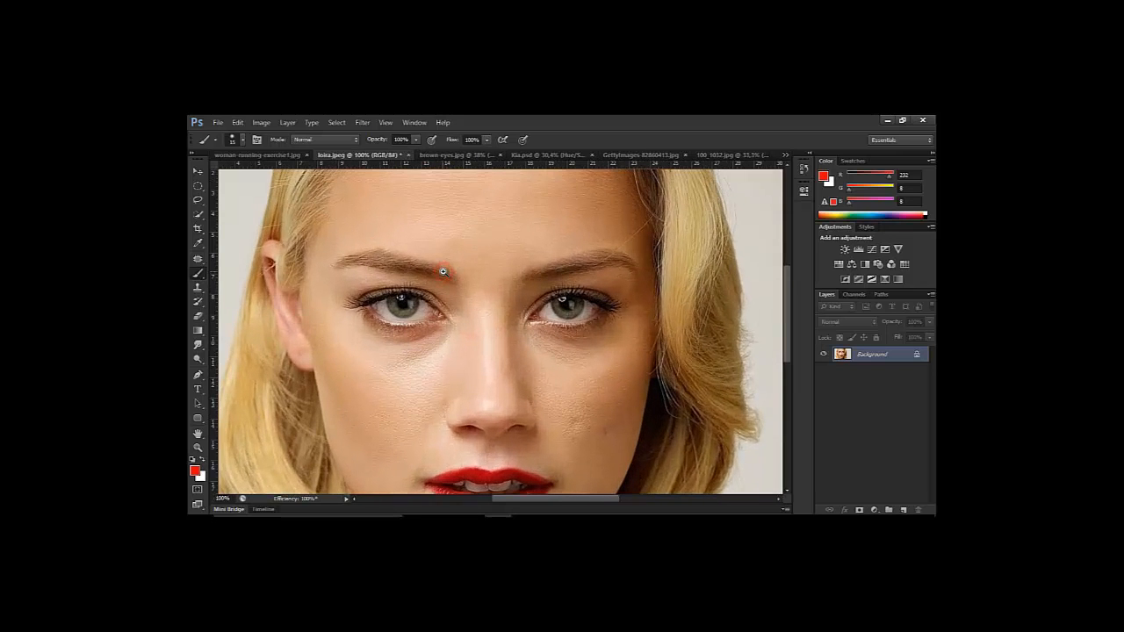
pyautogui.scroll(1, 444, 271)
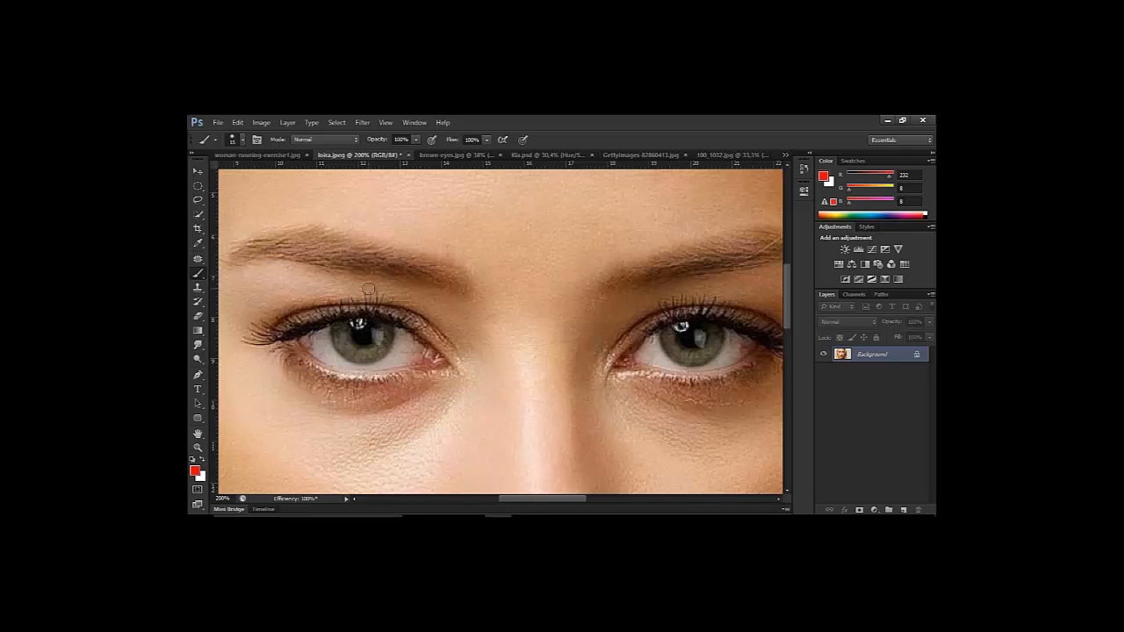
pyautogui.click(197, 186)
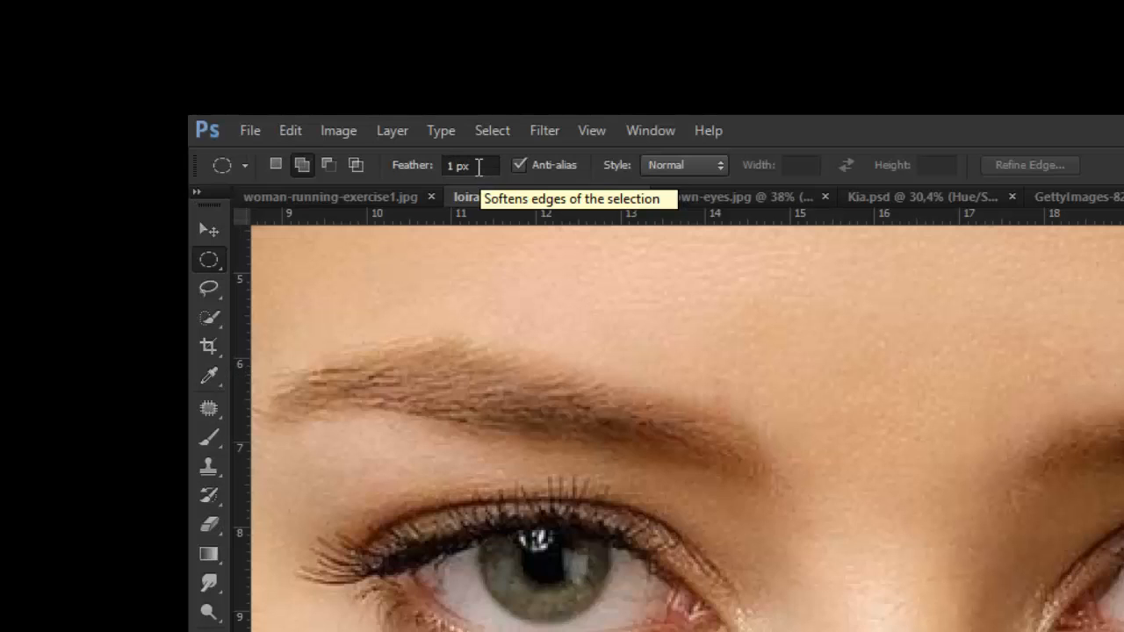
pyautogui.click(477, 165)
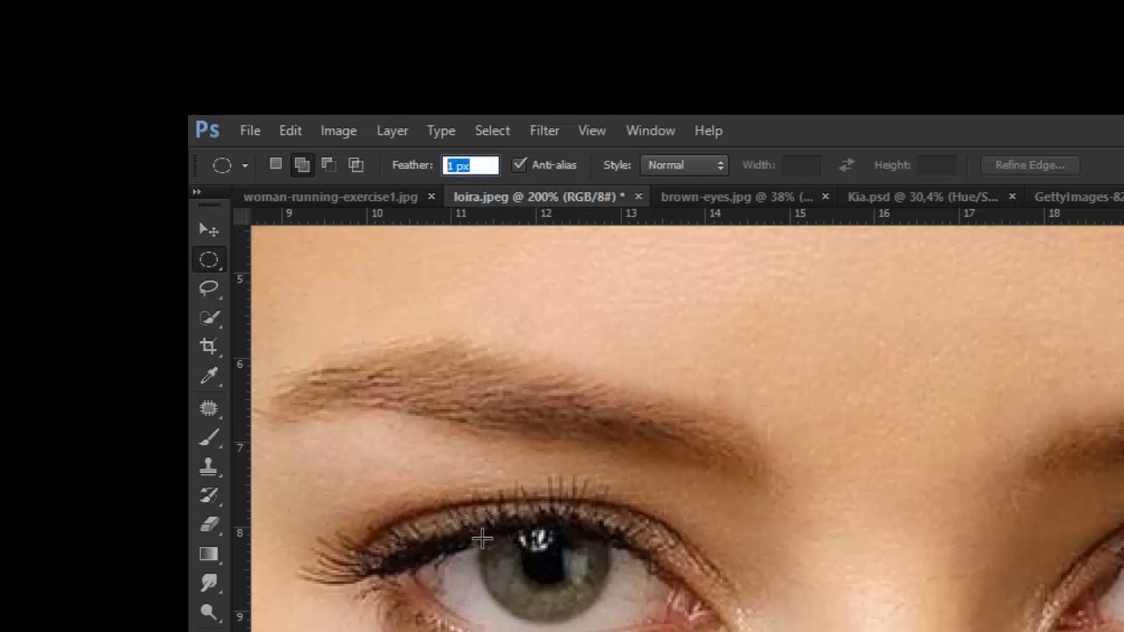
pyautogui.write('2')
pyautogui.press('Return')
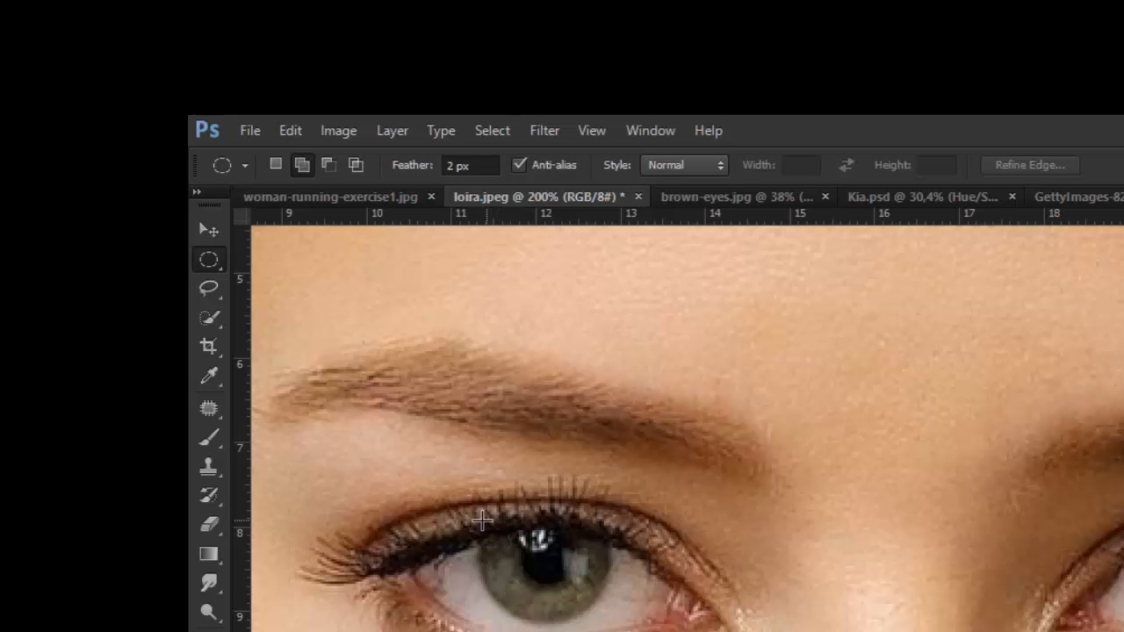
pyautogui.moveTo(478, 521); pyautogui.dragTo(531, 588)
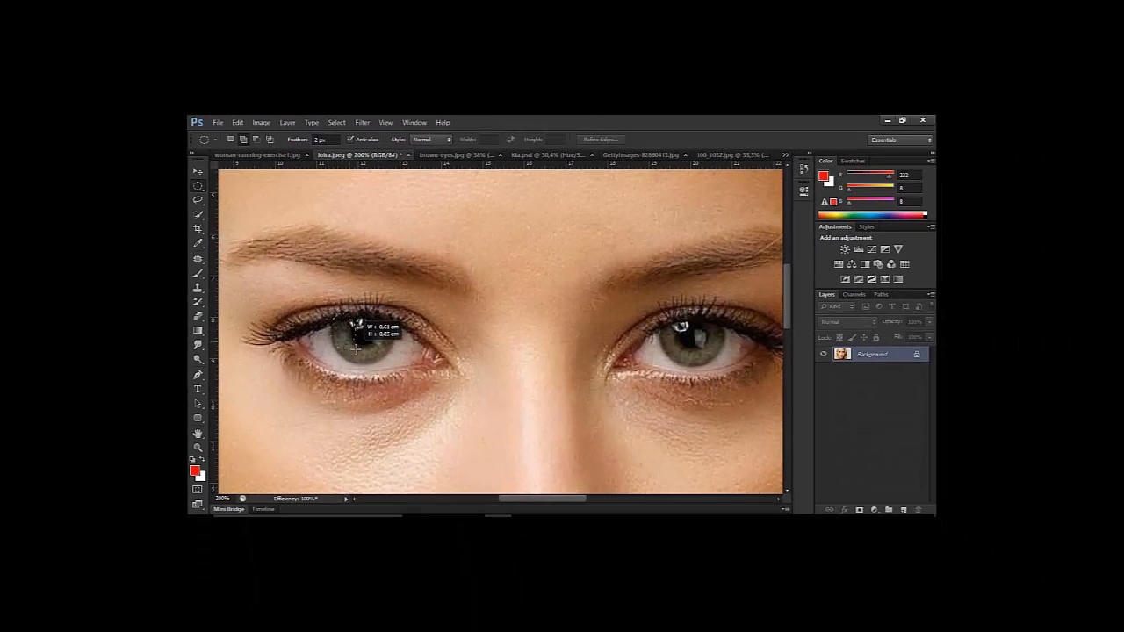
pyautogui.moveTo(356, 349); pyautogui.dragTo(392, 362)
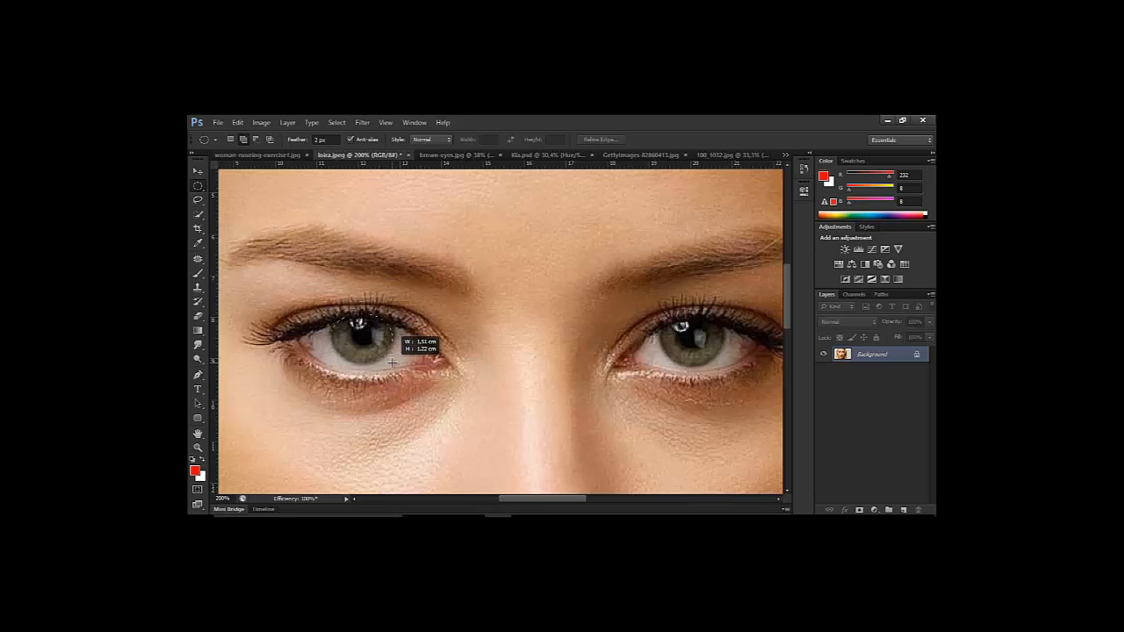
pyautogui.moveTo(391, 362)
pyautogui.mouseDown()
pyautogui.moveTo(387, 326)
pyautogui.moveTo(431, 332)
pyautogui.moveTo(391, 362)
pyautogui.mouseUp()
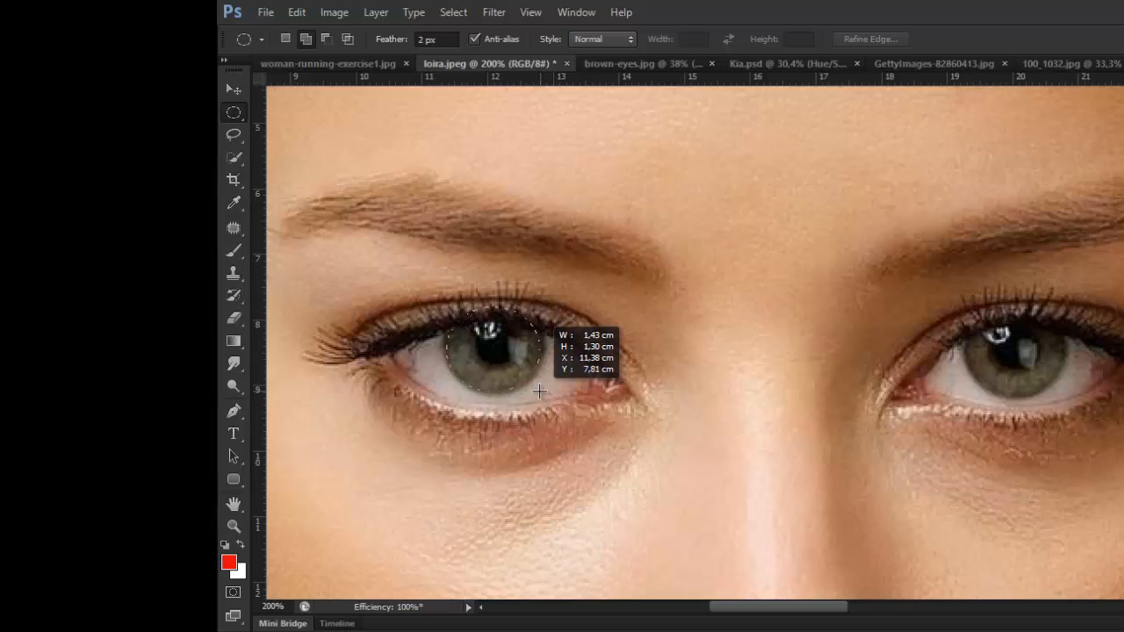
pyautogui.moveTo(539, 391); pyautogui.dragTo(546, 395)
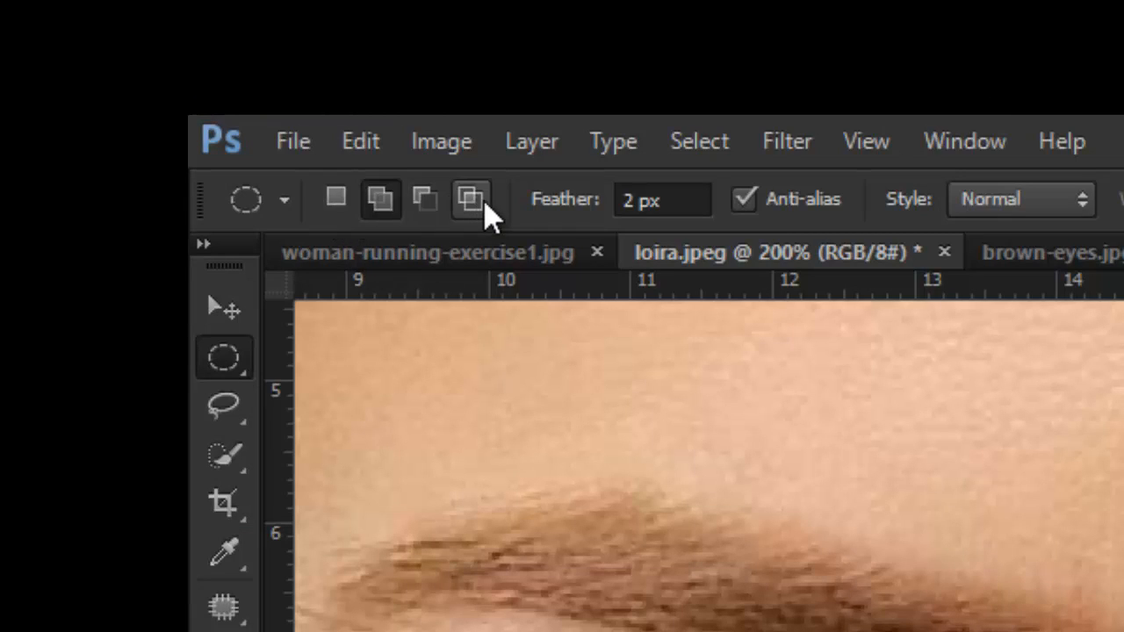
# Add the other eye's iris to the selection by drawing a second ellipse in Add to selection mode.
pyautogui.click(338, 201)
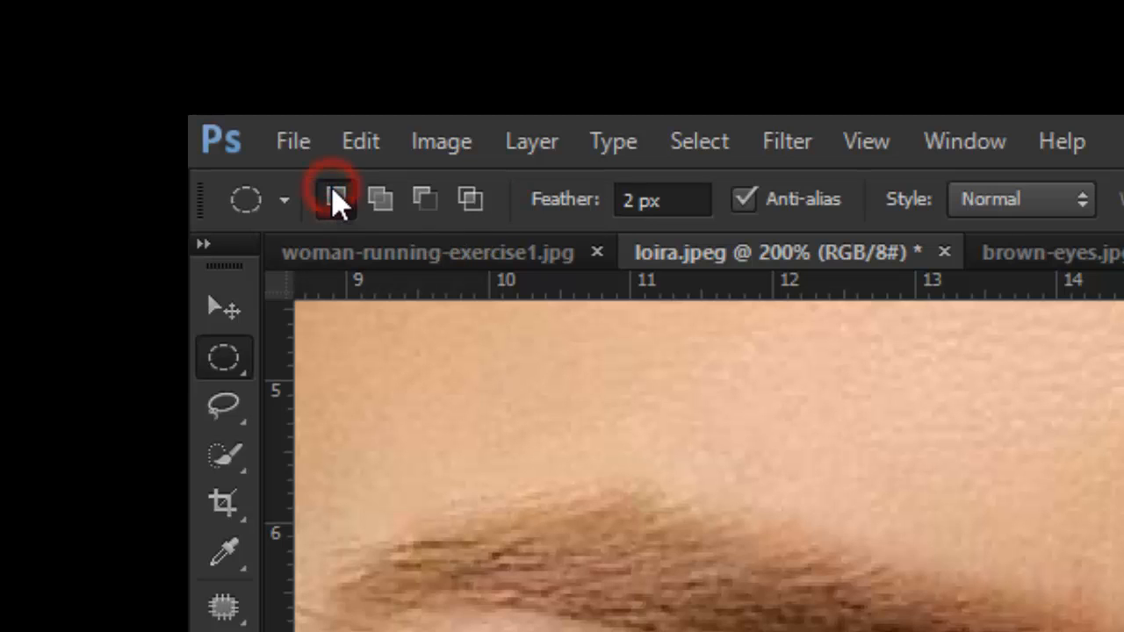
pyautogui.click(380, 198)
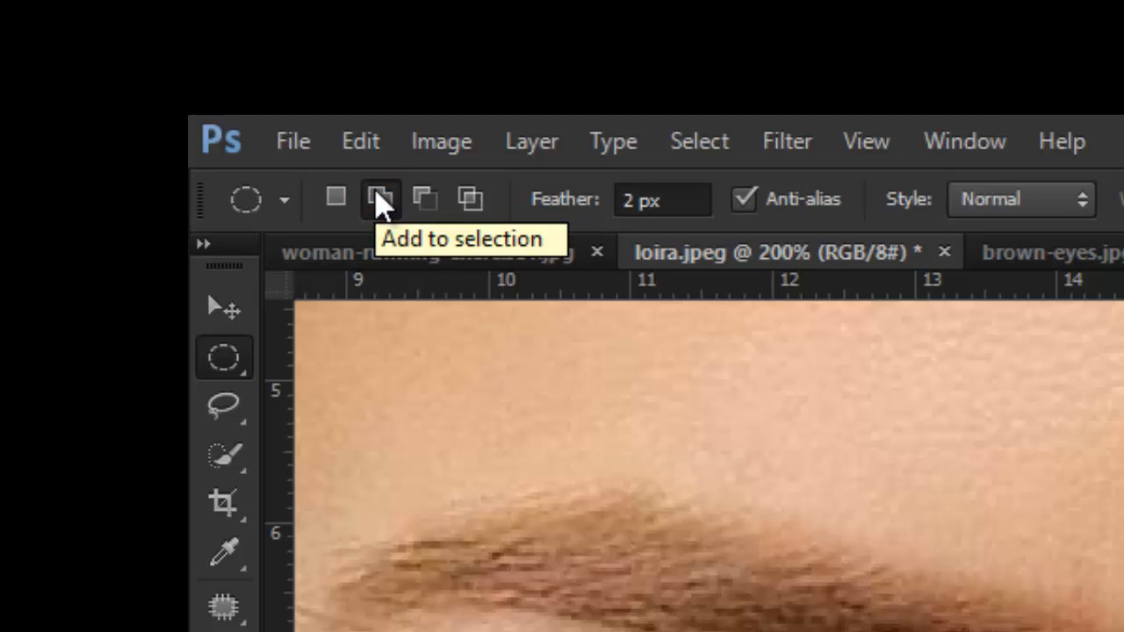
pyautogui.click(424, 200)
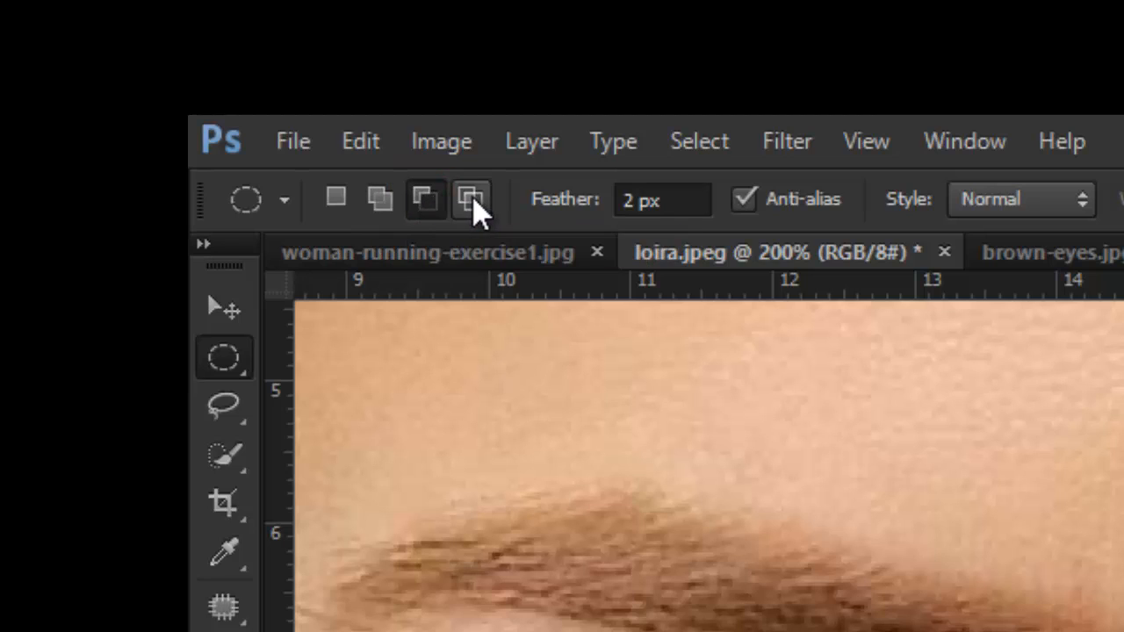
pyautogui.click(380, 199)
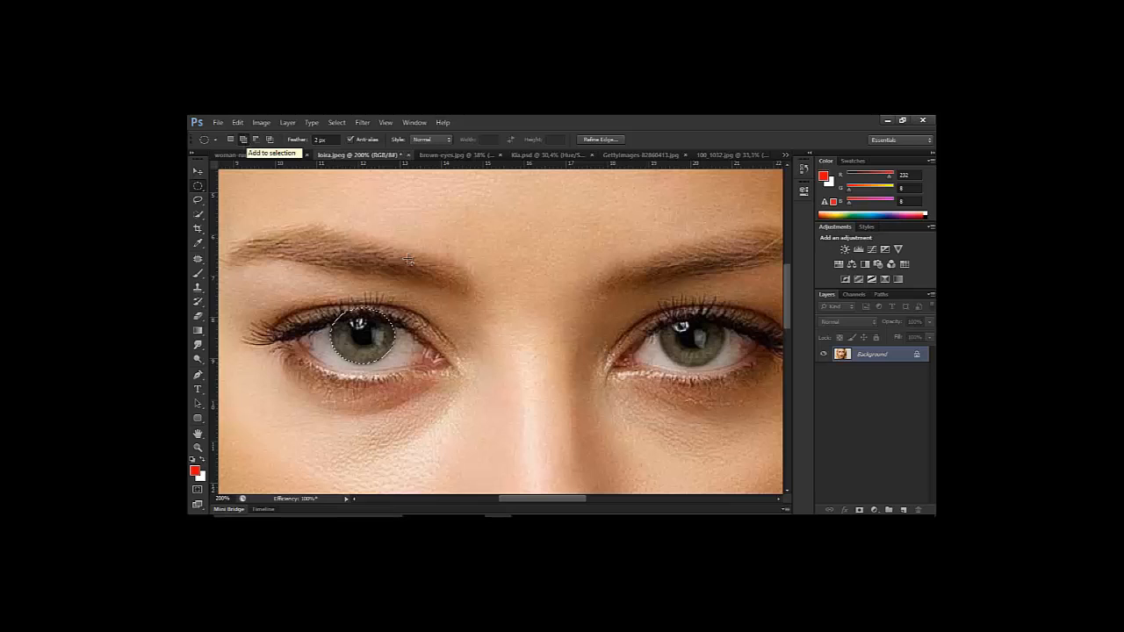
pyautogui.moveTo(678, 324); pyautogui.dragTo(726, 365)
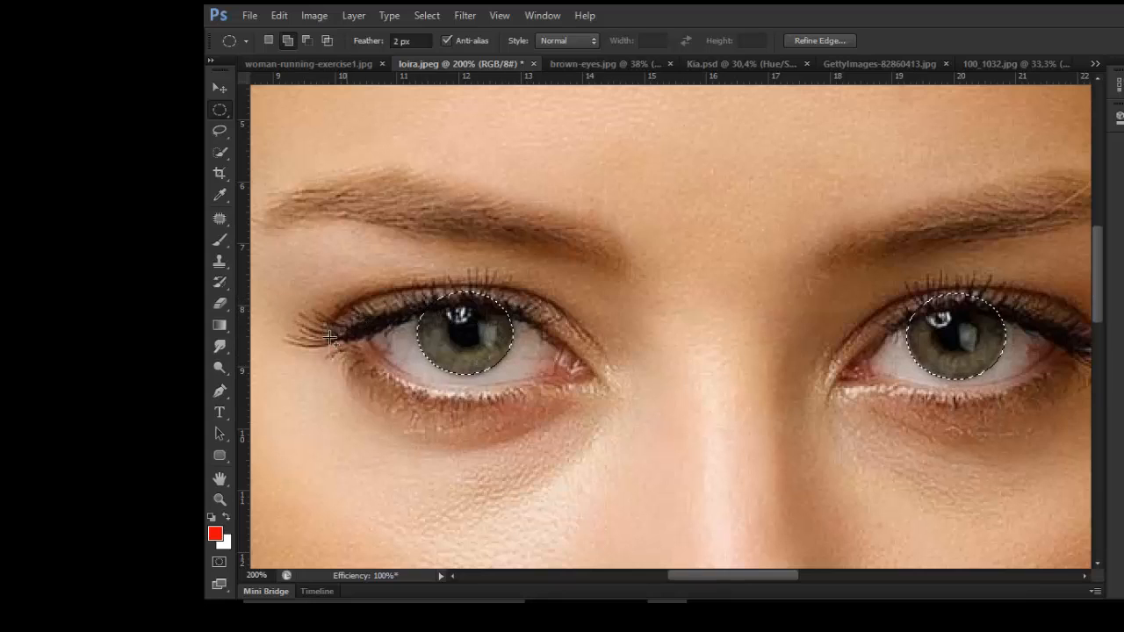
# Draw a closed Pen path around the eyelid area above the first iris, following the lower edge of the upper lid.
pyautogui.click(220, 390)
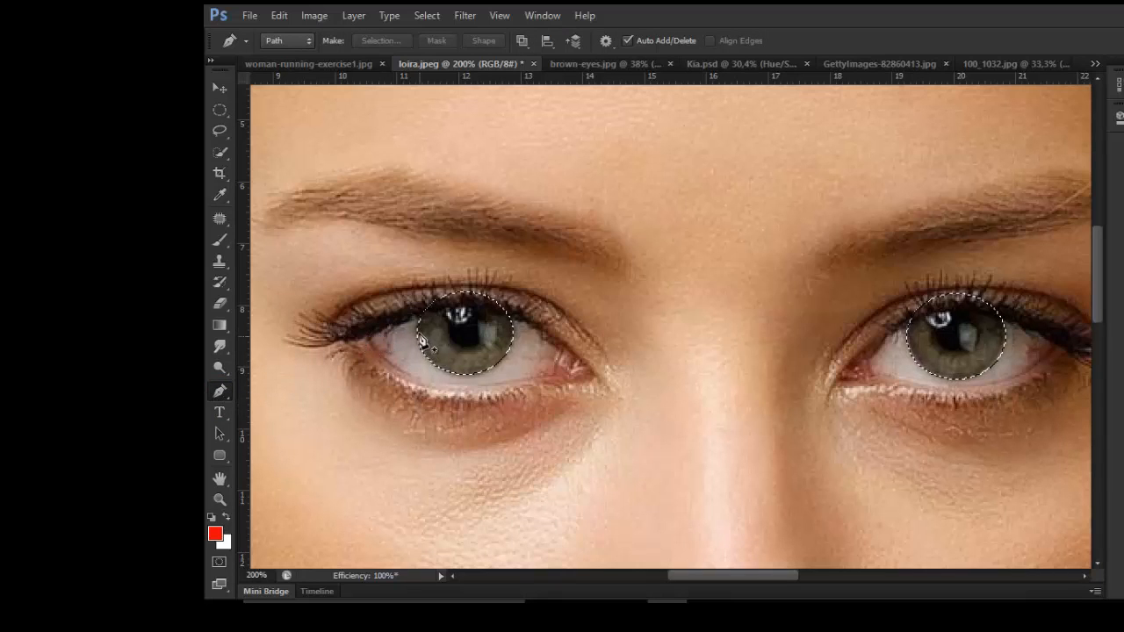
pyautogui.click(416, 316)
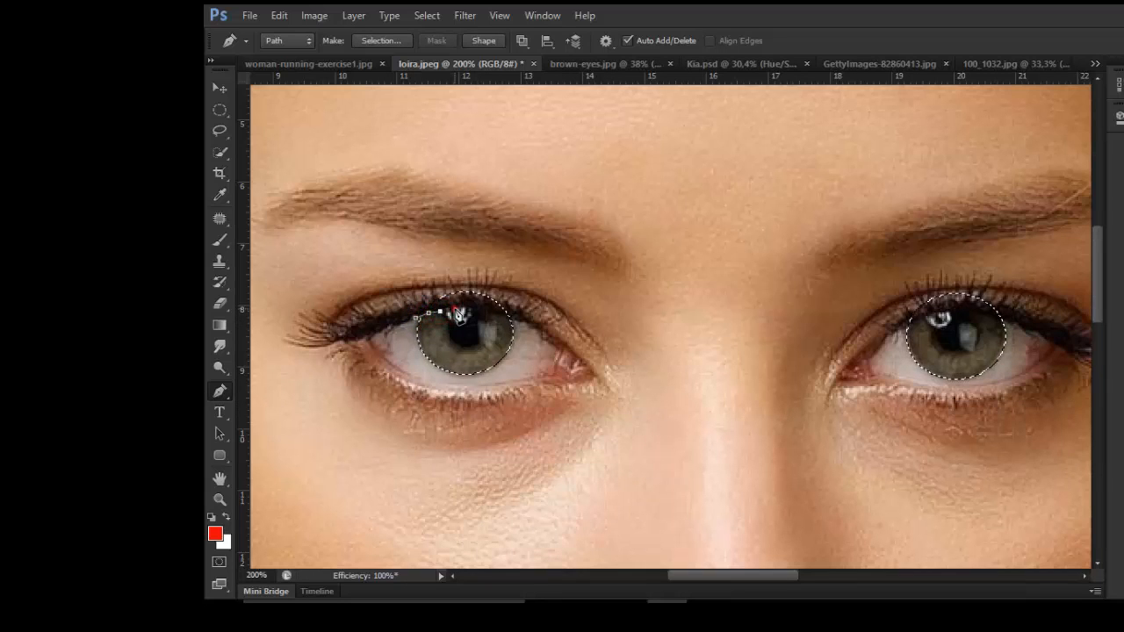
pyautogui.click(455, 310)
pyautogui.click(477, 311)
pyautogui.click(495, 314)
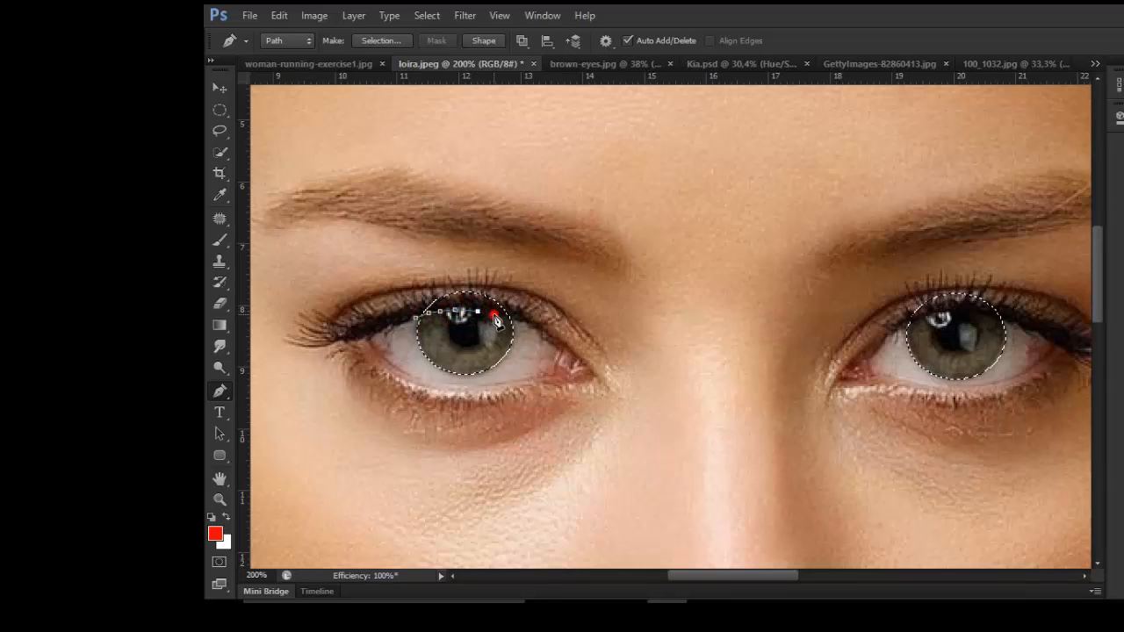
pyautogui.click(510, 318)
pyautogui.click(521, 320)
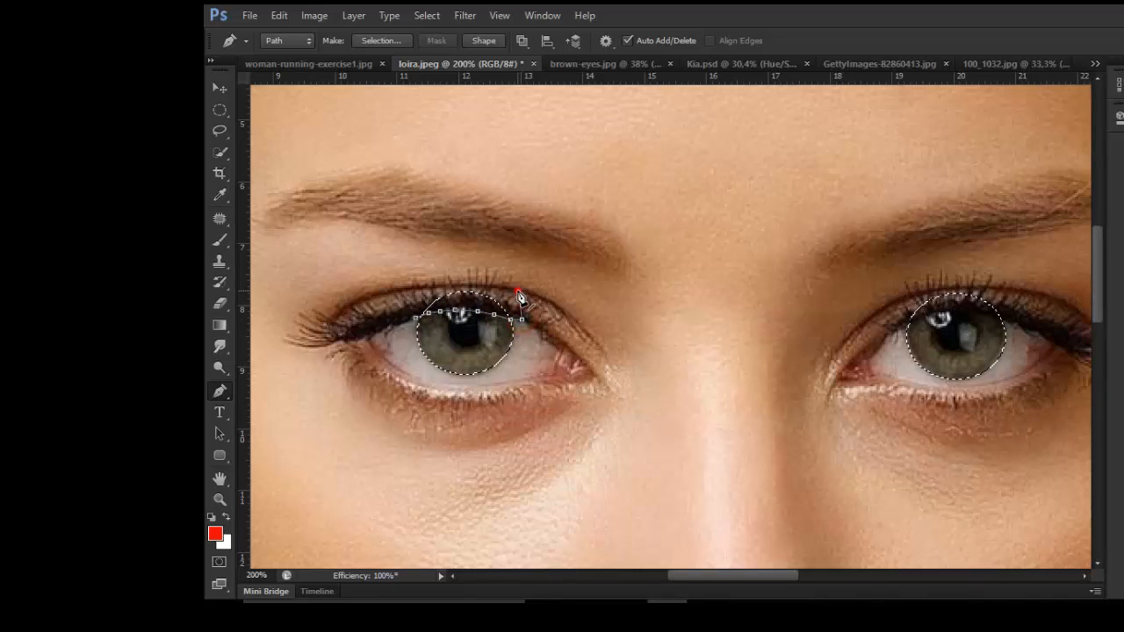
pyautogui.click(518, 291)
pyautogui.moveTo(419, 288); pyautogui.dragTo(415, 284)
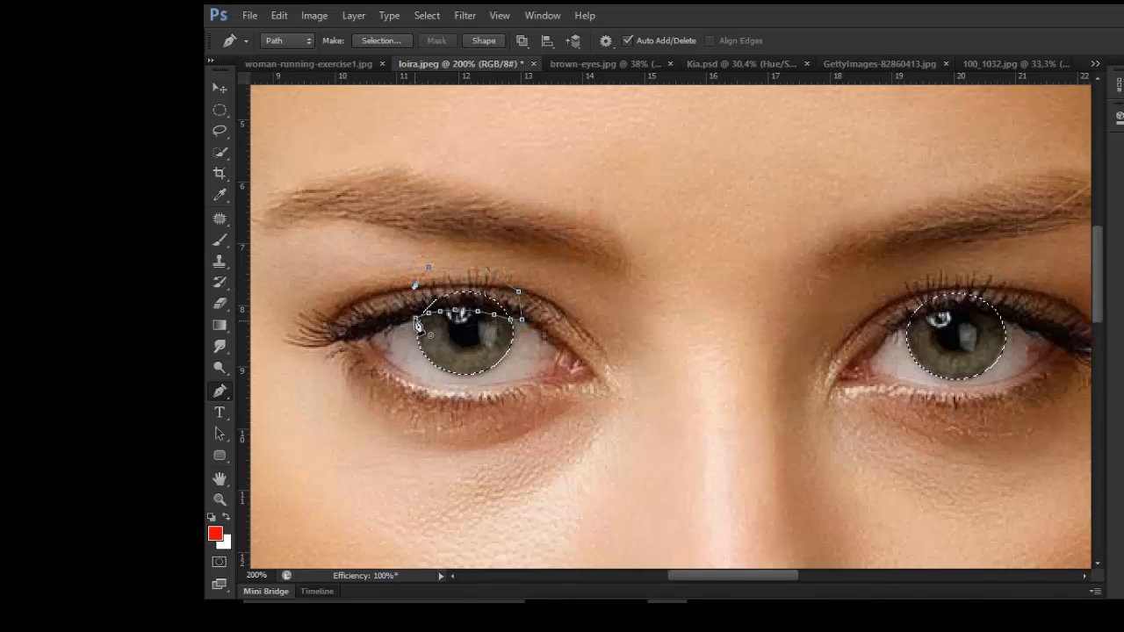
pyautogui.click(417, 320)
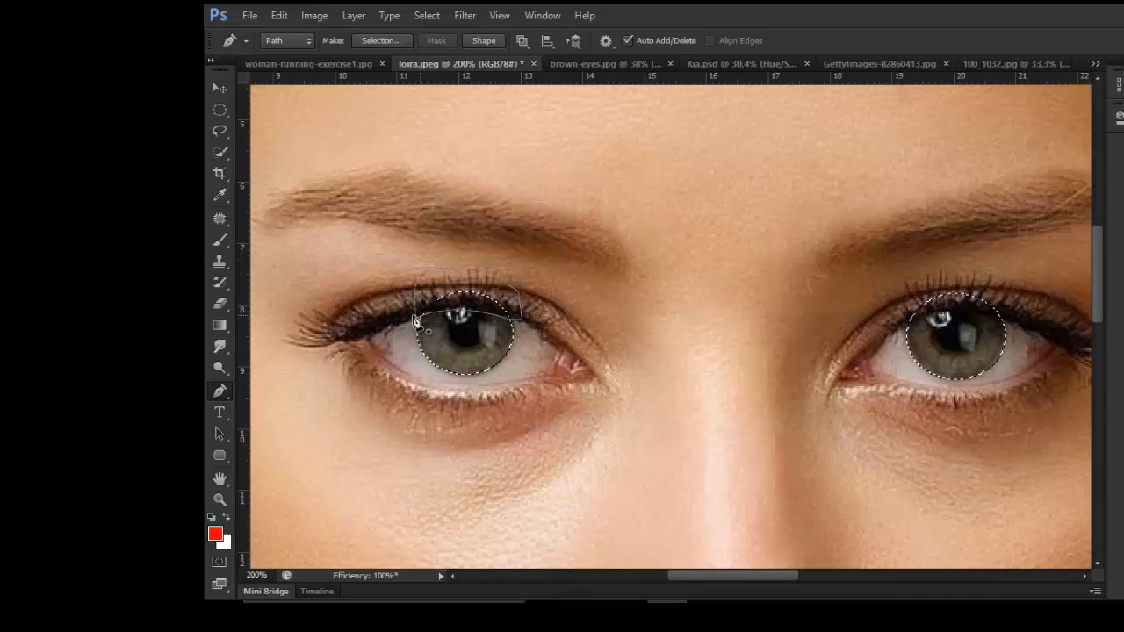
# Convert the eyelid path to a selection with a 1 pixel feather radius, subtracting it from the current selection.
pyautogui.rightClick(491, 269)
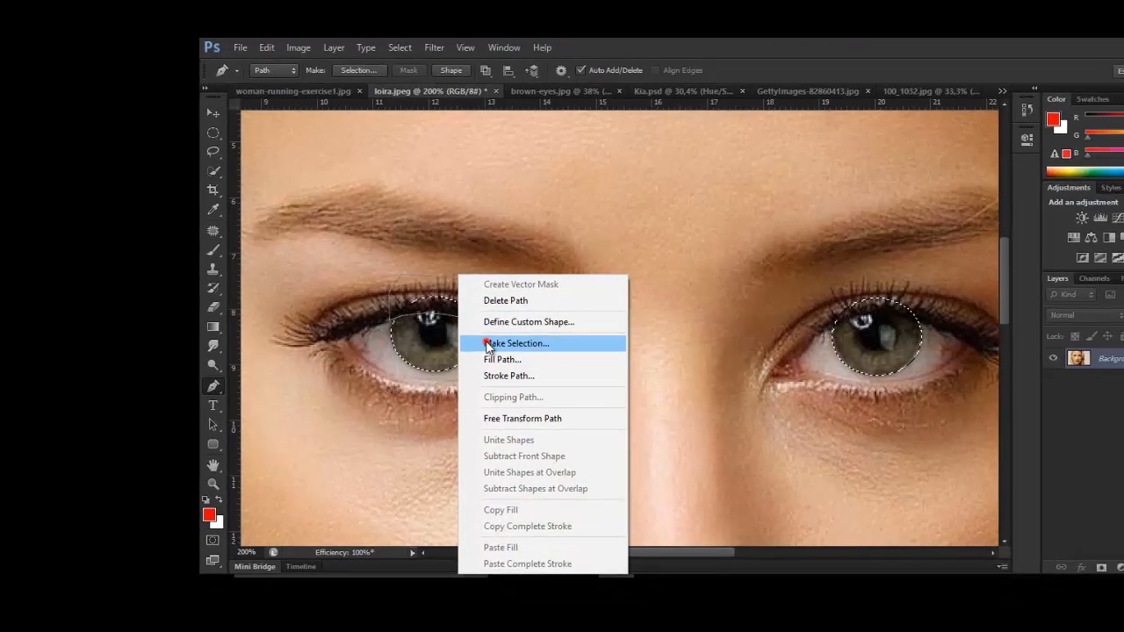
pyautogui.click(544, 343)
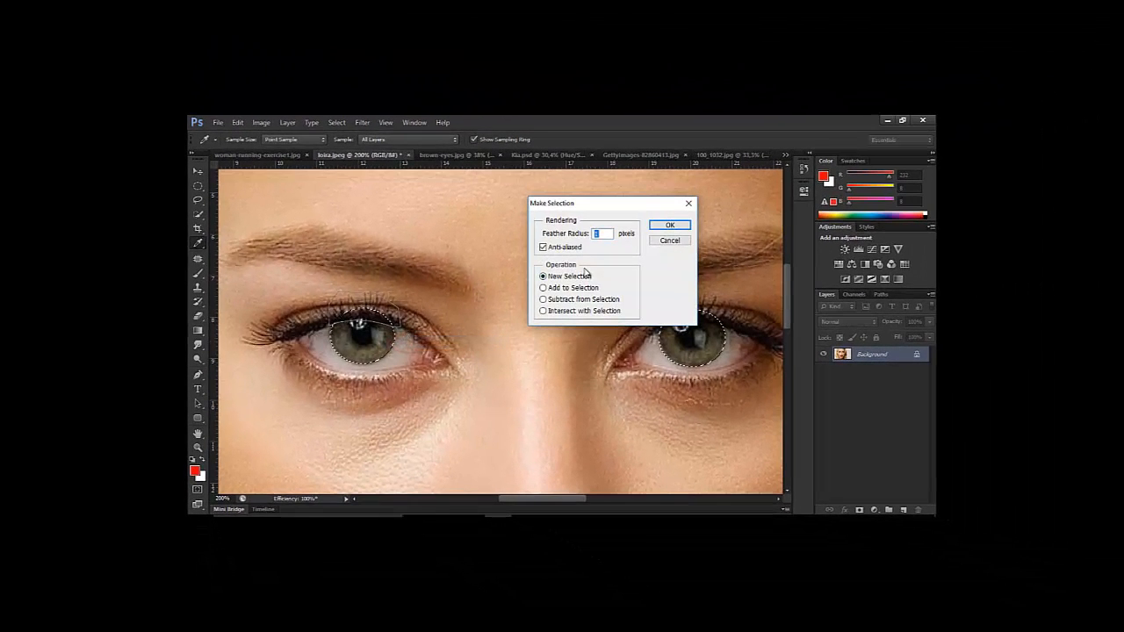
pyautogui.click(544, 300)
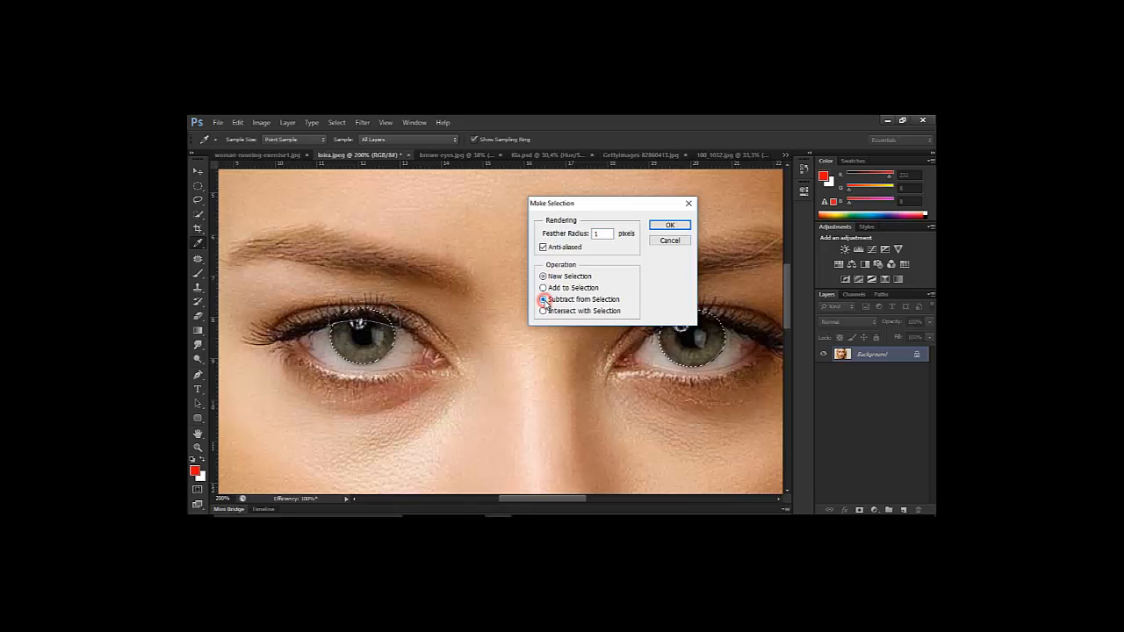
pyautogui.click(603, 233)
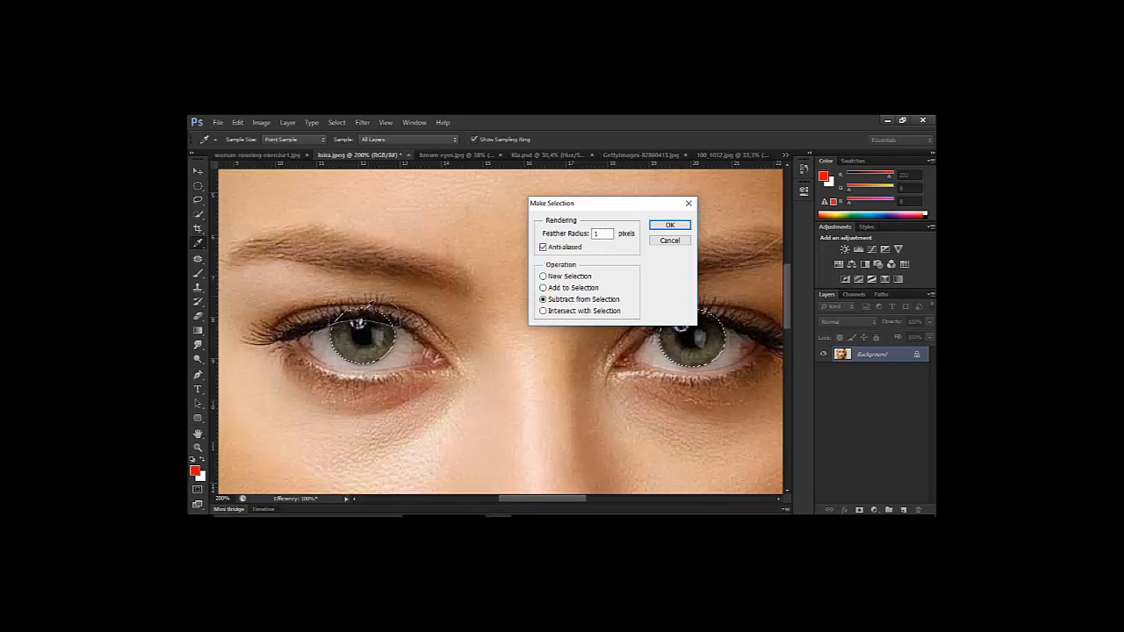
pyautogui.click(669, 226)
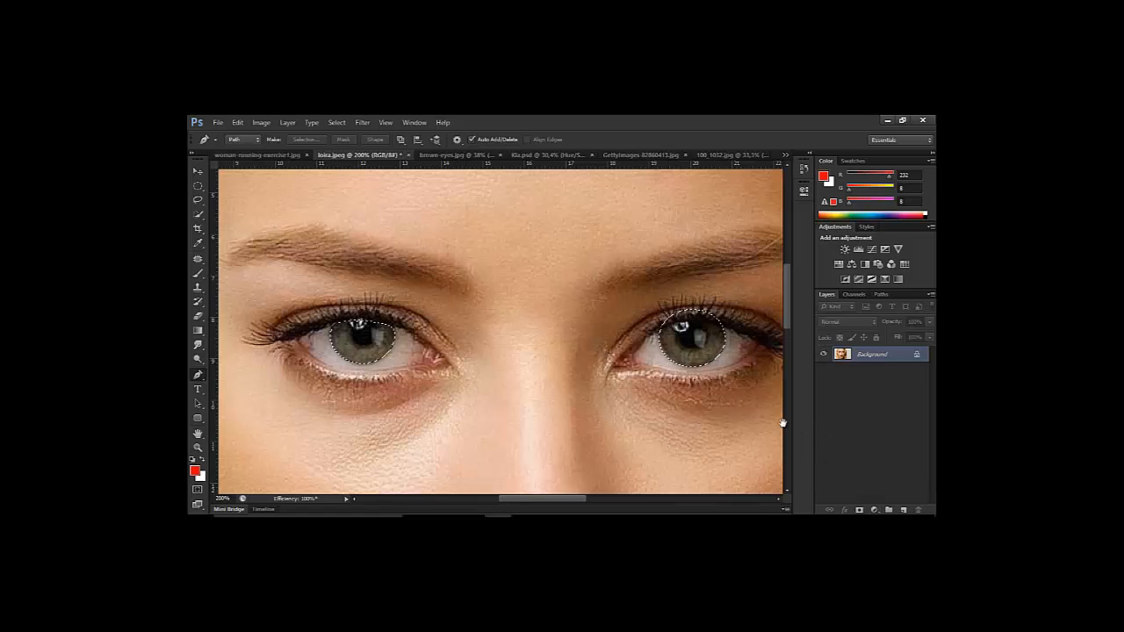
# Add a Hue/Saturation adjustment layer masked to the selected irises and enable Colorize.
pyautogui.keyDown('alt'); pyautogui.click(583, 329); pyautogui.keyUp('alt')
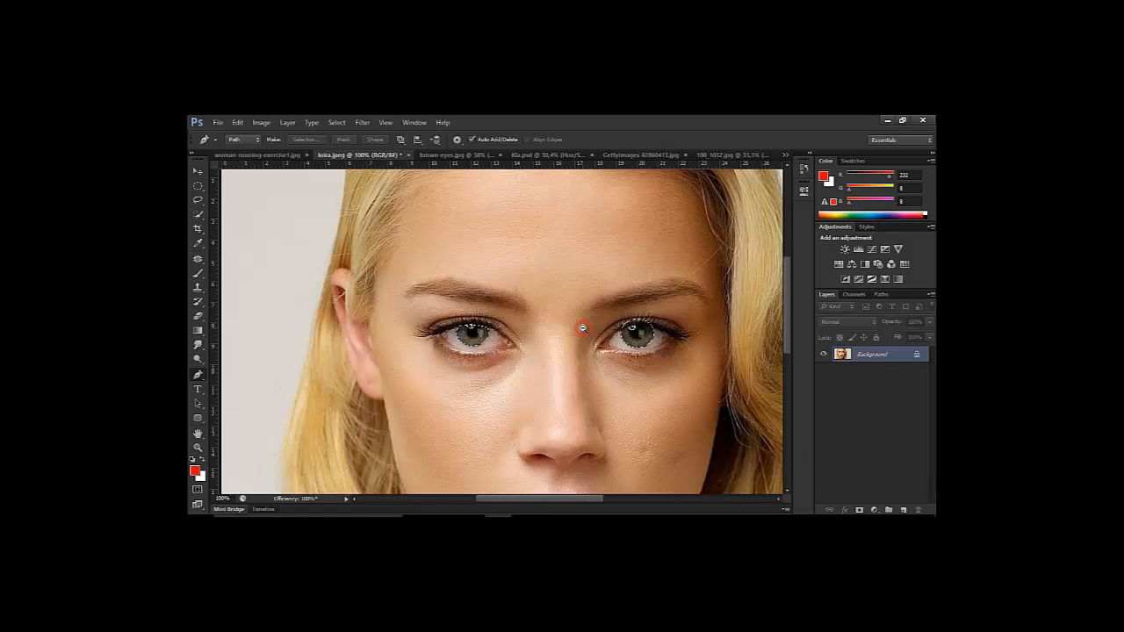
pyautogui.click(875, 510)
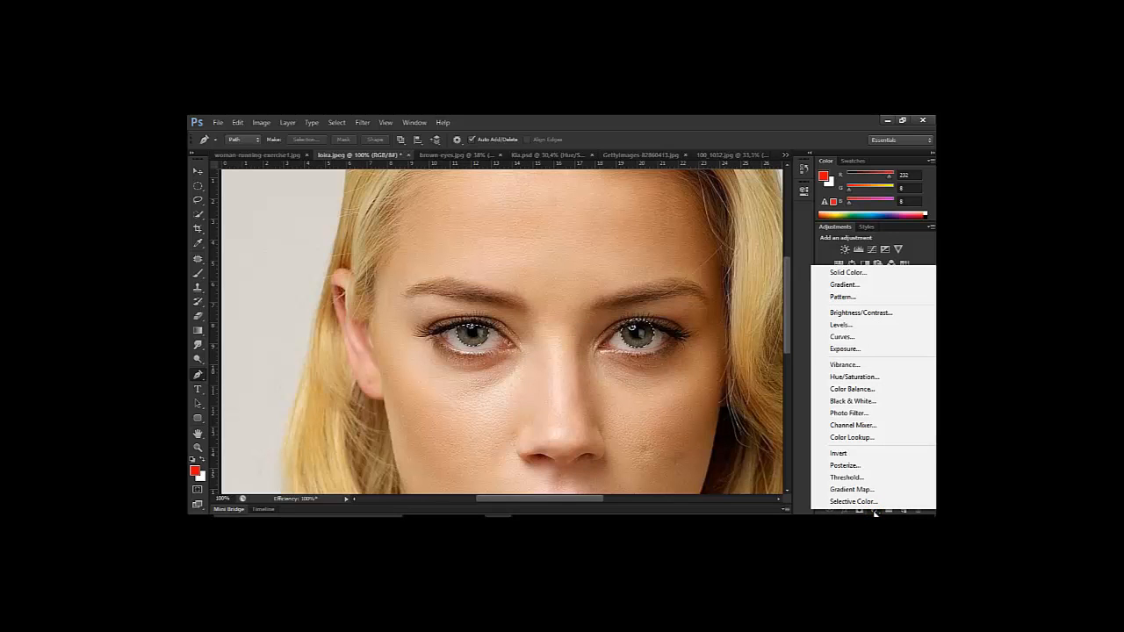
pyautogui.click(854, 377)
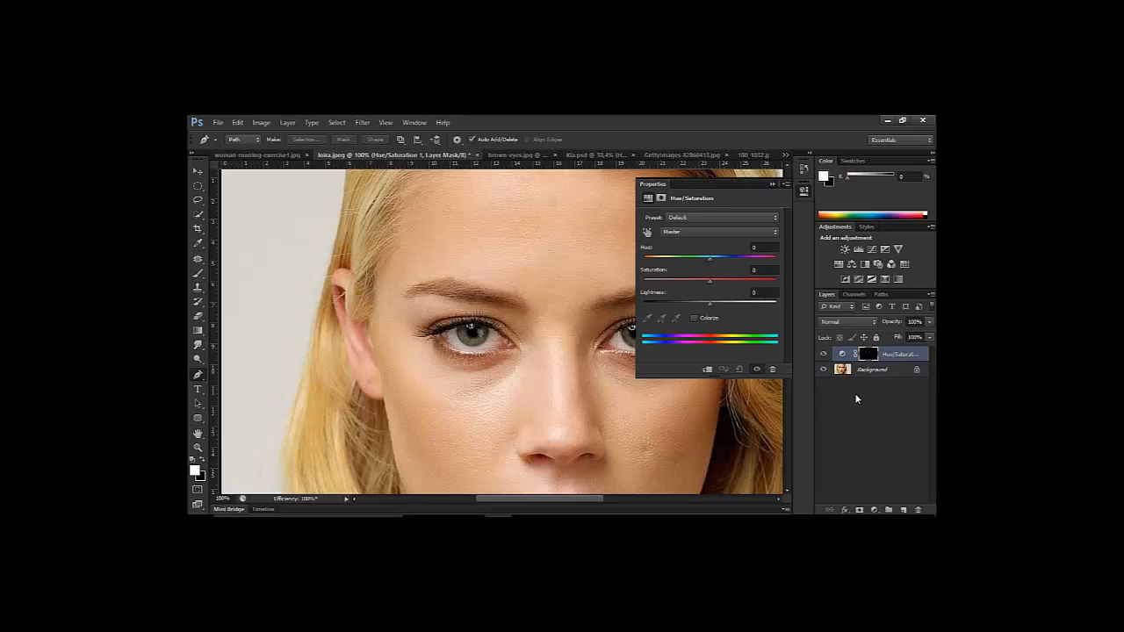
pyautogui.moveTo(500, 240); pyautogui.dragTo(443, 240)
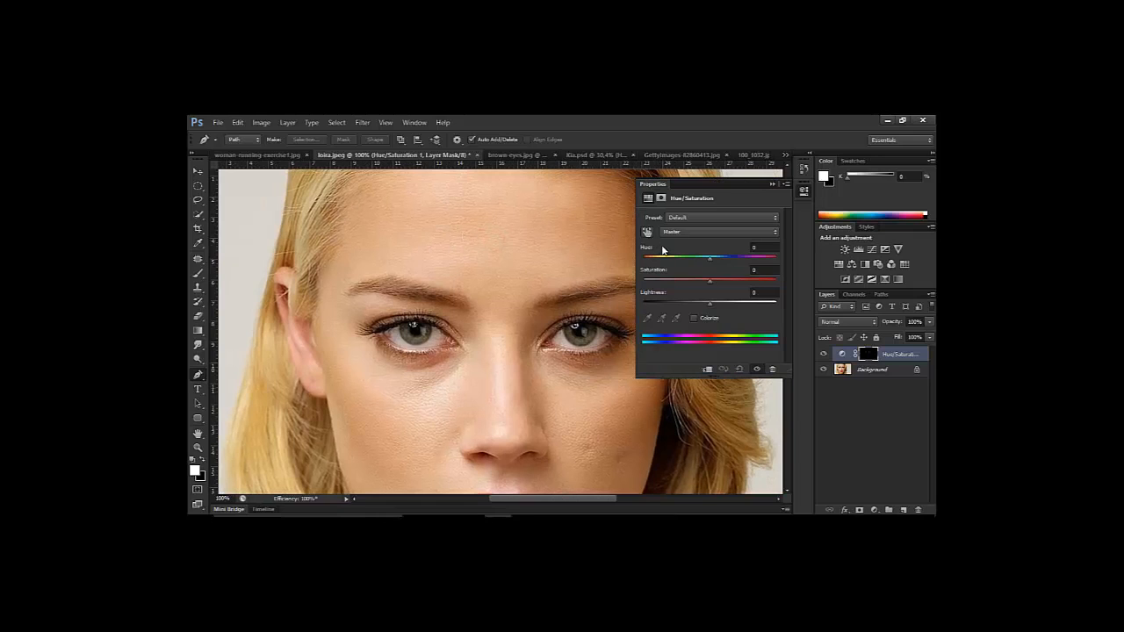
pyautogui.click(693, 318)
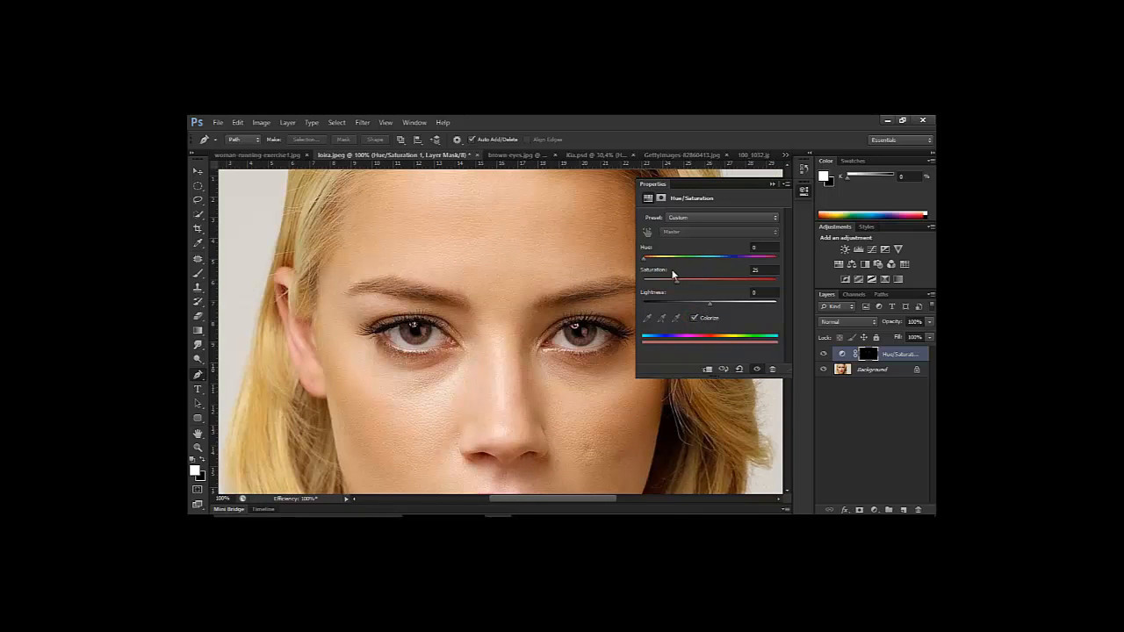
# Colorize the irises blue with hue 193, saturation 37 and lightness -12.
pyautogui.moveTo(643, 262); pyautogui.dragTo(652, 259)
pyautogui.click(758, 370)
pyautogui.click(760, 369)
pyautogui.moveTo(651, 261); pyautogui.dragTo(693, 267)
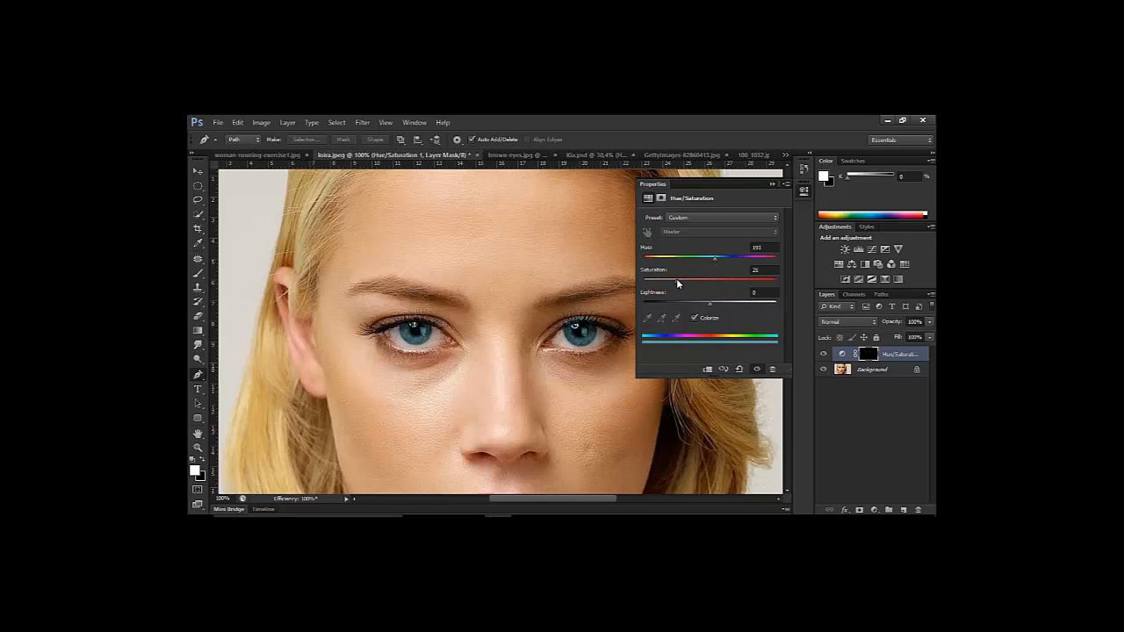
pyautogui.moveTo(678, 280); pyautogui.dragTo(686, 281)
pyautogui.moveTo(709, 307); pyautogui.dragTo(705, 308)
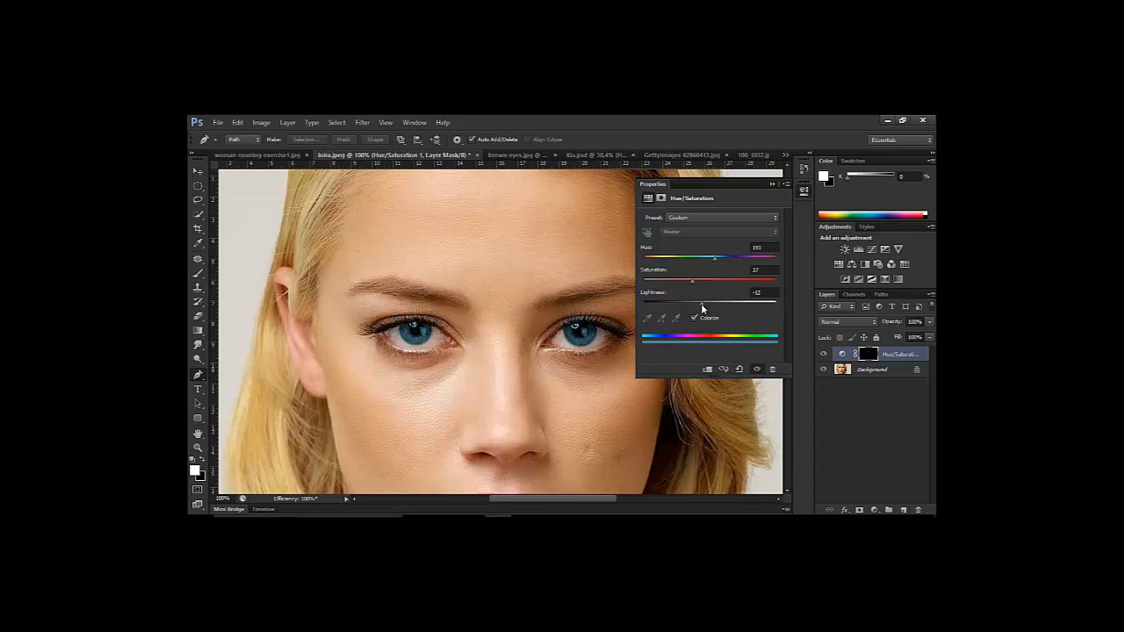
# Compare the eyes with and without the Hue/Saturation adjustment and shift its hue slightly further toward deep blue.
pyautogui.click(757, 369)
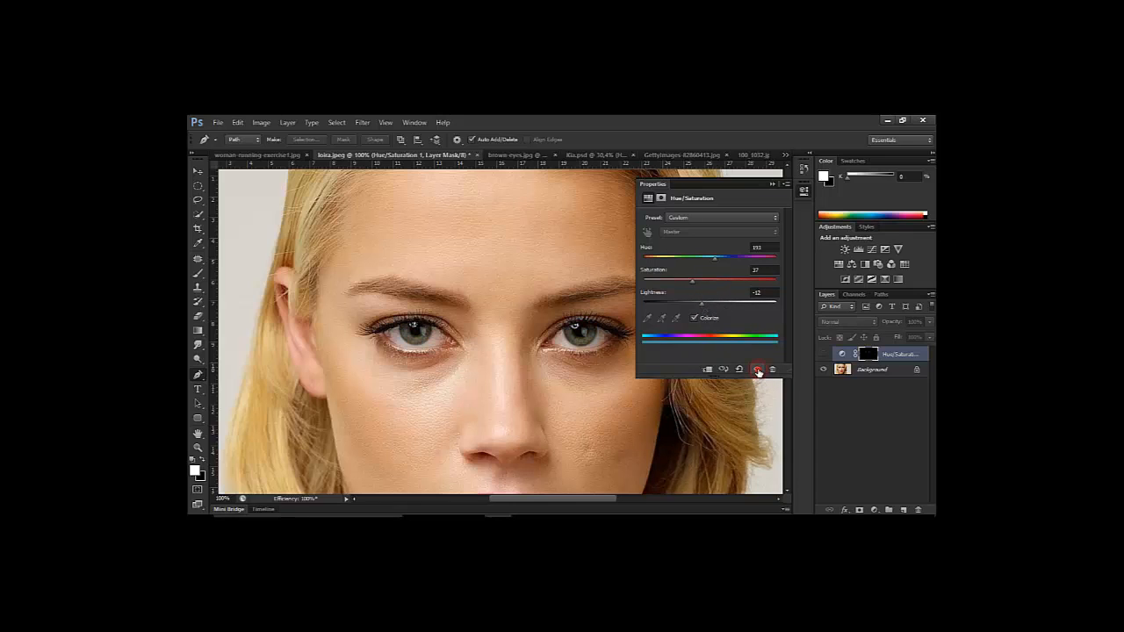
pyautogui.click(757, 369)
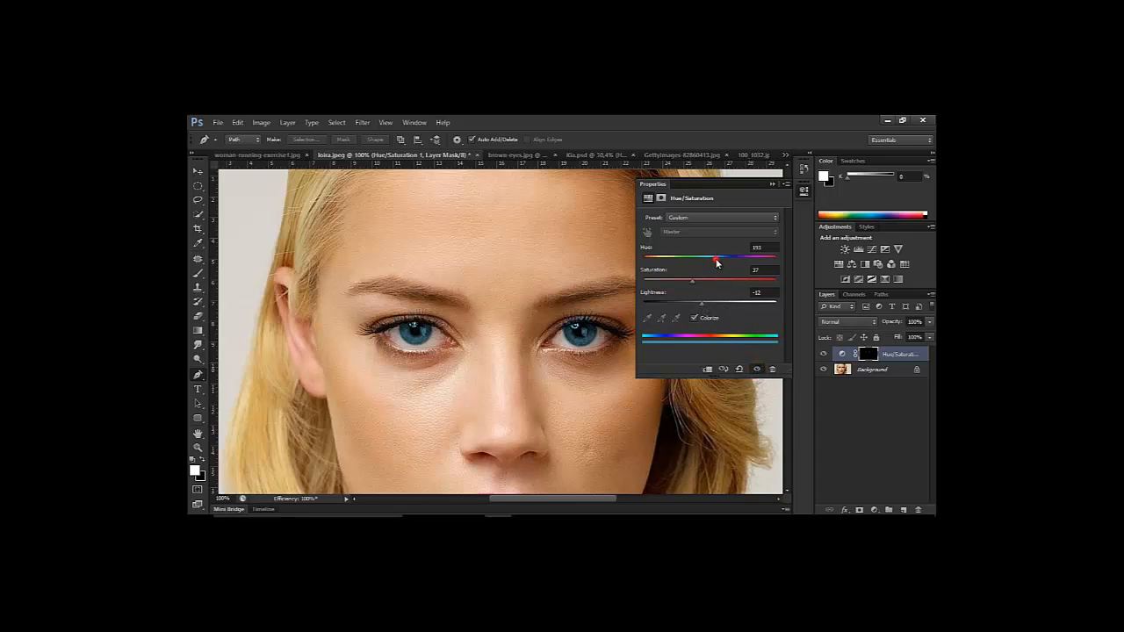
pyautogui.moveTo(715, 260); pyautogui.dragTo(718, 260)
pyautogui.moveTo(716, 260)
pyautogui.mouseDown()
pyautogui.moveTo(736, 260)
pyautogui.moveTo(722, 260)
pyautogui.mouseUp()
pyautogui.click(772, 184)
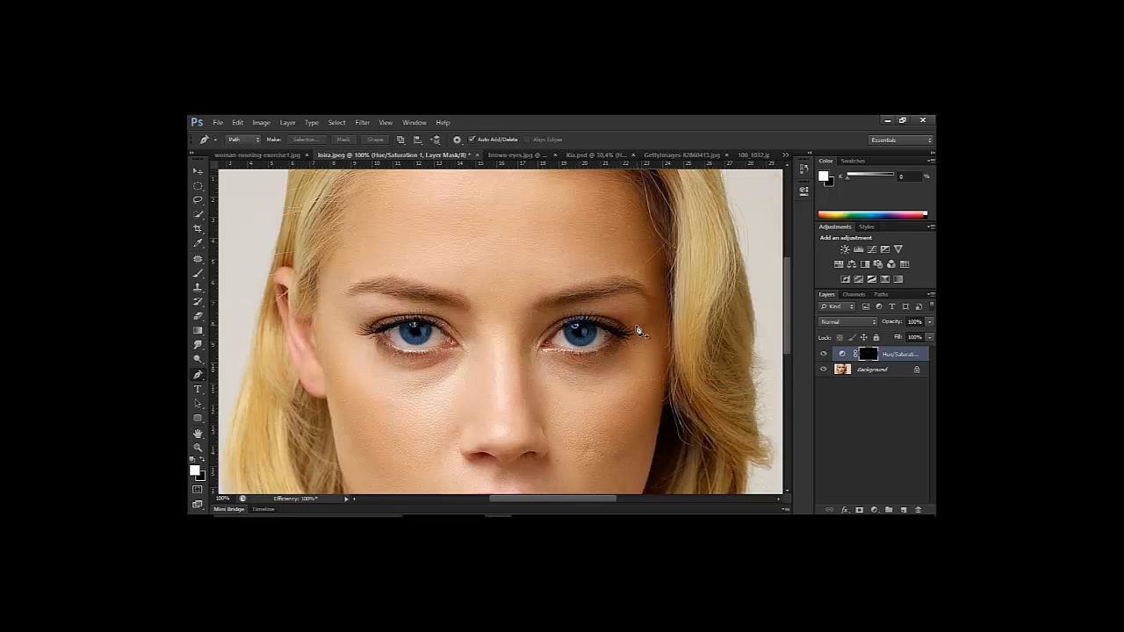
# Paint black with the Brush on the Hue/Saturation mask to remove blue spill around the iris on the image's right.
pyautogui.keyDown('ctrl'); pyautogui.click(587, 317); pyautogui.keyUp('ctrl')
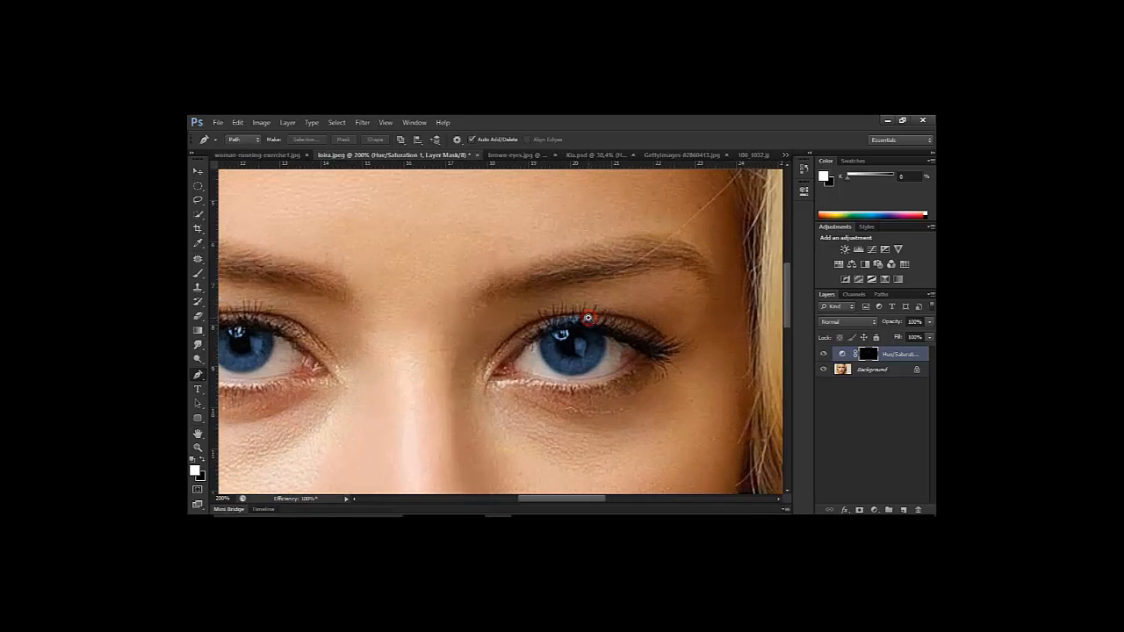
pyautogui.keyDown('ctrl'); pyautogui.click(588, 317); pyautogui.keyUp('ctrl')
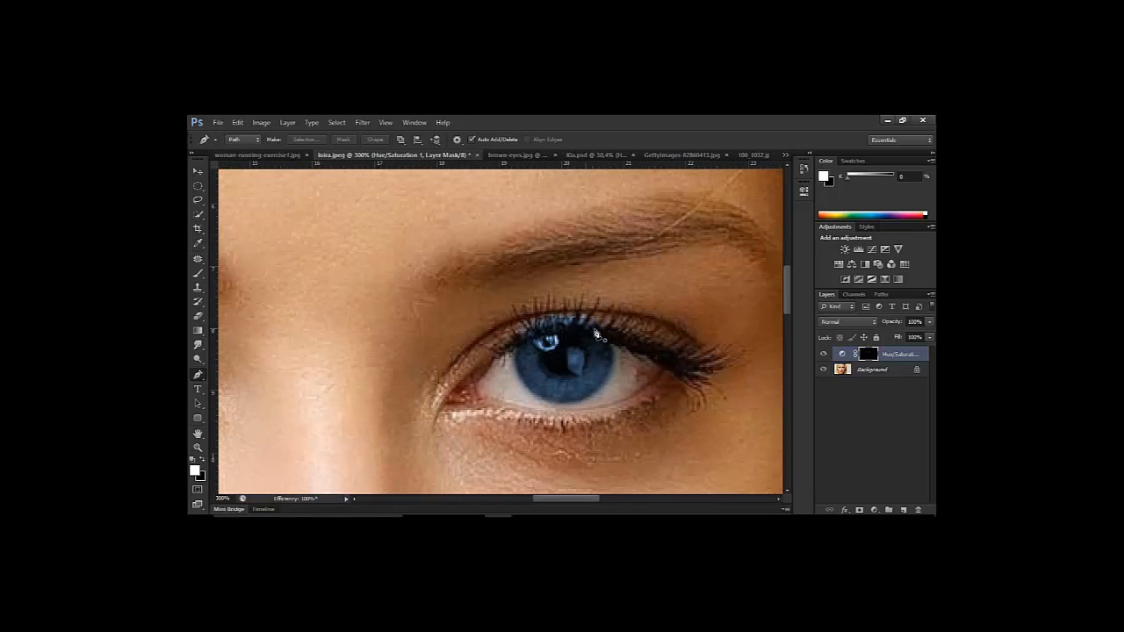
pyautogui.click(197, 275)
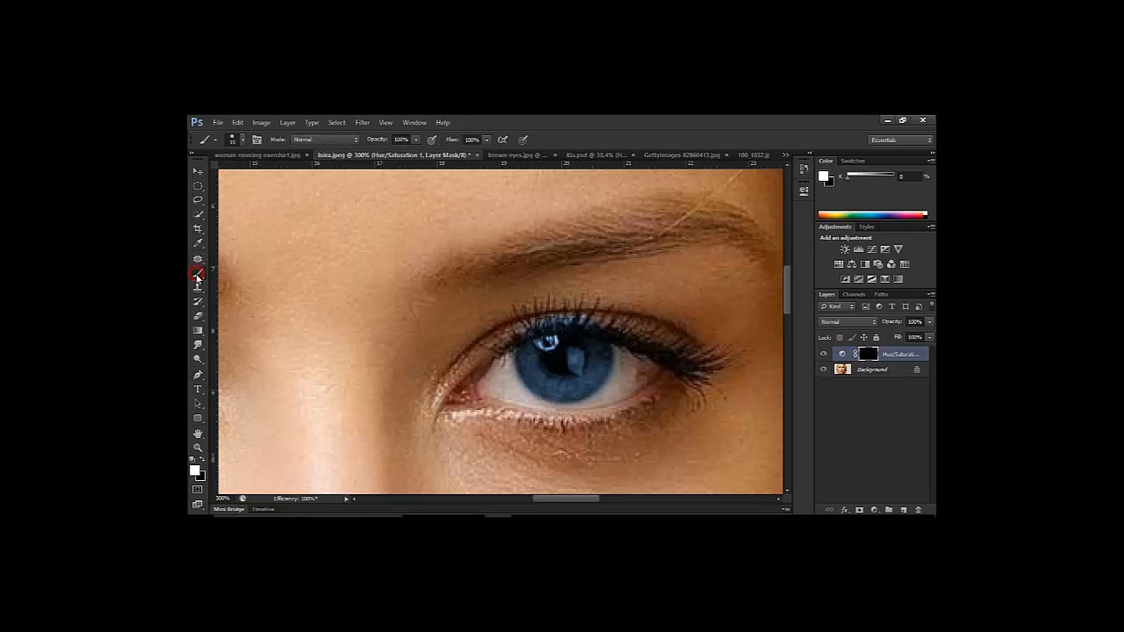
pyautogui.press('x')
pyautogui.moveTo(506, 330)
pyautogui.mouseDown()
pyautogui.moveTo(586, 314)
pyautogui.moveTo(616, 328)
pyautogui.moveTo(568, 319)
pyautogui.moveTo(498, 347)
pyautogui.moveTo(526, 315)
pyautogui.moveTo(614, 315)
pyautogui.moveTo(627, 328)
pyautogui.moveTo(558, 316)
pyautogui.moveTo(501, 356)
pyautogui.mouseUp()
pyautogui.press('space')
pyautogui.keyDown('alt'); pyautogui.click(518, 327); pyautogui.keyUp('alt')
pyautogui.keyDown('alt'); pyautogui.click(518, 328); pyautogui.keyUp('alt')
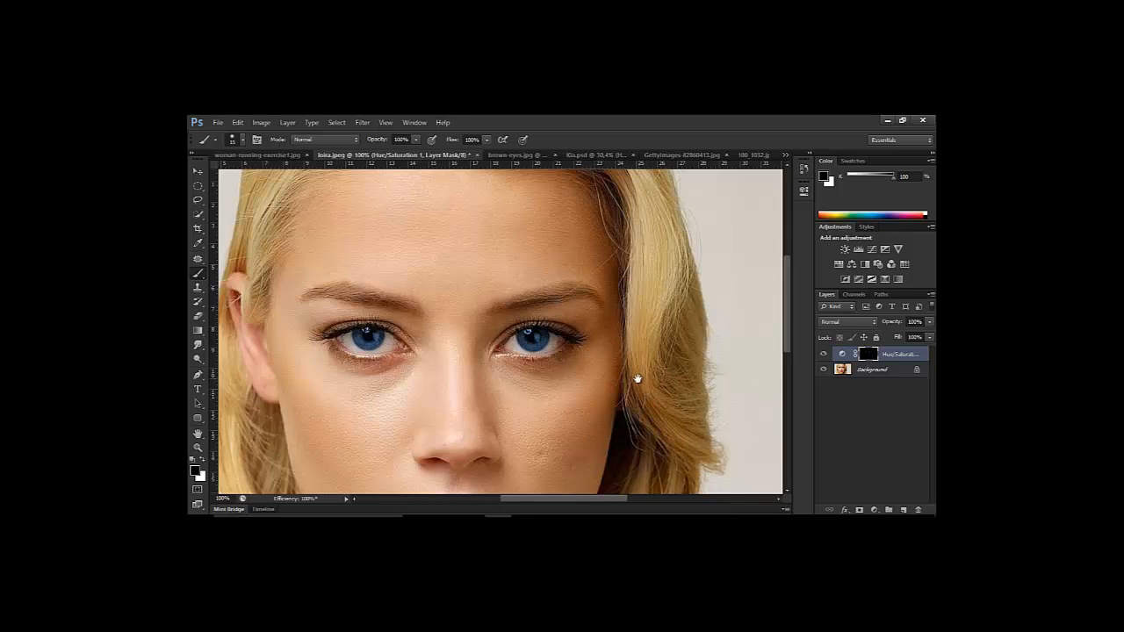
pyautogui.hotkey('ctrl', '-')
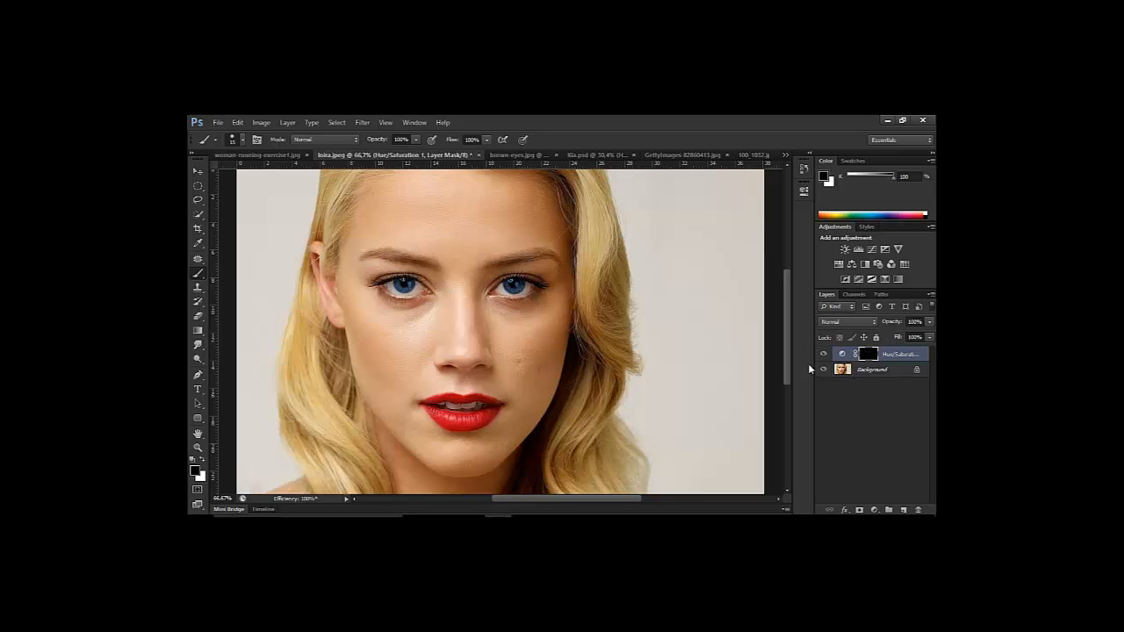
# Create a new layer above the Hue/Saturation adjustment and fill it with 50% Gray in Normal mode at 100% opacity.
pyautogui.click(904, 509)
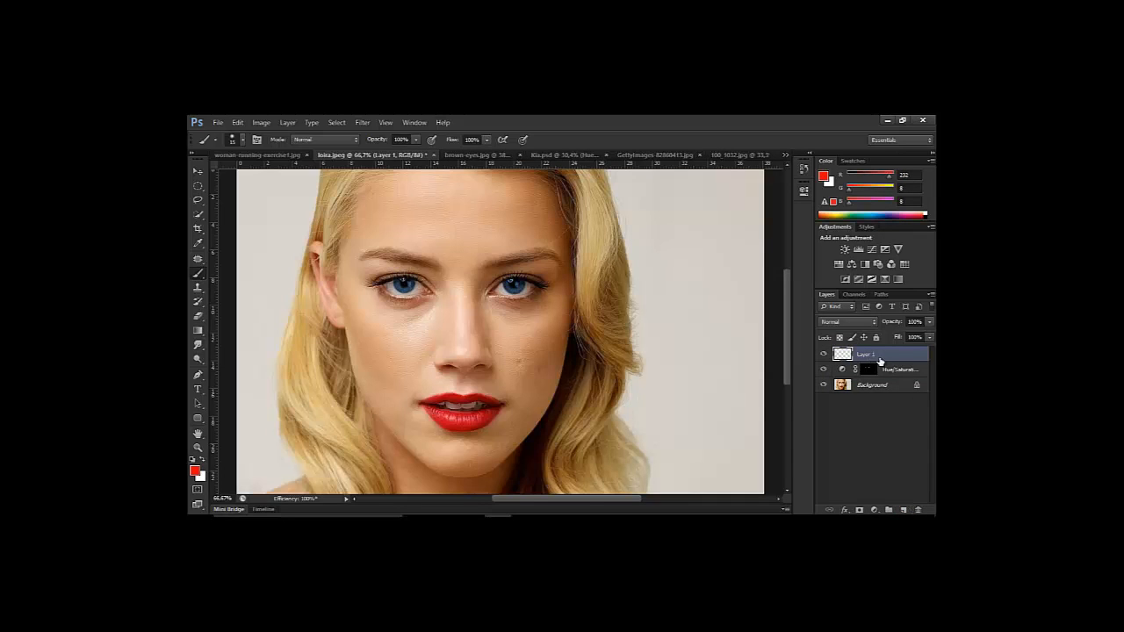
pyautogui.click(238, 123)
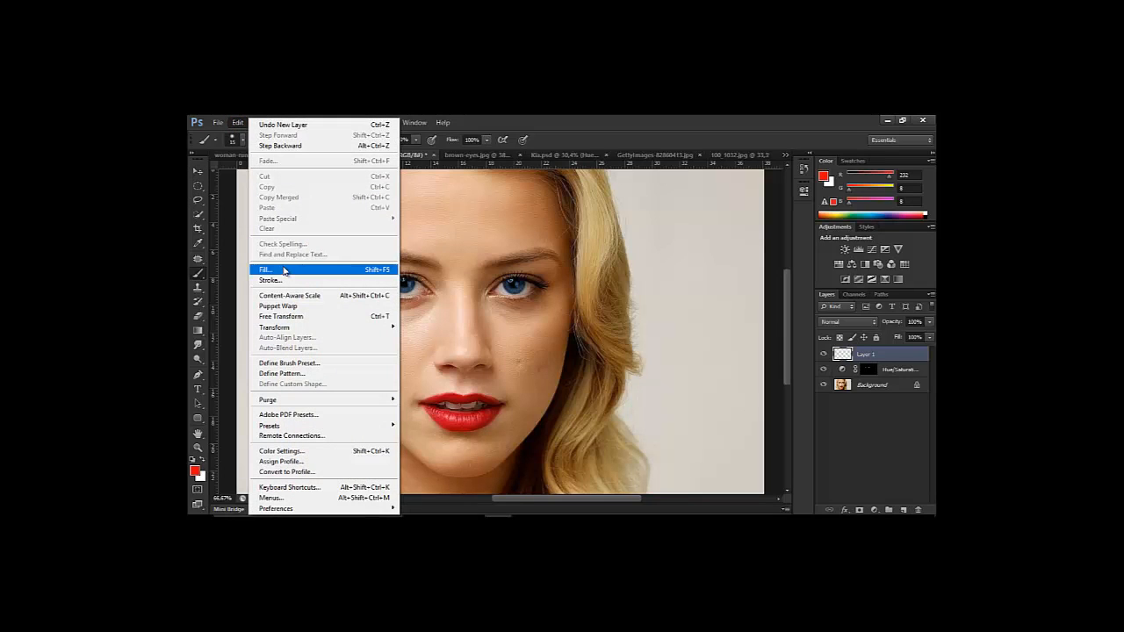
pyautogui.click(283, 272)
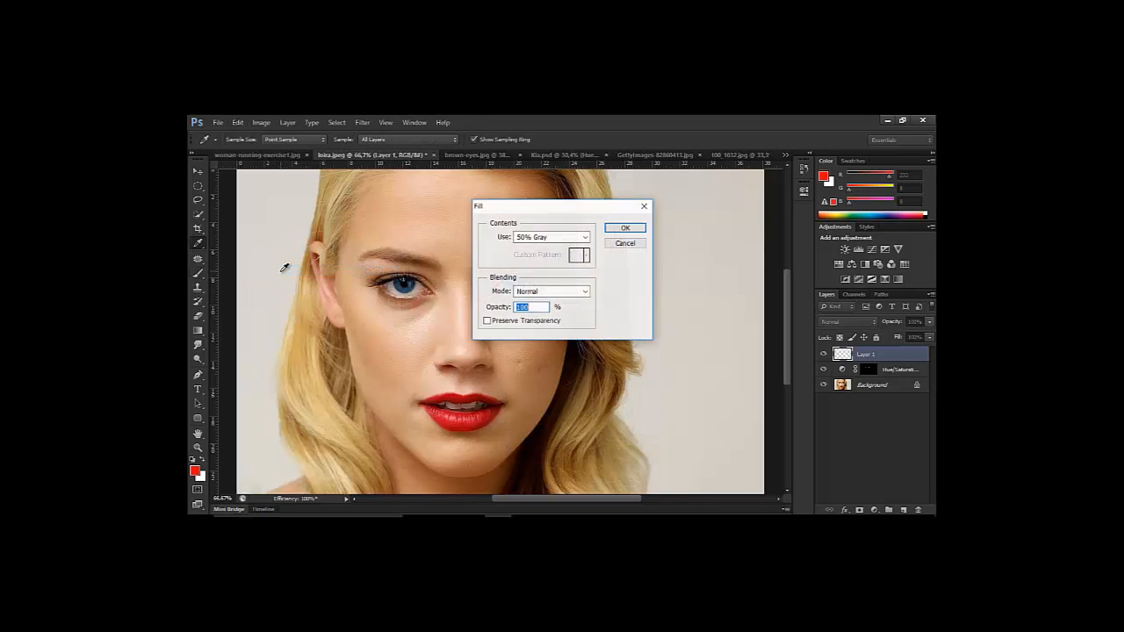
pyautogui.moveTo(518, 208); pyautogui.dragTo(612, 179)
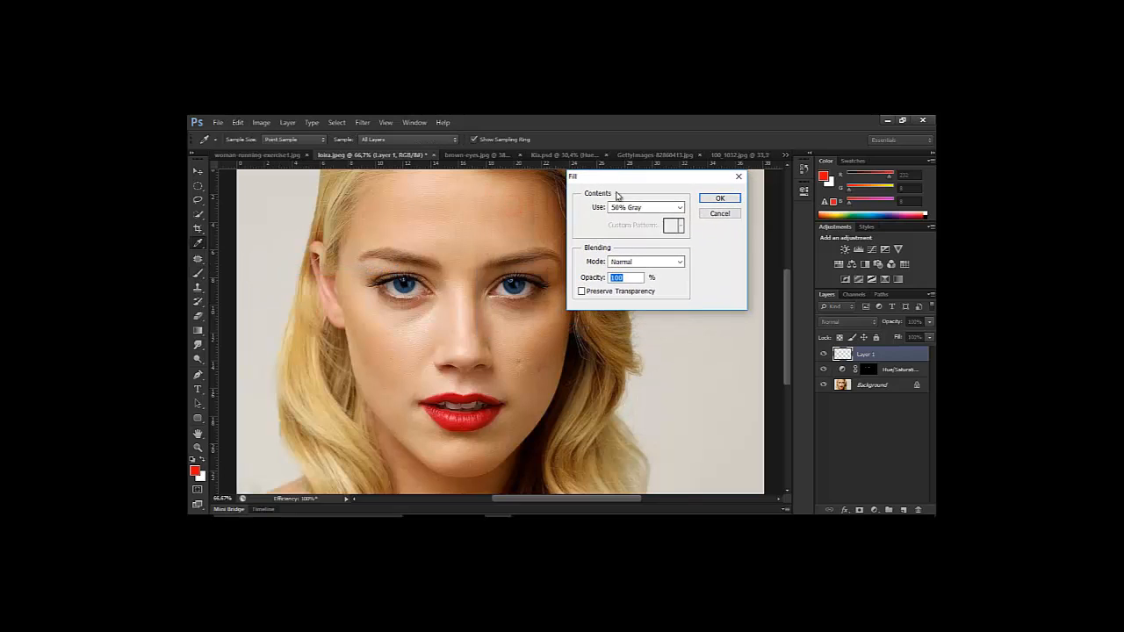
pyautogui.click(682, 208)
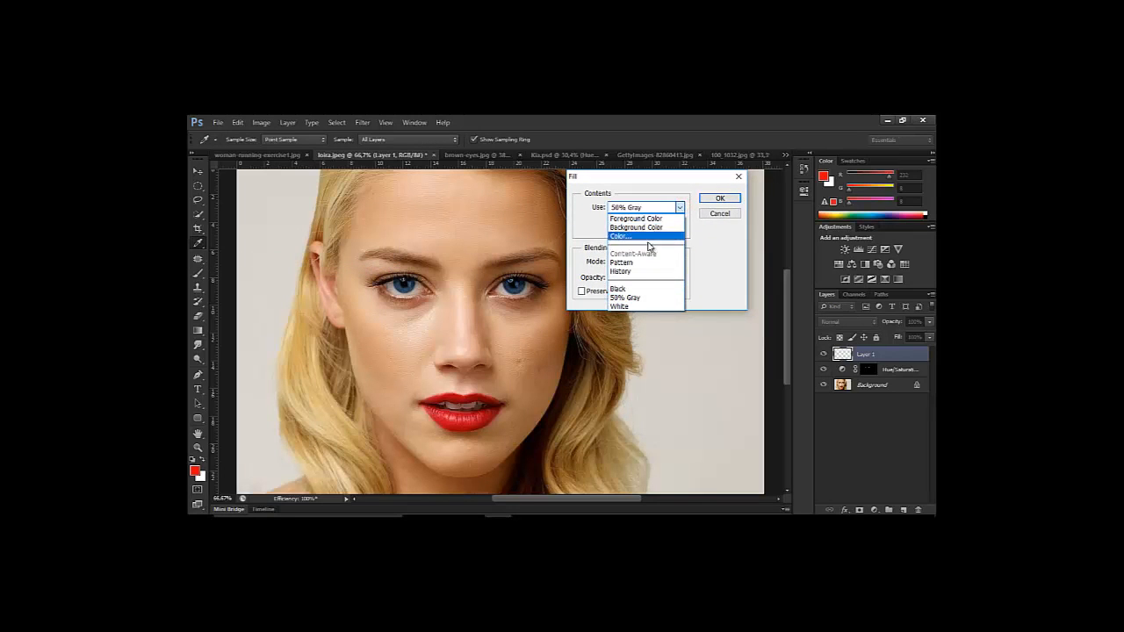
pyautogui.click(635, 299)
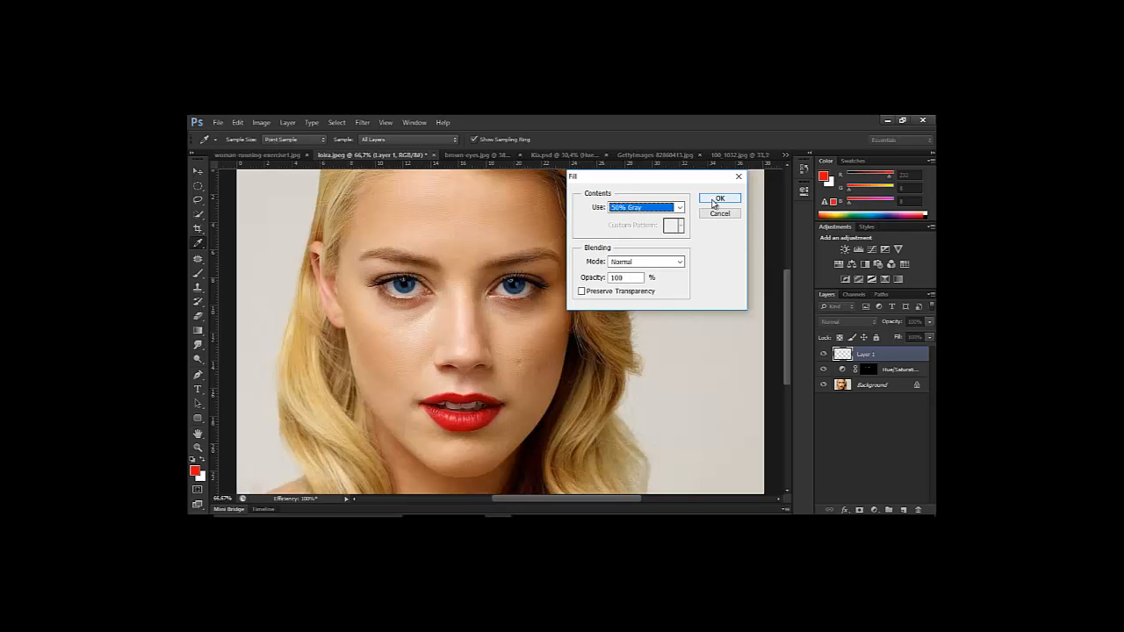
pyautogui.click(714, 200)
pyautogui.press('b')
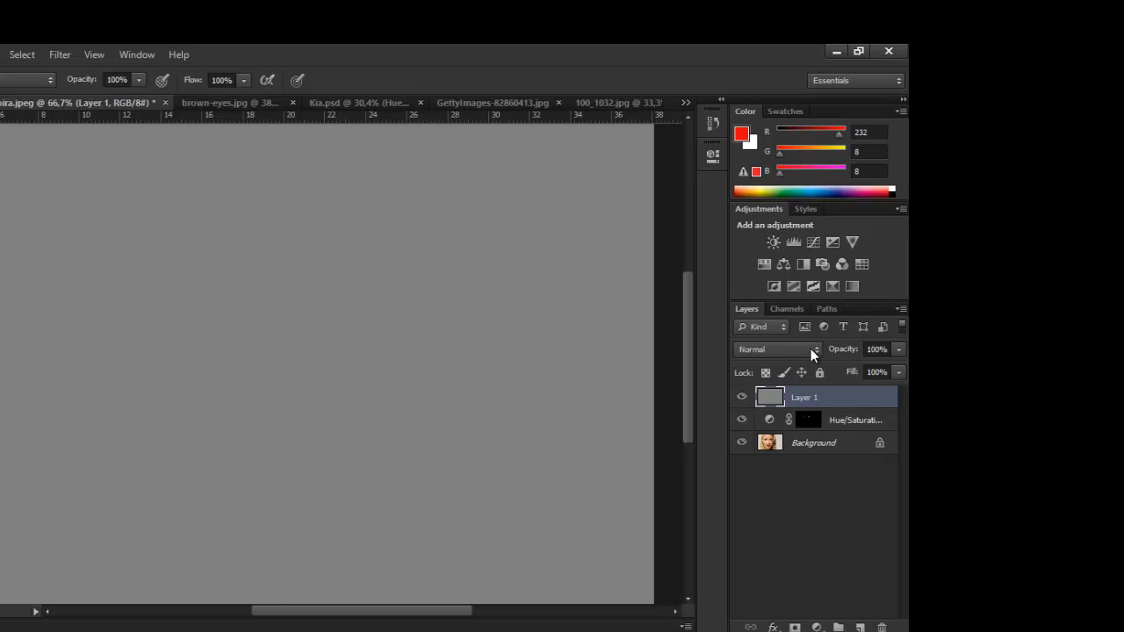
# Set the gray layer's blend mode to Overlay and check it by toggling the layer's visibility.
pyautogui.click(816, 348)
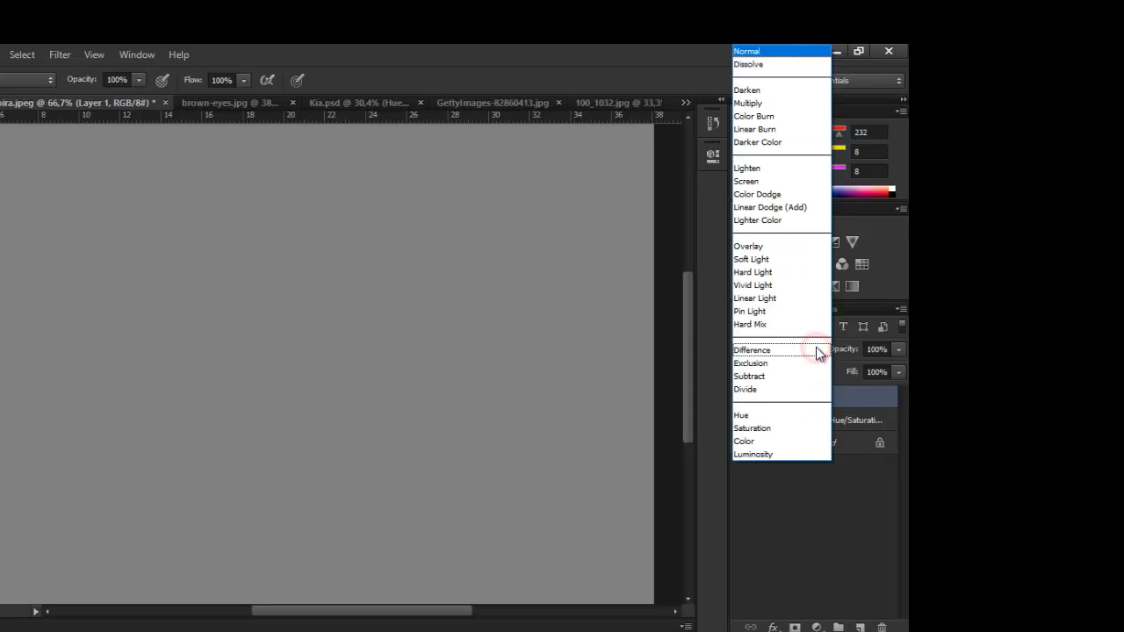
pyautogui.click(796, 246)
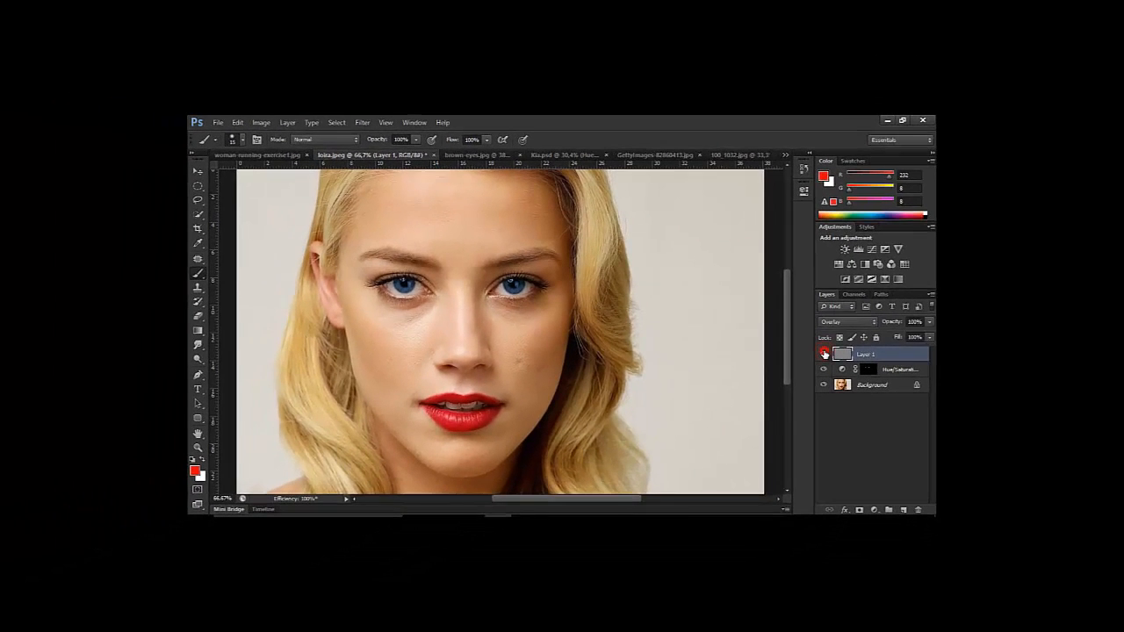
pyautogui.click(742, 397)
pyautogui.click(824, 353)
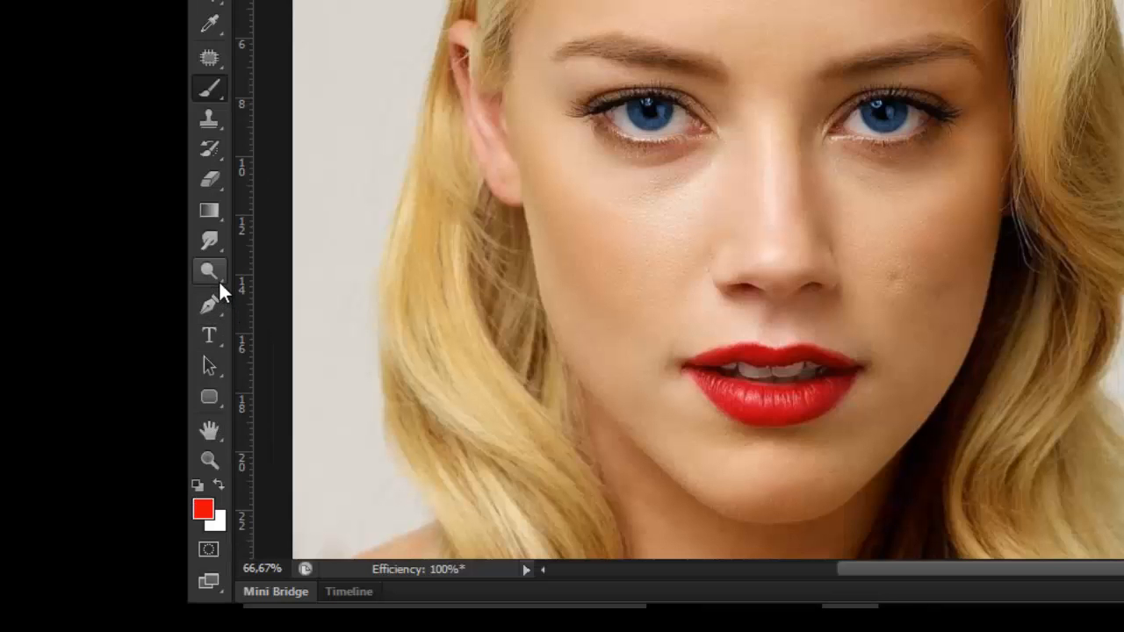
# Set up the Burn tool with the Midtones range and 23% exposure.
pyautogui.click(219, 280)
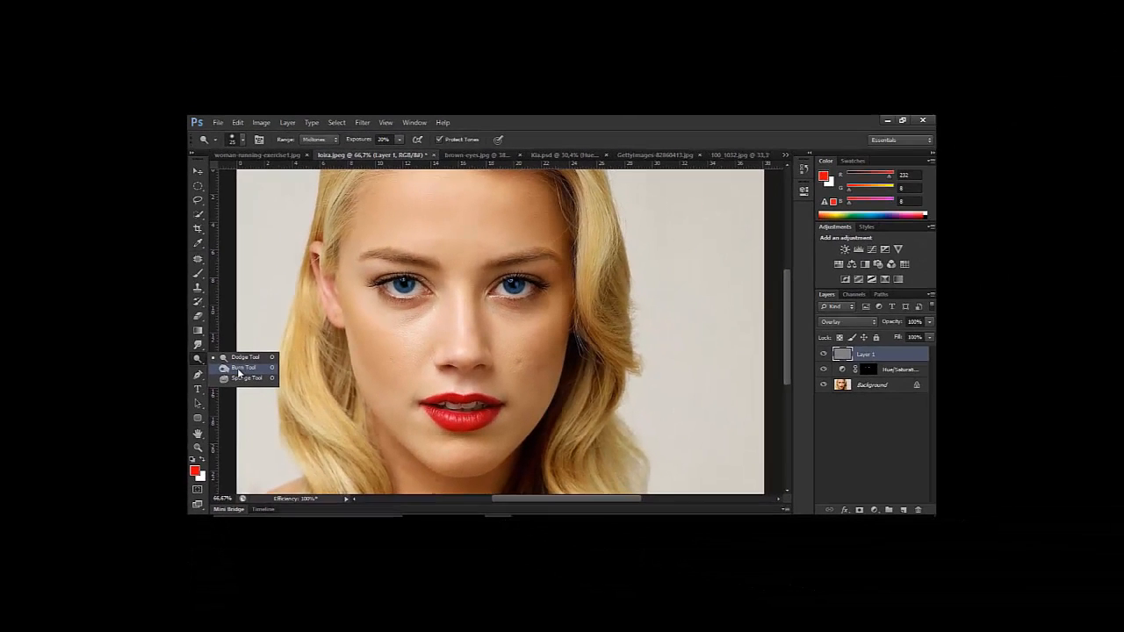
pyautogui.click(238, 370)
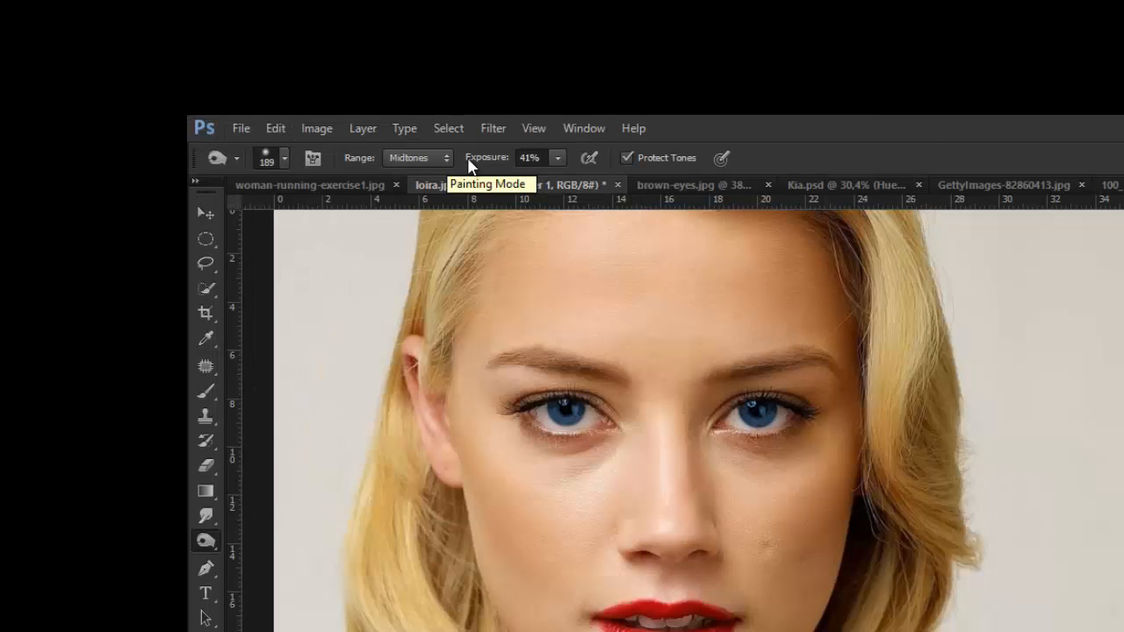
pyautogui.click(558, 158)
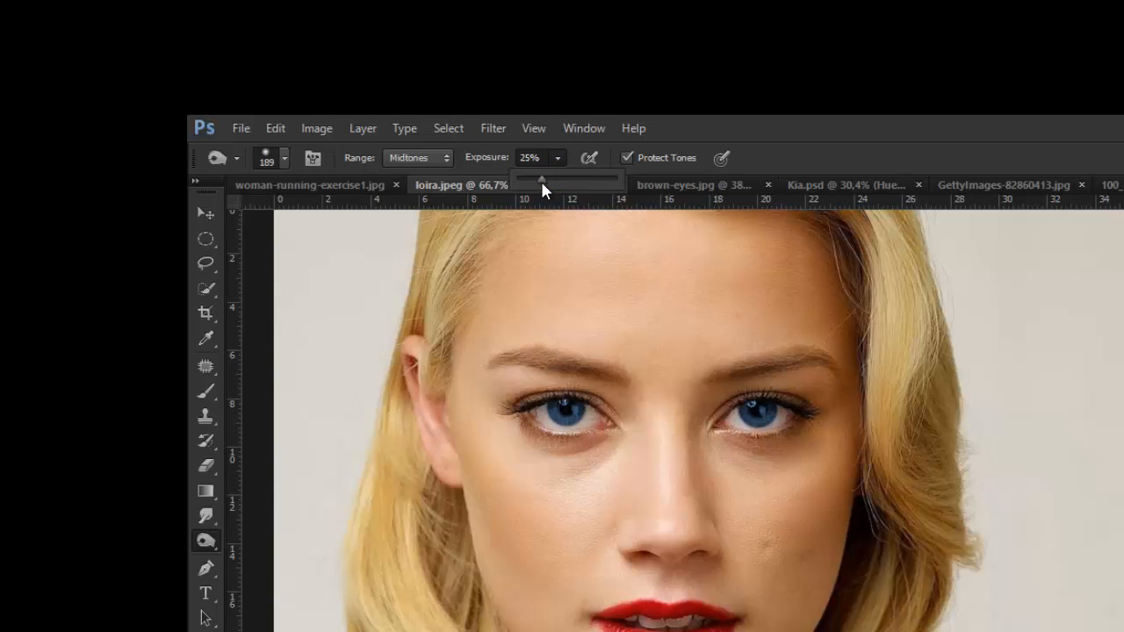
pyautogui.moveTo(541, 180); pyautogui.dragTo(537, 190)
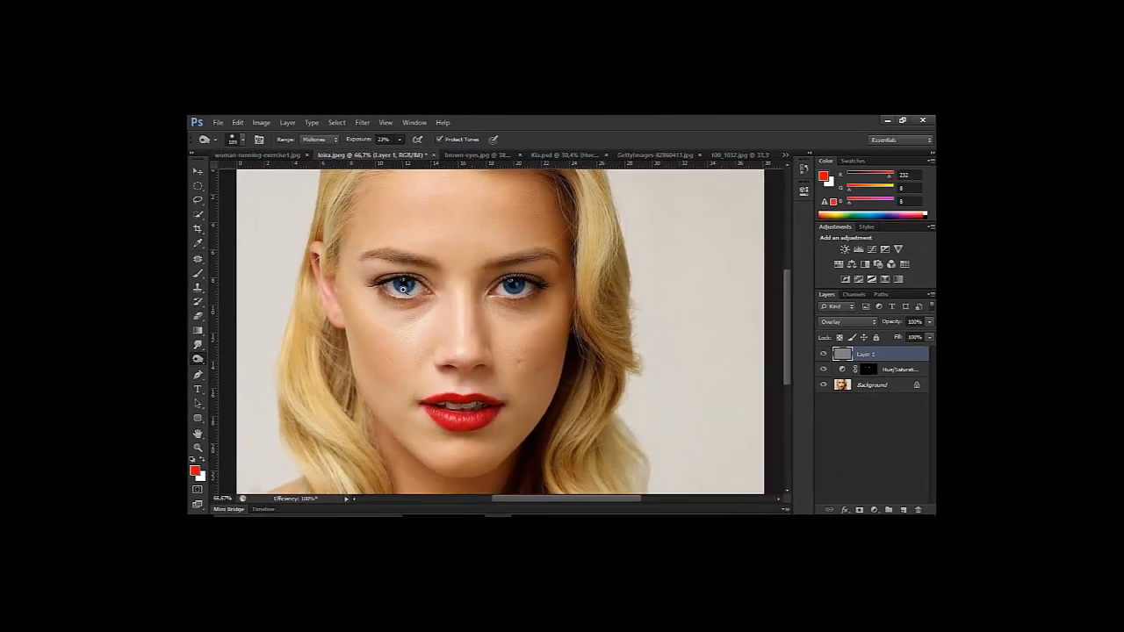
# Burn around the edge of the iris on the image's left with a small brush on the gray Overlay layer.
pyautogui.keyDown('ctrl'); pyautogui.click(445, 333); pyautogui.keyUp('ctrl')
pyautogui.keyDown('ctrl'); pyautogui.click(445, 333); pyautogui.keyUp('ctrl')
pyautogui.keyDown('ctrl'); pyautogui.click(445, 333); pyautogui.keyUp('ctrl')
pyautogui.keyDown('ctrl'); pyautogui.click(446, 333); pyautogui.keyUp('ctrl')
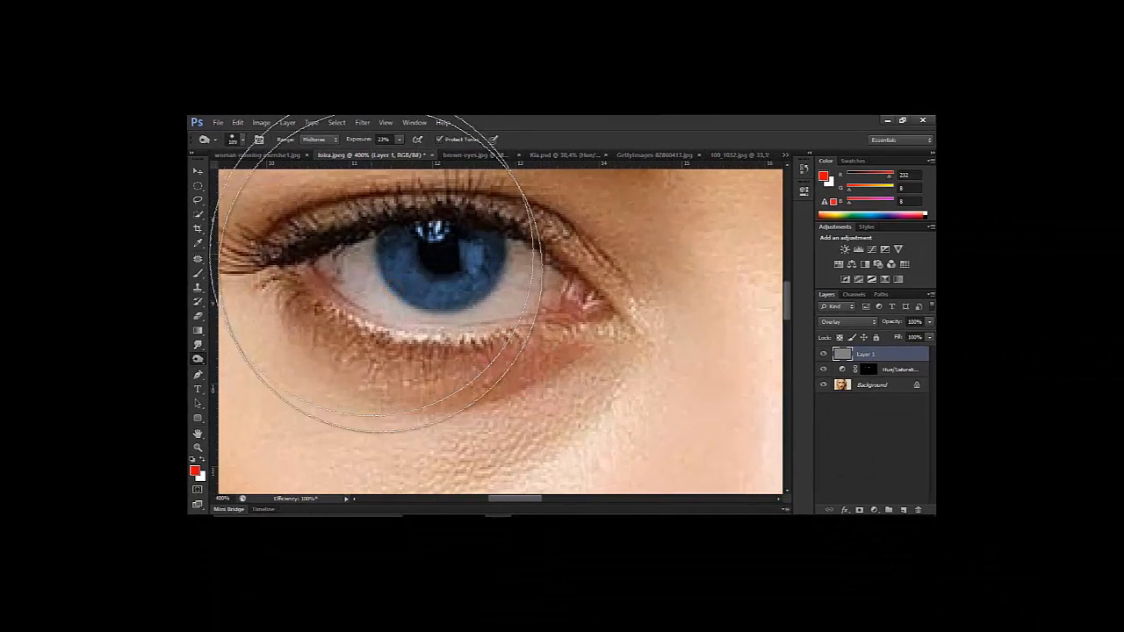
pyautogui.moveTo(530, 277); pyautogui.dragTo(343, 293)
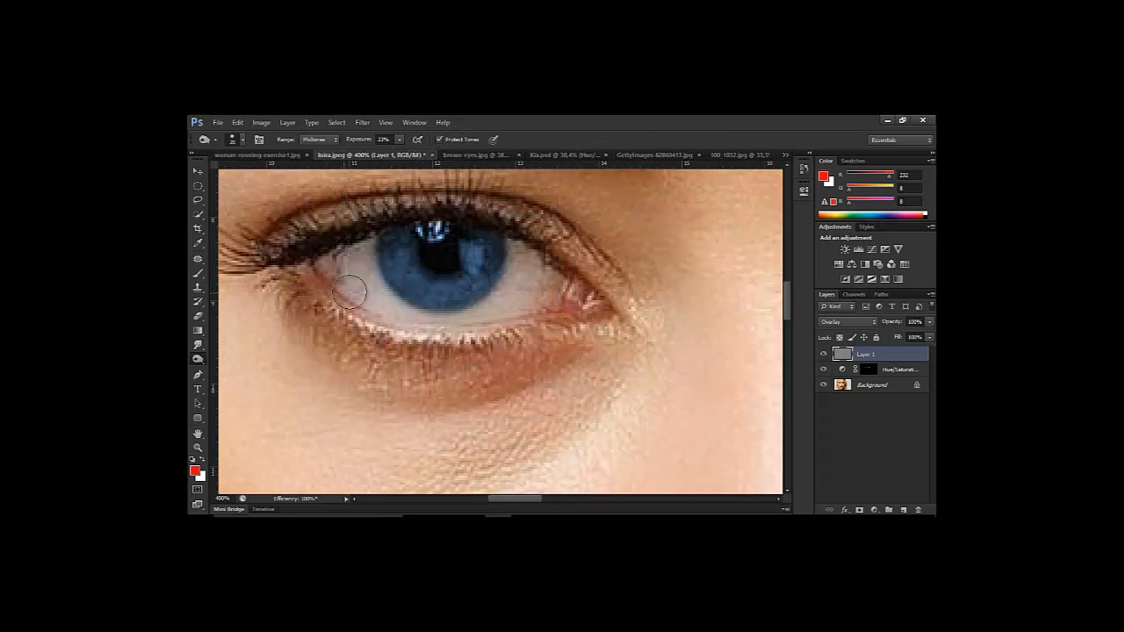
pyautogui.moveTo(392, 252); pyautogui.dragTo(379, 254)
pyautogui.moveTo(406, 304)
pyautogui.mouseDown()
pyautogui.moveTo(479, 296)
pyautogui.moveTo(503, 239)
pyautogui.moveTo(482, 302)
pyautogui.moveTo(444, 311)
pyautogui.moveTo(399, 289)
pyautogui.moveTo(384, 240)
pyautogui.moveTo(379, 256)
pyautogui.mouseUp()
pyautogui.moveTo(392, 287)
pyautogui.mouseDown()
pyautogui.moveTo(416, 305)
pyautogui.moveTo(458, 306)
pyautogui.moveTo(491, 286)
pyautogui.moveTo(514, 238)
pyautogui.mouseUp()
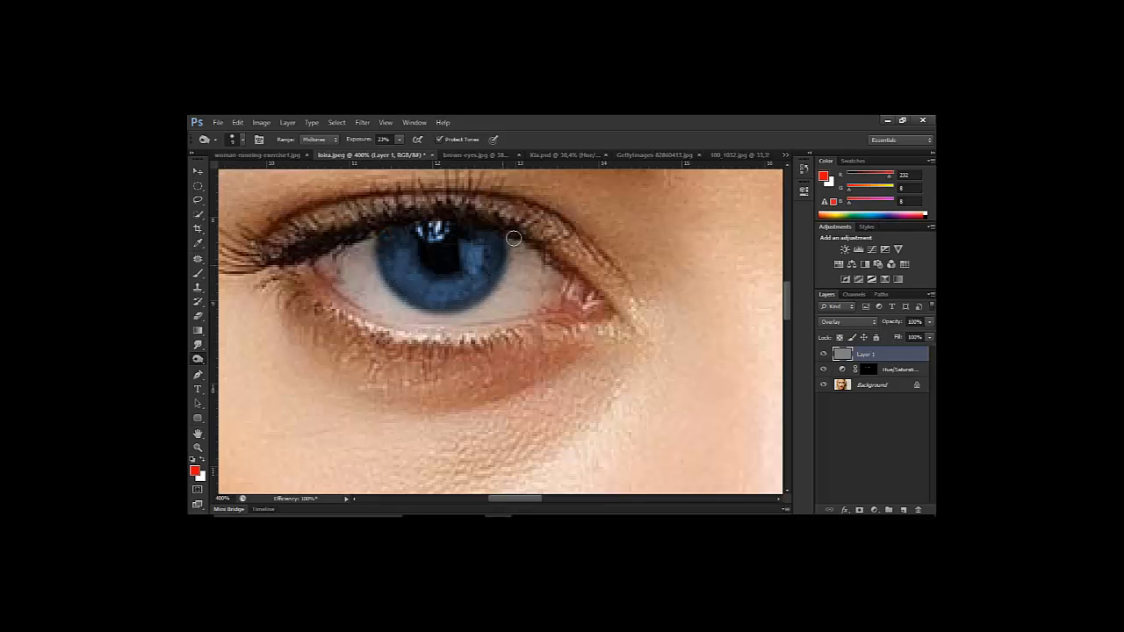
# Burn around the edge of the other iris and compare the result with the gray layer hidden and shown.
pyautogui.keyDown('ctrl'); pyautogui.keyDown('alt'); pyautogui.click(698, 293); pyautogui.keyUp('alt'); pyautogui.keyUp('ctrl')
pyautogui.moveTo(704, 280); pyautogui.dragTo(637, 292)
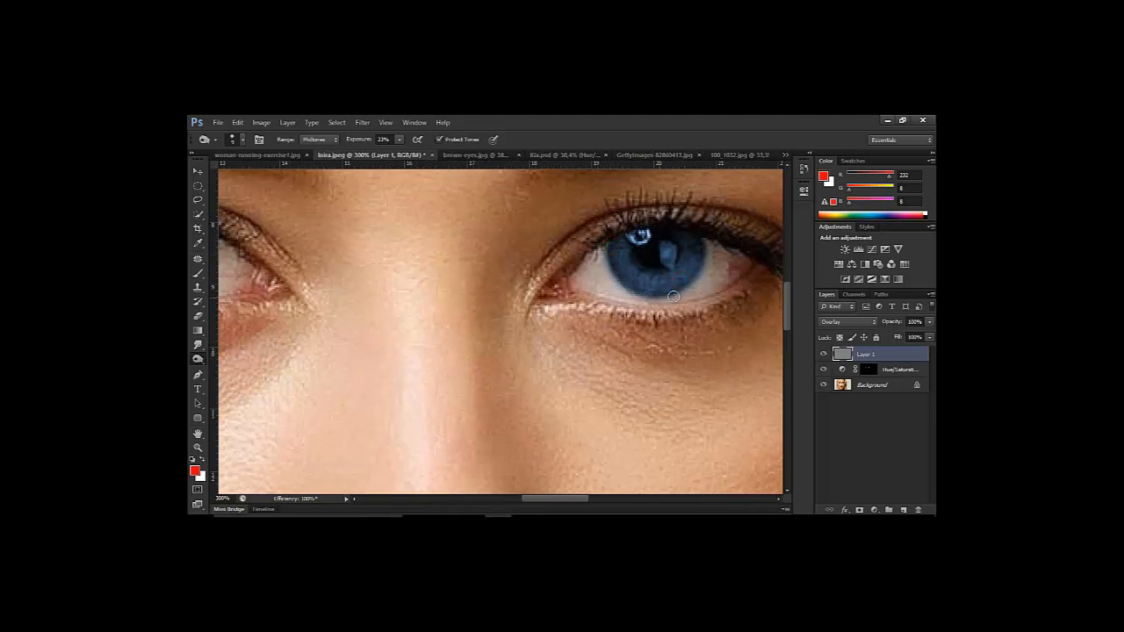
pyautogui.moveTo(702, 240)
pyautogui.mouseDown()
pyautogui.moveTo(690, 285)
pyautogui.moveTo(648, 294)
pyautogui.moveTo(619, 274)
pyautogui.moveTo(612, 247)
pyautogui.mouseUp()
pyautogui.keyDown('alt'); pyautogui.click(602, 284); pyautogui.keyUp('alt')
pyautogui.keyDown('alt'); pyautogui.click(602, 285); pyautogui.keyUp('alt')
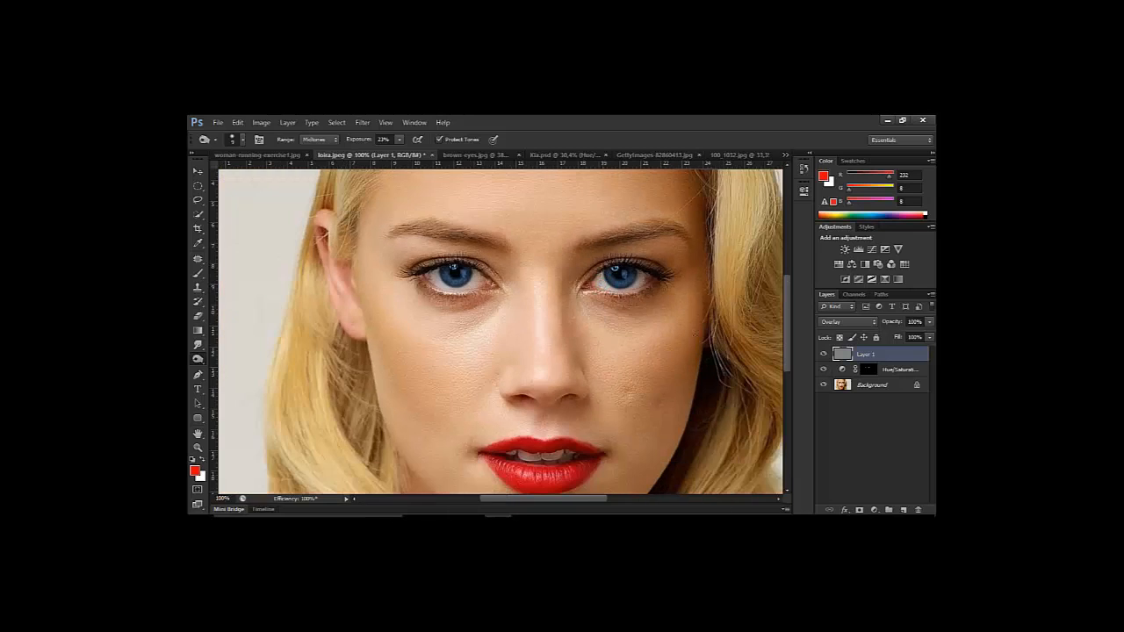
pyautogui.click(824, 354)
pyautogui.click(823, 355)
pyautogui.click(823, 354)
pyautogui.click(823, 355)
# Lighten both irises on the gray Overlay layer with a small Dodge brush using the Midtones range and 20% exposure.
pyautogui.moveTo(199, 364); pyautogui.dragTo(230, 356)
pyautogui.scroll(1, 442, 275)
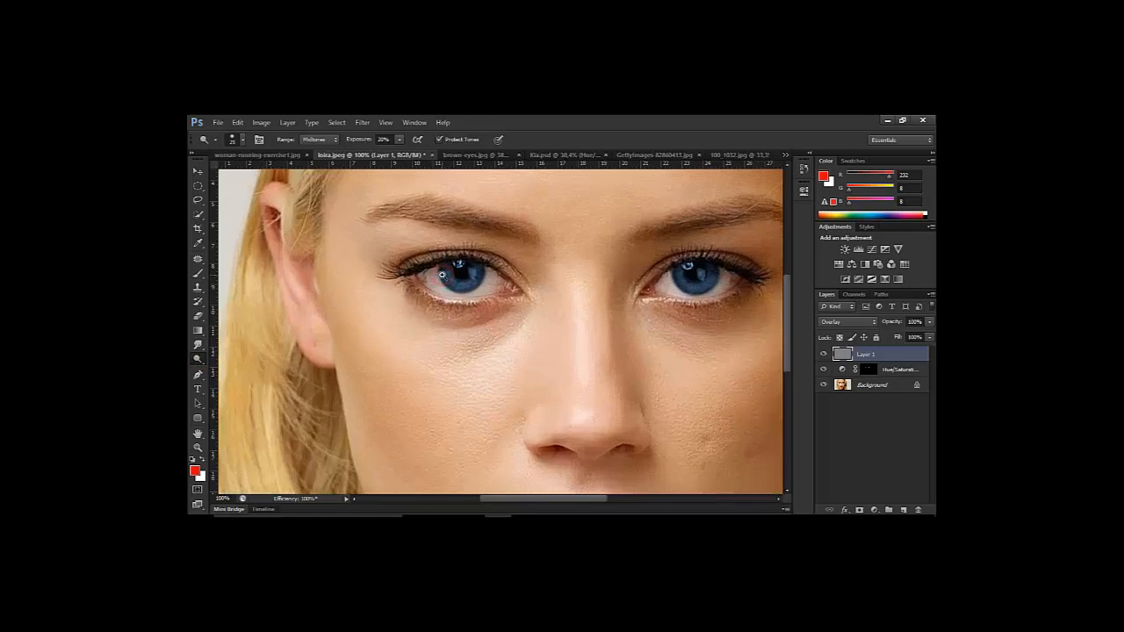
pyautogui.moveTo(447, 271); pyautogui.dragTo(442, 273)
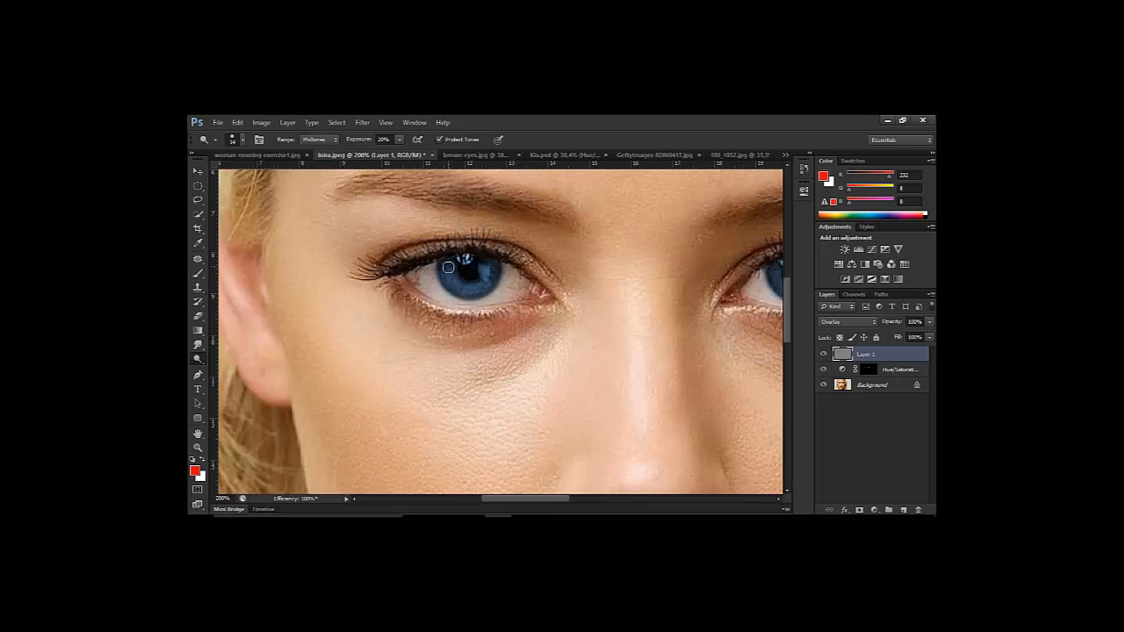
pyautogui.moveTo(448, 270)
pyautogui.mouseDown()
pyautogui.moveTo(460, 288)
pyautogui.moveTo(489, 285)
pyautogui.moveTo(495, 264)
pyautogui.moveTo(467, 291)
pyautogui.moveTo(443, 261)
pyautogui.mouseUp()
pyautogui.moveTo(640, 241); pyautogui.dragTo(437, 243)
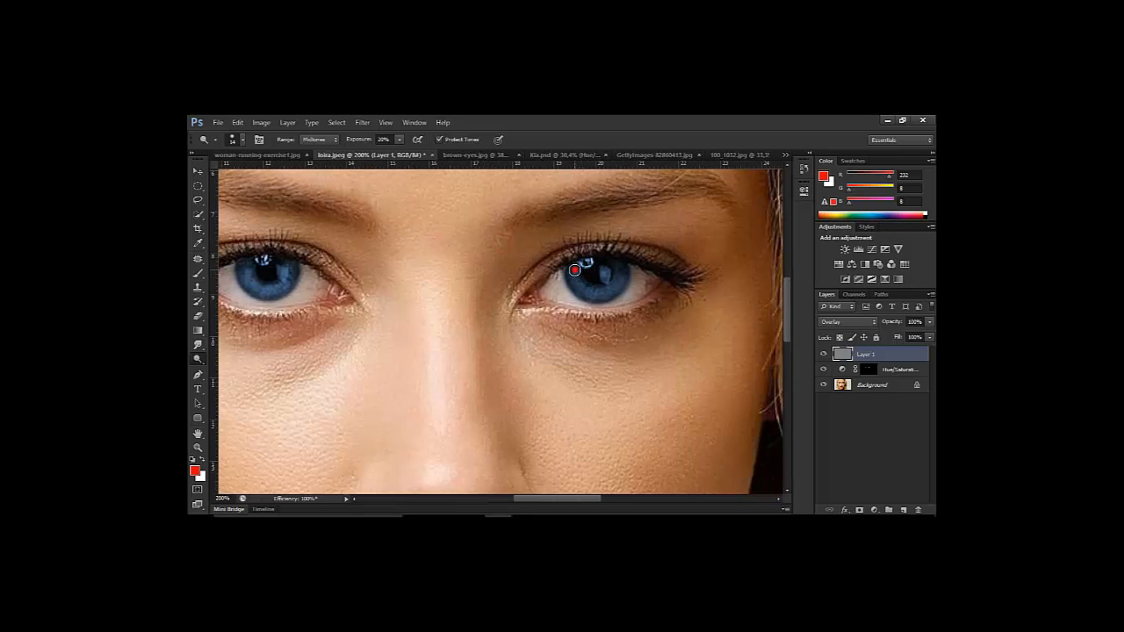
pyautogui.moveTo(575, 270)
pyautogui.mouseDown()
pyautogui.moveTo(585, 289)
pyautogui.moveTo(606, 290)
pyautogui.moveTo(620, 273)
pyautogui.moveTo(594, 295)
pyautogui.moveTo(571, 266)
pyautogui.mouseUp()
# Slightly lower the gray layer's opacity and compare the whole portrait with that layer hidden and shown.
pyautogui.keyDown('alt'); pyautogui.click(482, 362); pyautogui.keyUp('alt')
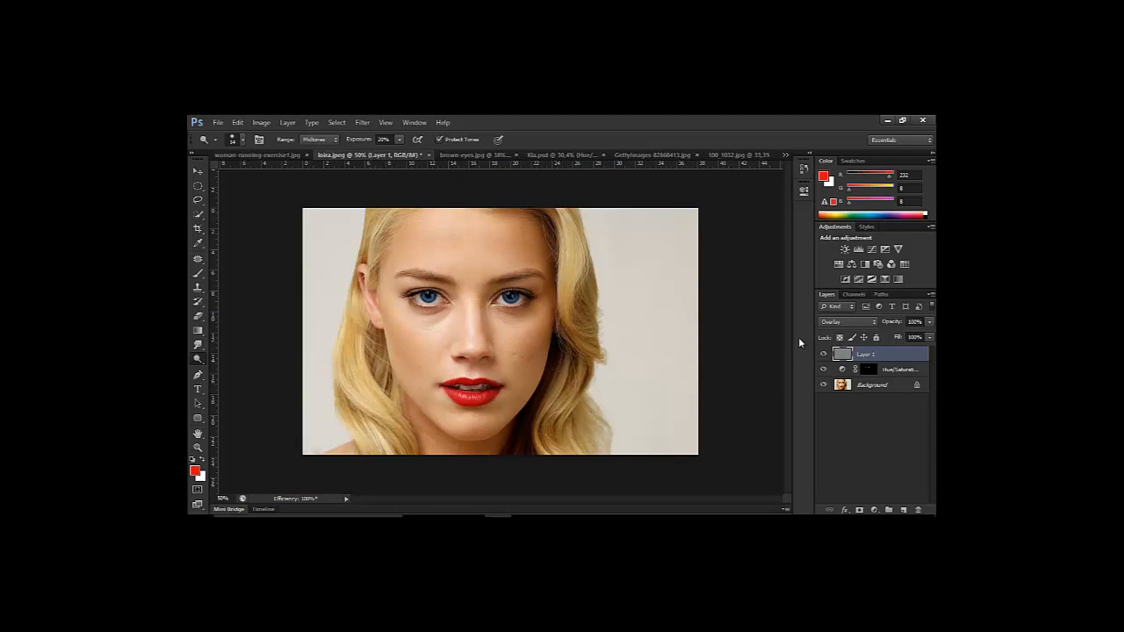
pyautogui.click(823, 354)
pyautogui.click(823, 355)
pyautogui.moveTo(895, 325)
pyautogui.mouseDown()
pyautogui.moveTo(876, 325)
pyautogui.moveTo(885, 327)
pyautogui.mouseUp()
pyautogui.click(823, 355)
pyautogui.click(824, 354)
pyautogui.click(824, 354)
pyautogui.click(823, 355)
# Compare the recolored eyes in brown-eyes.jpg with the original by showing and hiding all layers above the Background.
pyautogui.click(461, 155)
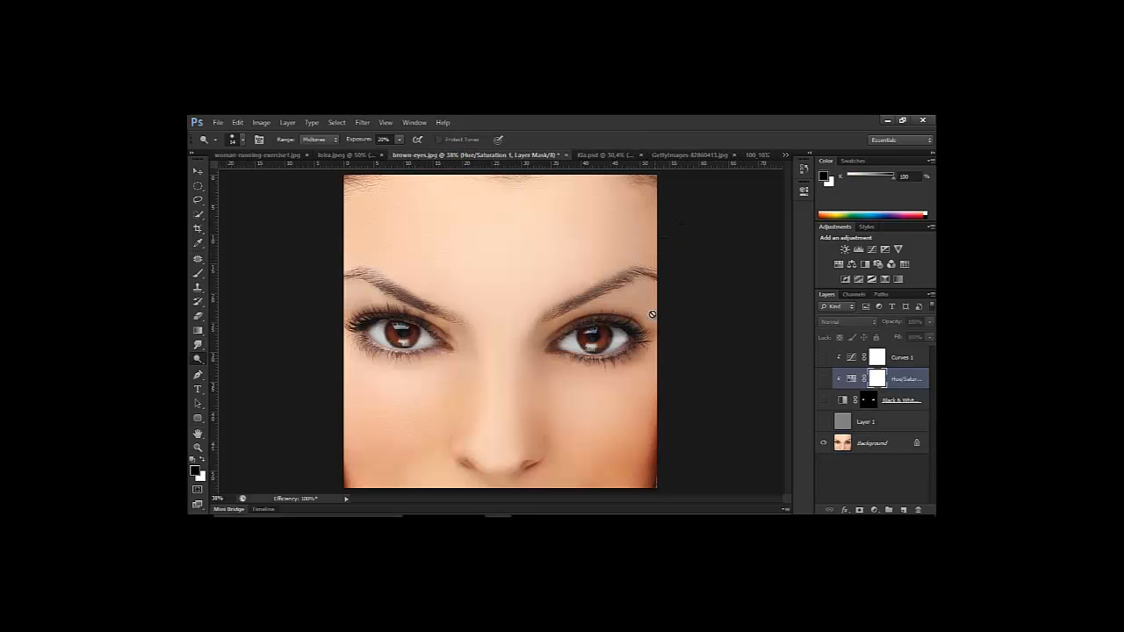
pyautogui.keyDown('alt'); pyautogui.click(824, 445); pyautogui.keyUp('alt')
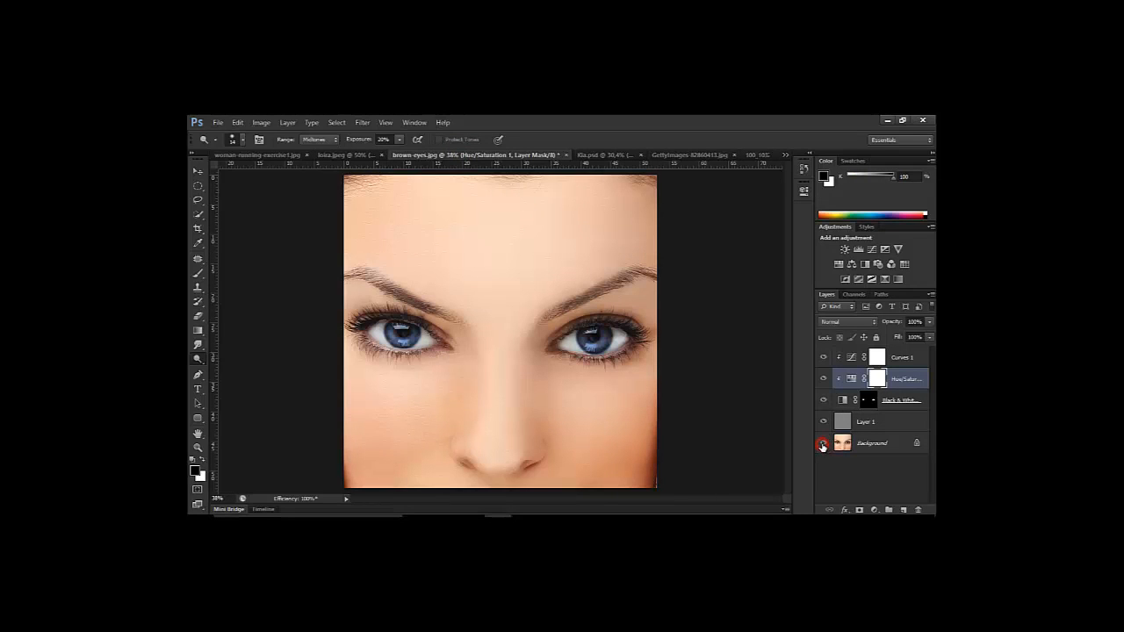
pyautogui.keyDown('alt'); pyautogui.click(822, 446); pyautogui.keyUp('alt')
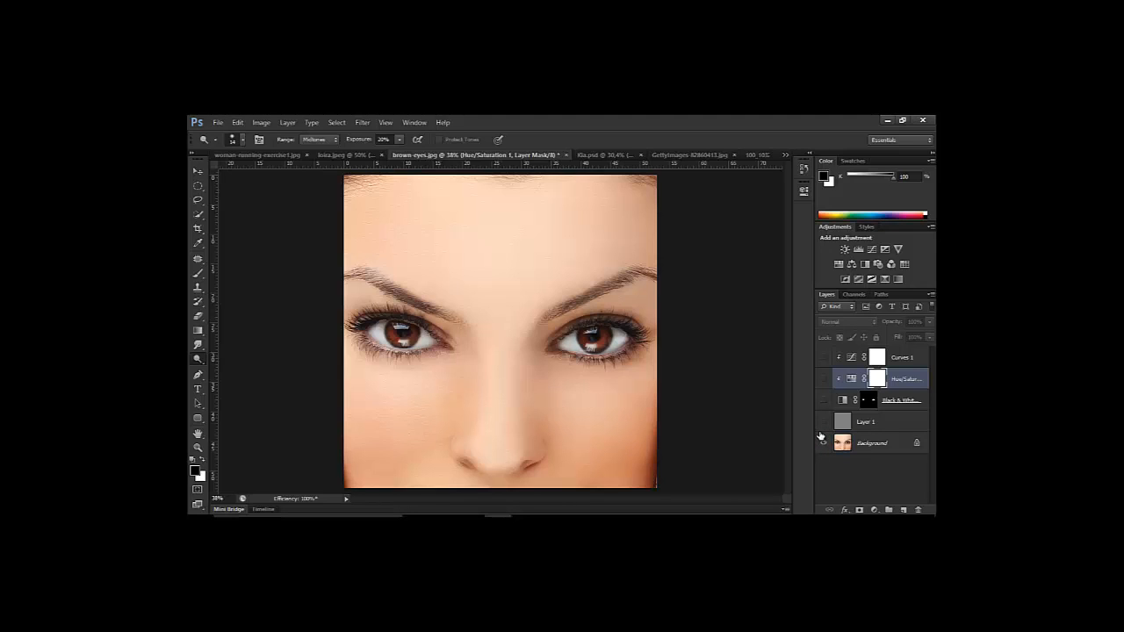
# Delete the Curves, Hue/Saturation and Black & White adjustment layers from 100_1032.jpg, keeping only the Background.
pyautogui.click(754, 156)
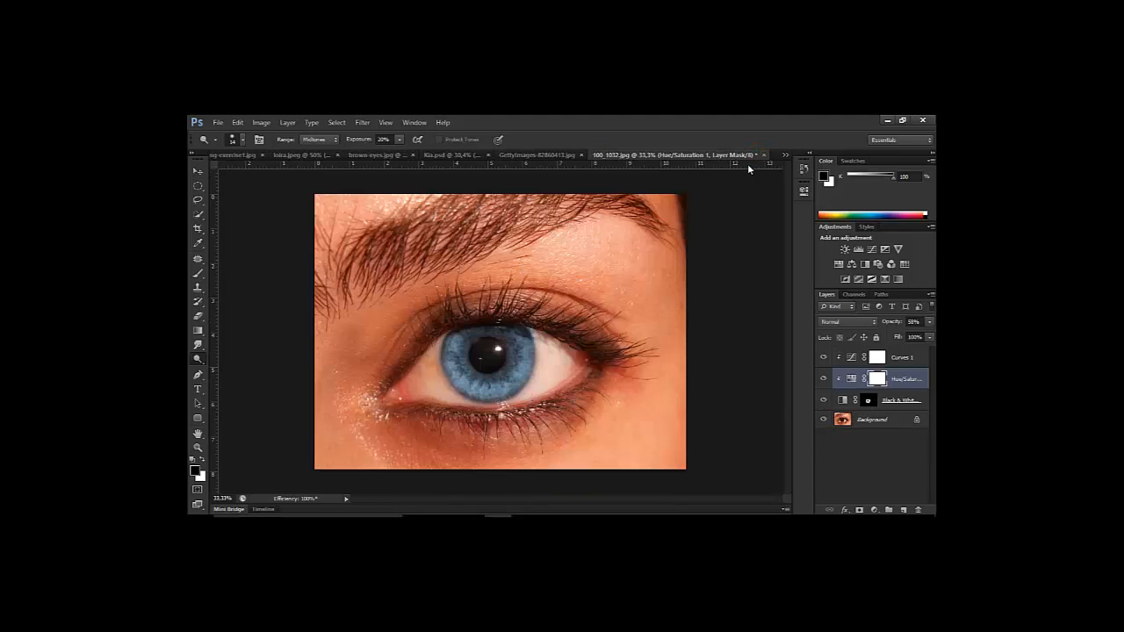
pyautogui.click(906, 399)
pyautogui.doubleClick(903, 358)
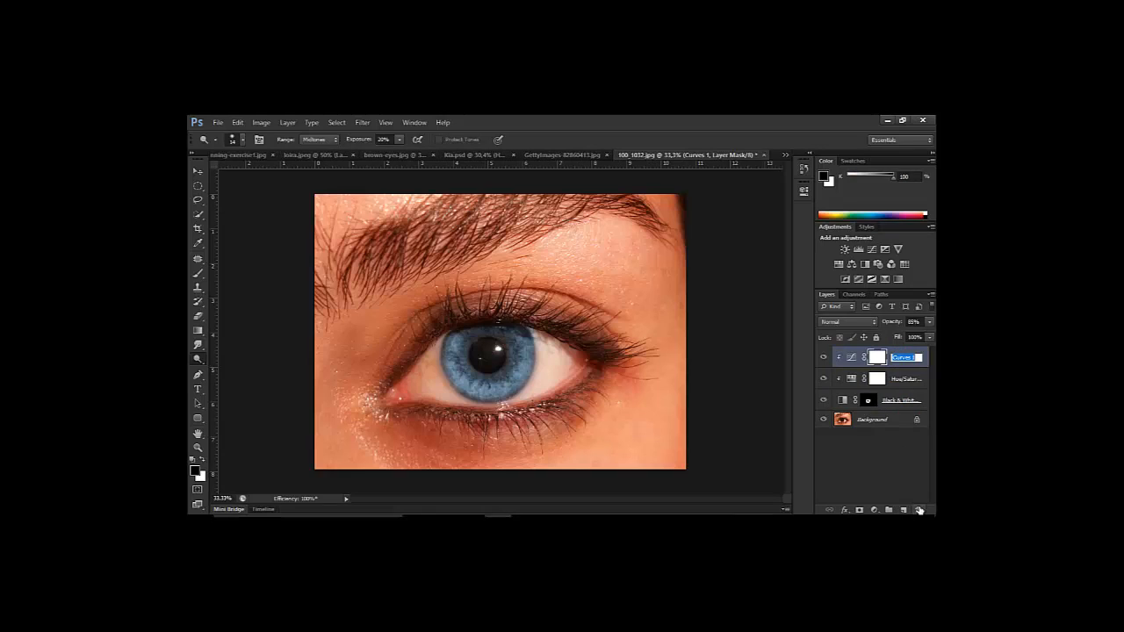
pyautogui.keyDown('shift'); pyautogui.click(912, 379); pyautogui.keyUp('shift')
pyautogui.keyDown('shift'); pyautogui.click(912, 399); pyautogui.keyUp('shift')
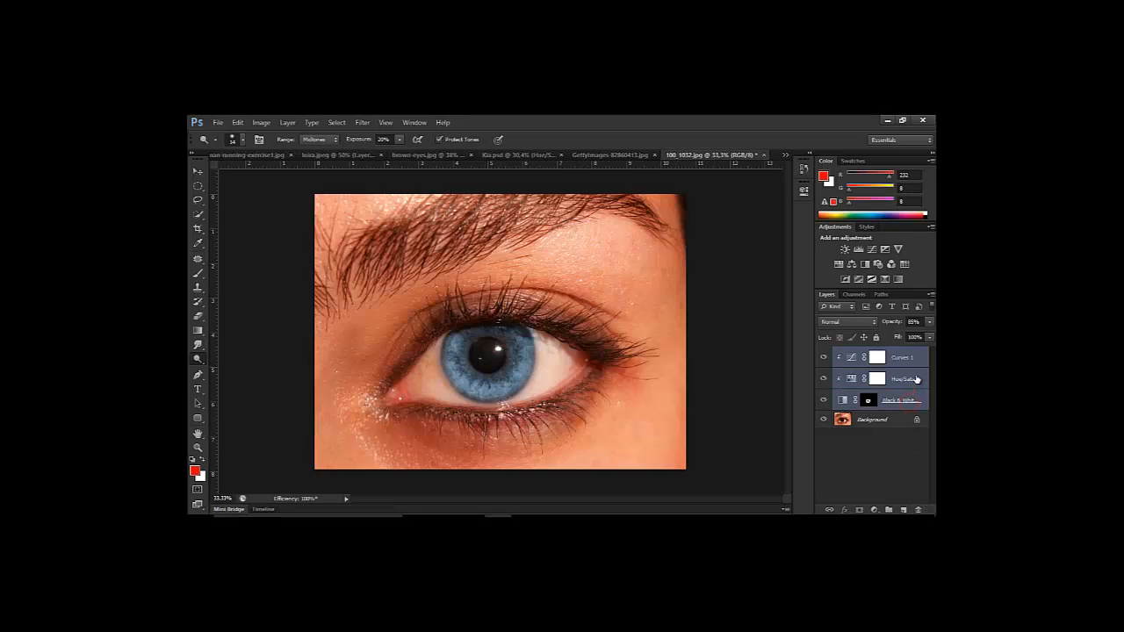
pyautogui.moveTo(918, 379); pyautogui.dragTo(919, 510)
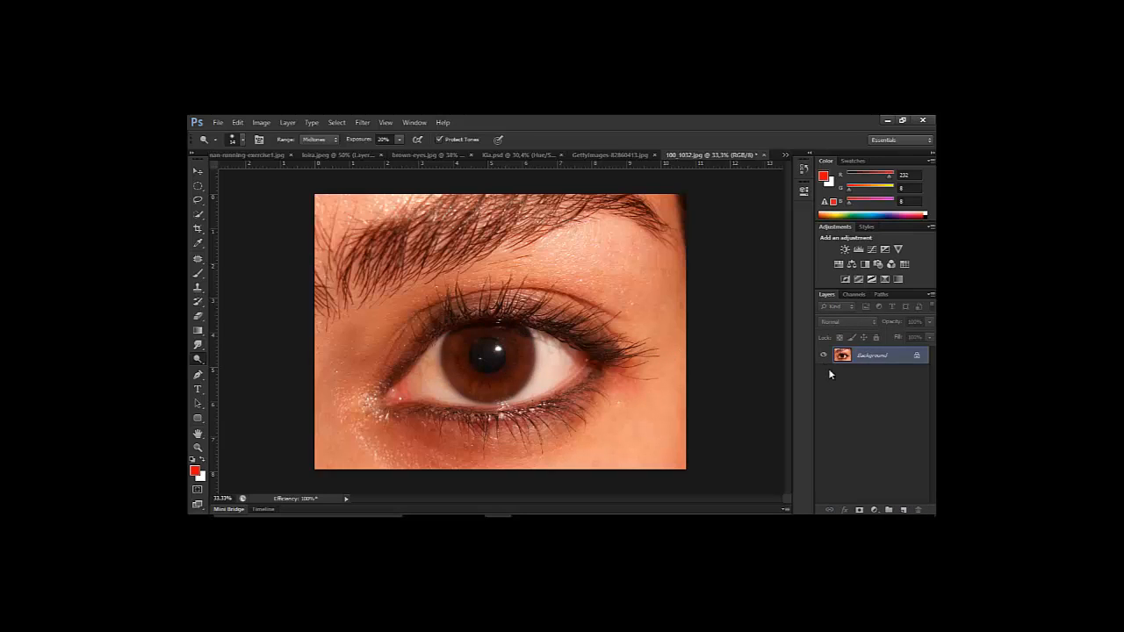
# Select the brown iris with a 2 px feathered elliptical marquee and add a Hue/Saturation adjustment layer to it.
pyautogui.click(196, 187)
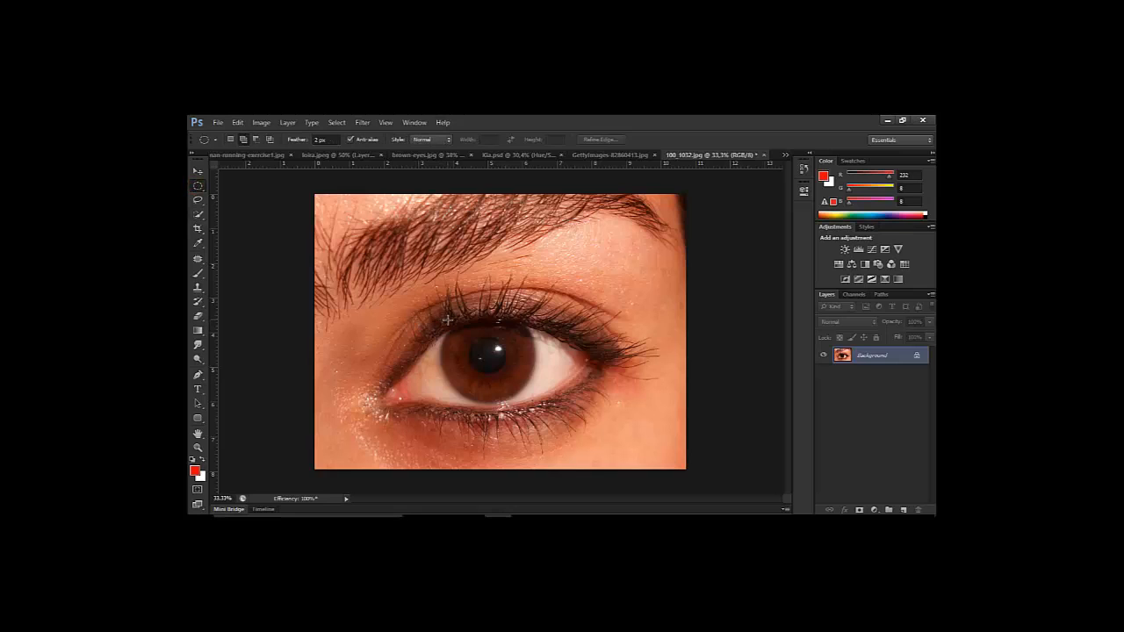
pyautogui.moveTo(446, 320); pyautogui.dragTo(533, 400)
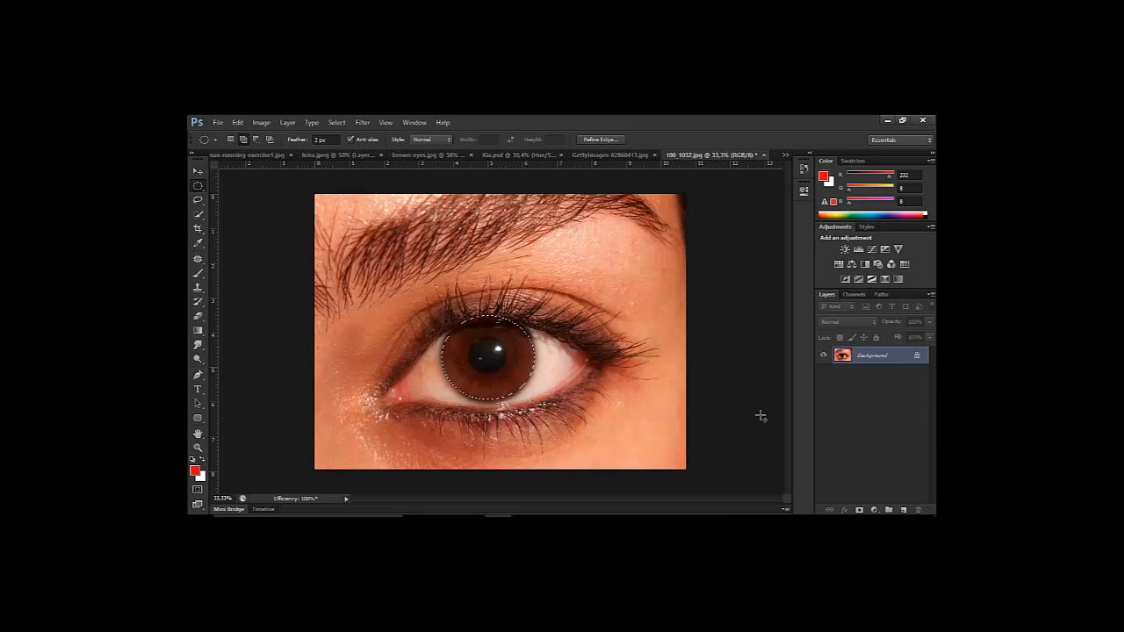
pyautogui.click(875, 511)
pyautogui.click(874, 376)
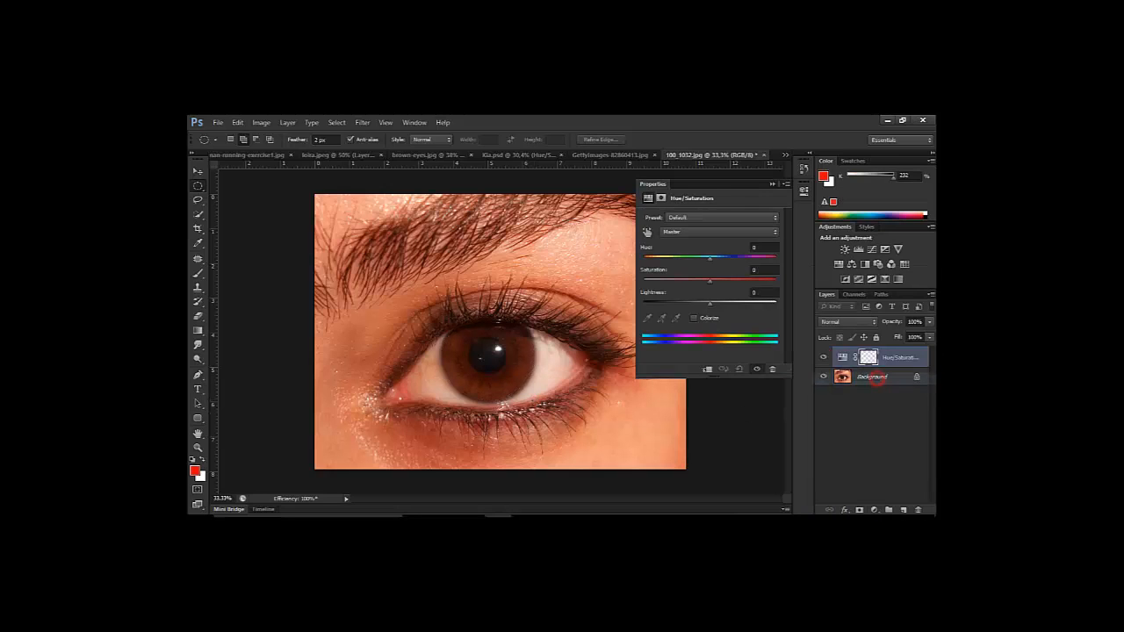
# Colorize the iris green with hue 153, saturation 42 and lightness -14, and feather the adjustment's layer mask.
pyautogui.click(695, 318)
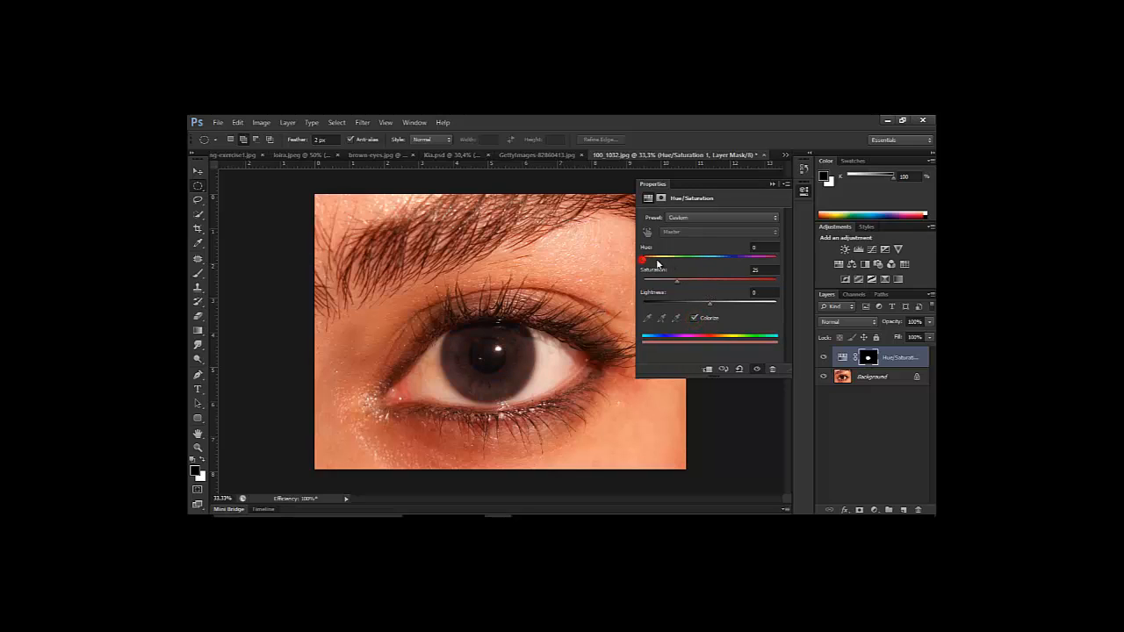
pyautogui.moveTo(645, 259); pyautogui.dragTo(700, 306)
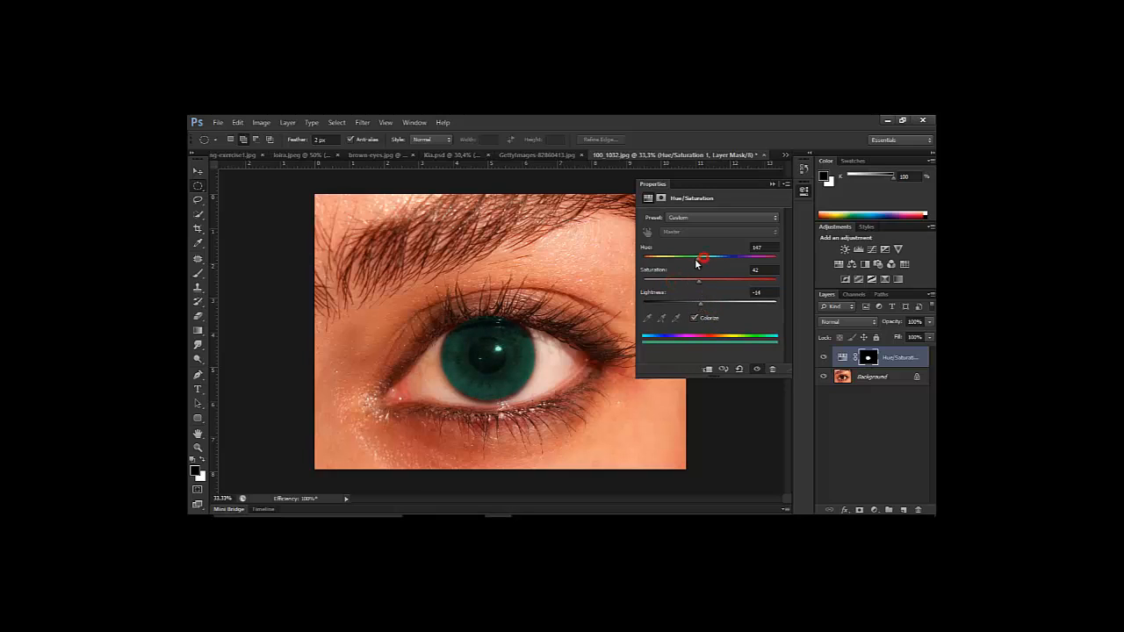
pyautogui.moveTo(703, 262); pyautogui.dragTo(700, 261)
pyautogui.click(661, 199)
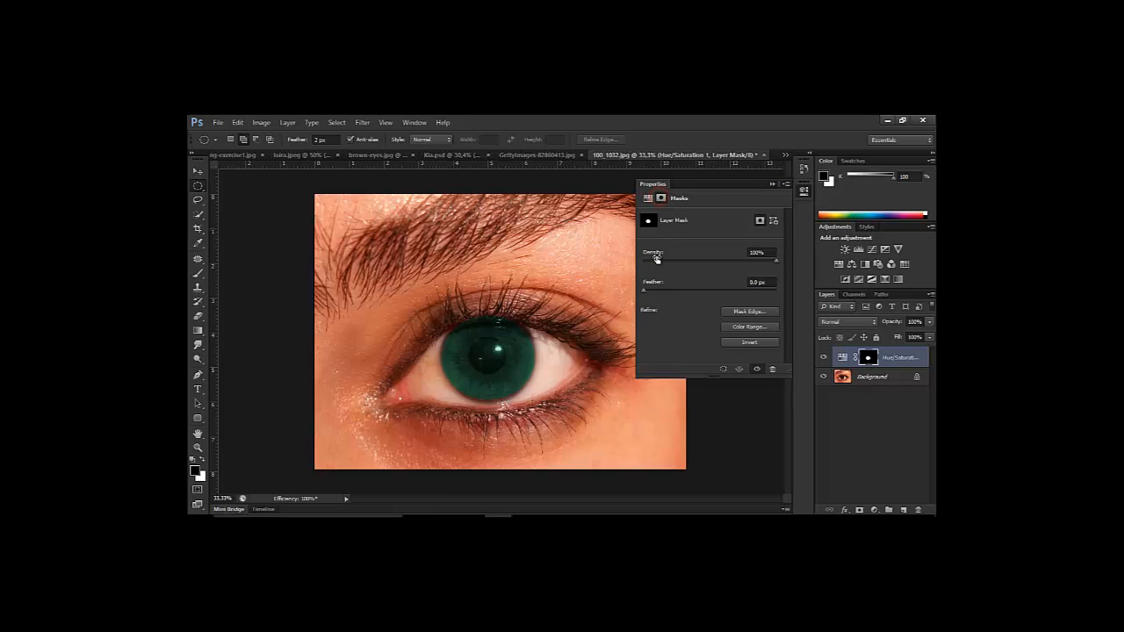
pyautogui.moveTo(644, 290); pyautogui.dragTo(698, 289)
pyautogui.click(648, 198)
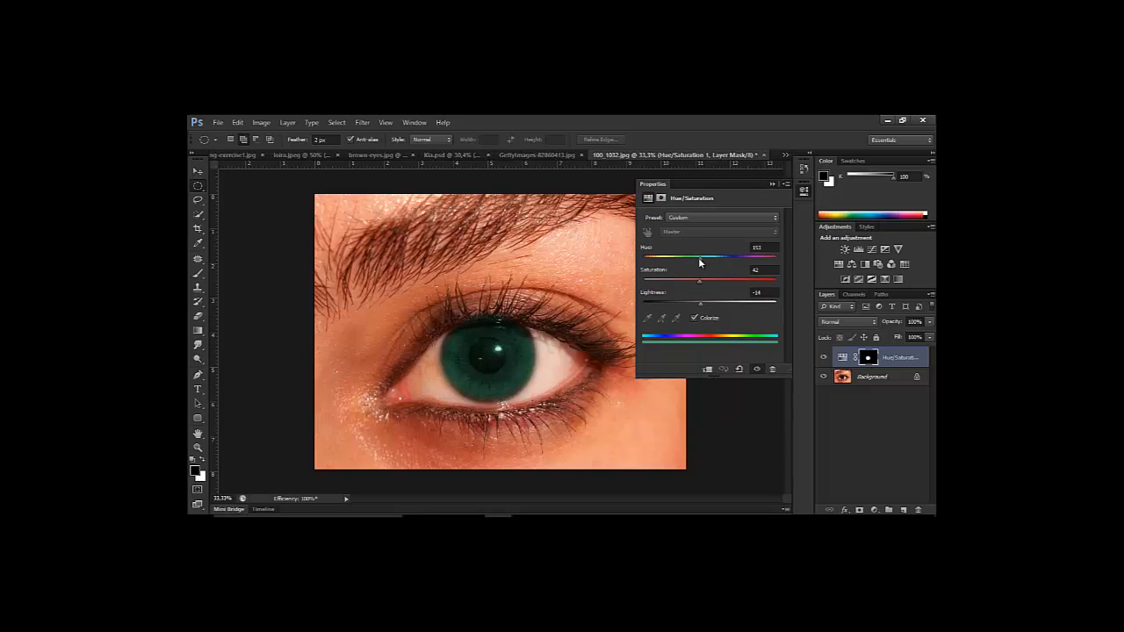
# Try hue 152 and lightness +1 on the colorized iris, and delete the Hue/Saturation layer.
pyautogui.moveTo(698, 260); pyautogui.dragTo(700, 261)
pyautogui.moveTo(662, 294); pyautogui.dragTo(674, 292)
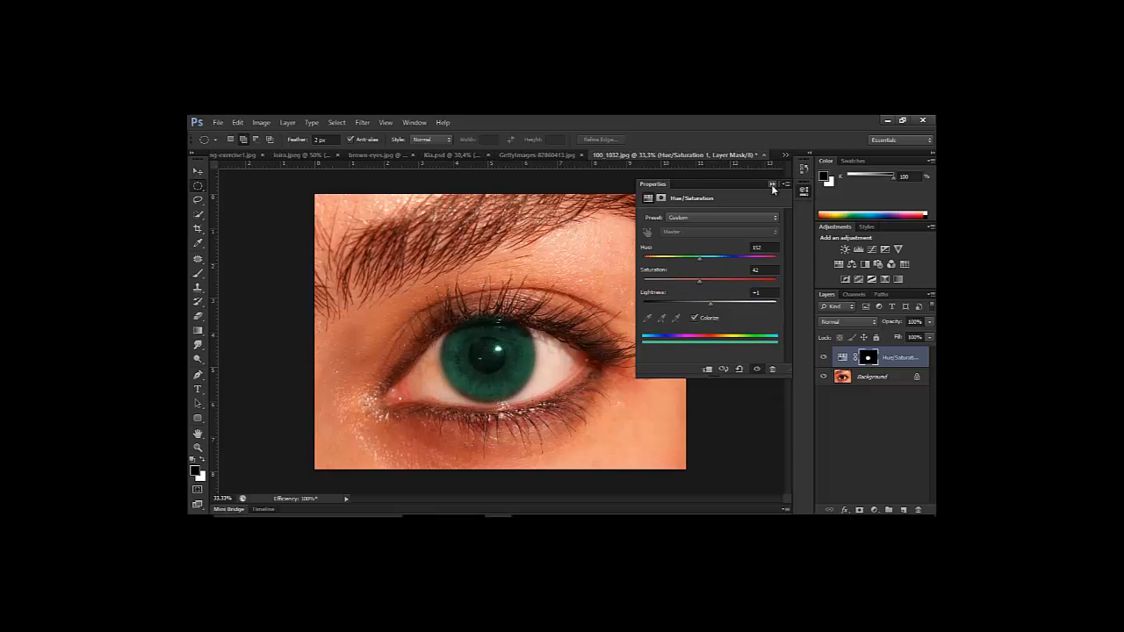
pyautogui.click(772, 186)
pyautogui.moveTo(913, 359); pyautogui.dragTo(918, 508)
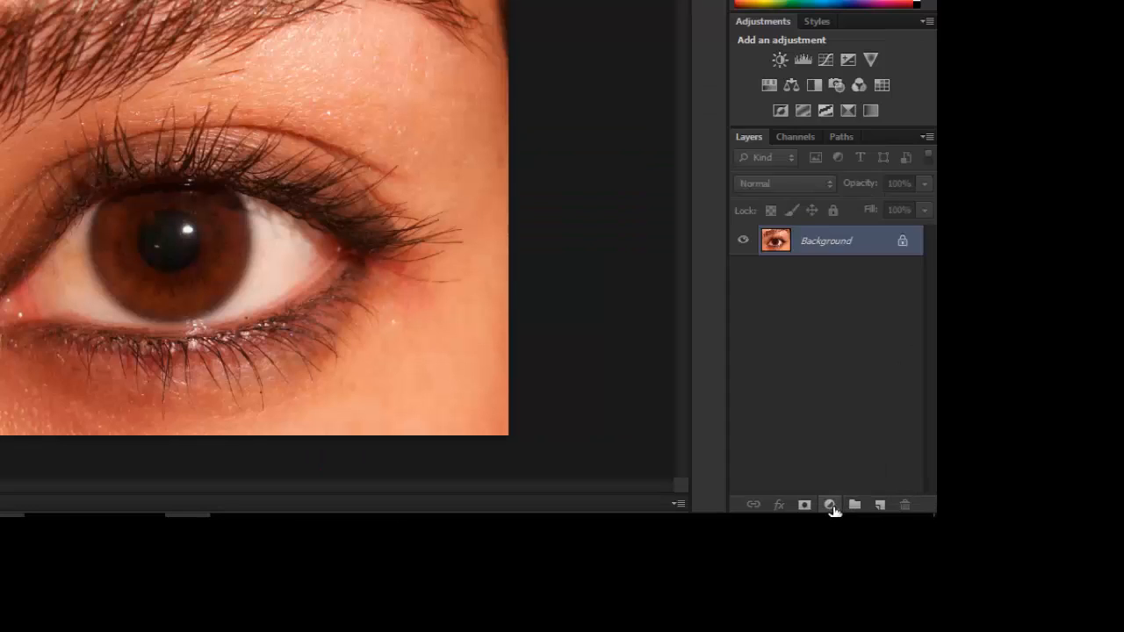
# Add a Black & White adjustment layer above the Background and apply the Green Filter preset.
pyautogui.click(876, 507)
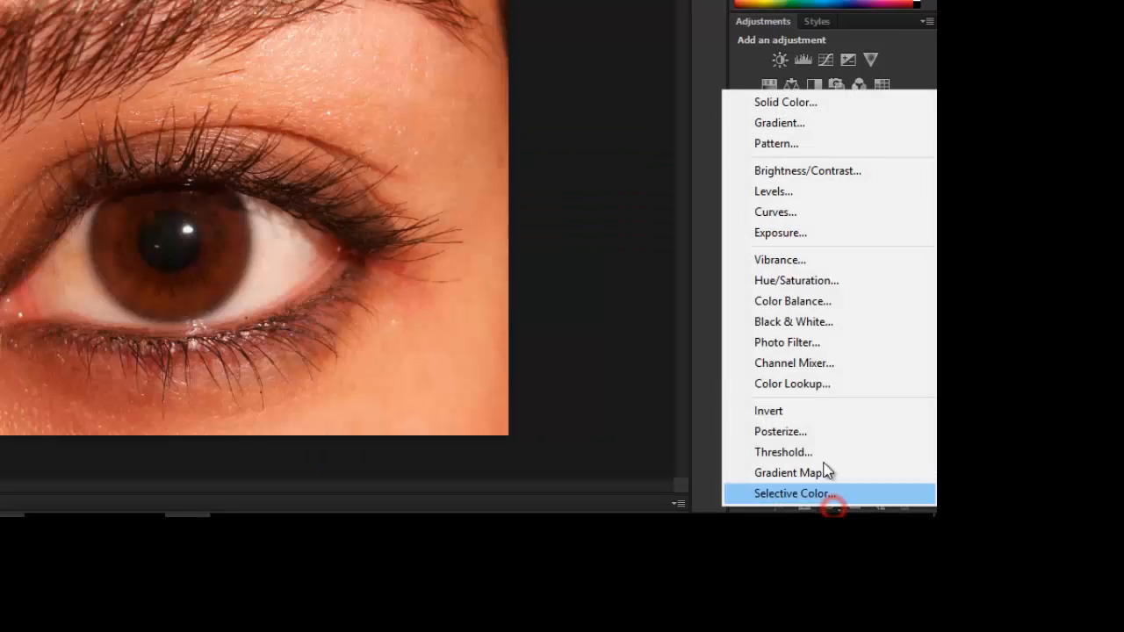
pyautogui.click(798, 323)
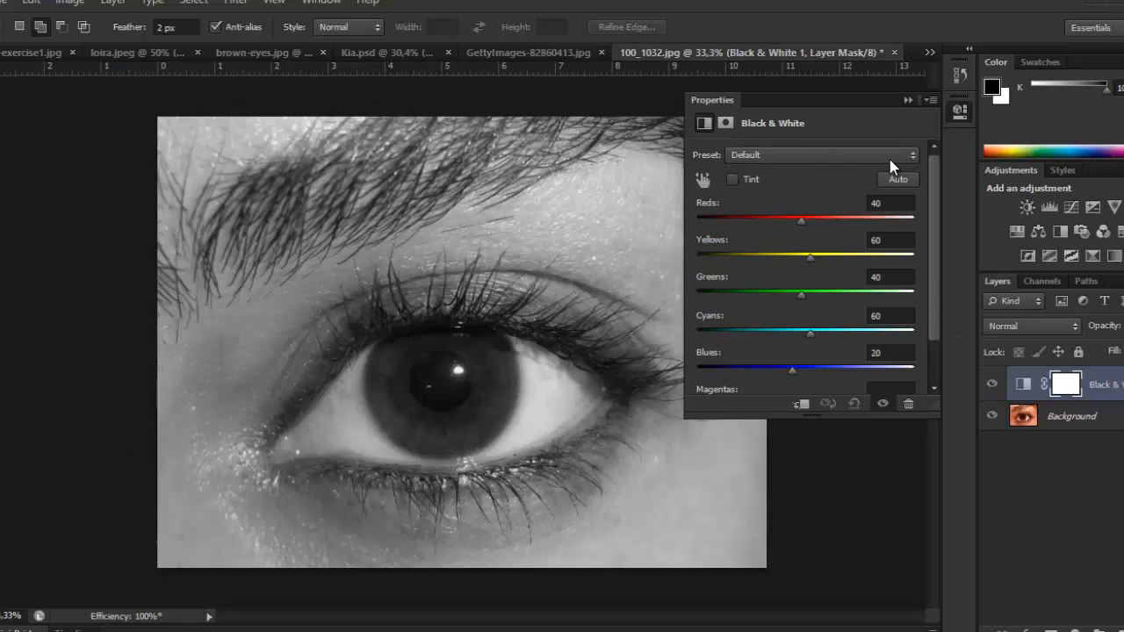
pyautogui.click(911, 155)
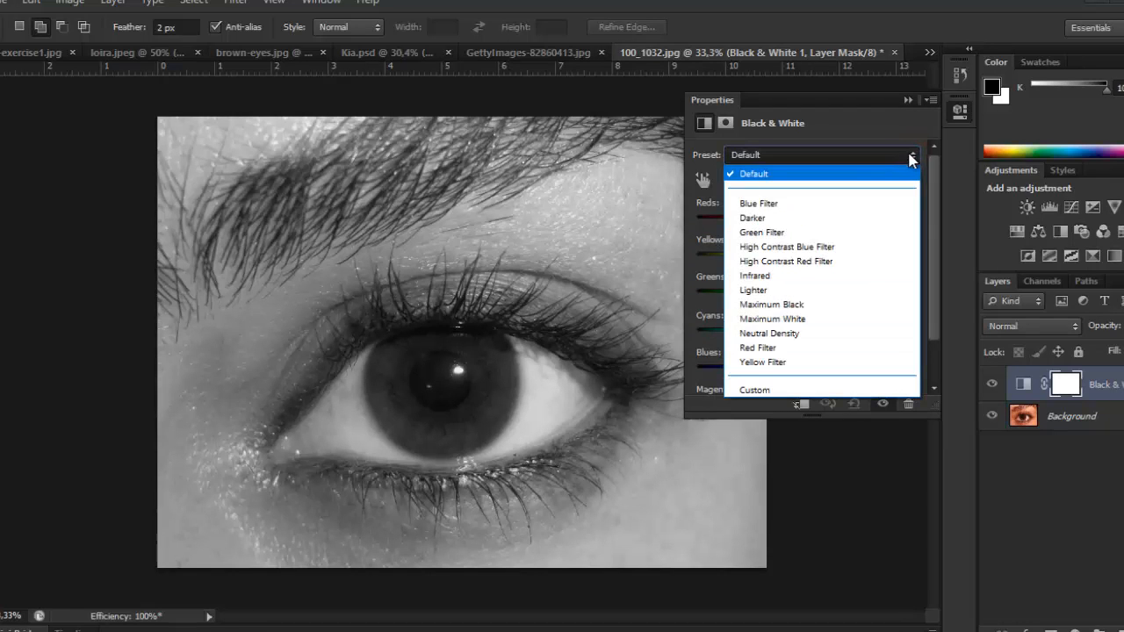
pyautogui.click(766, 233)
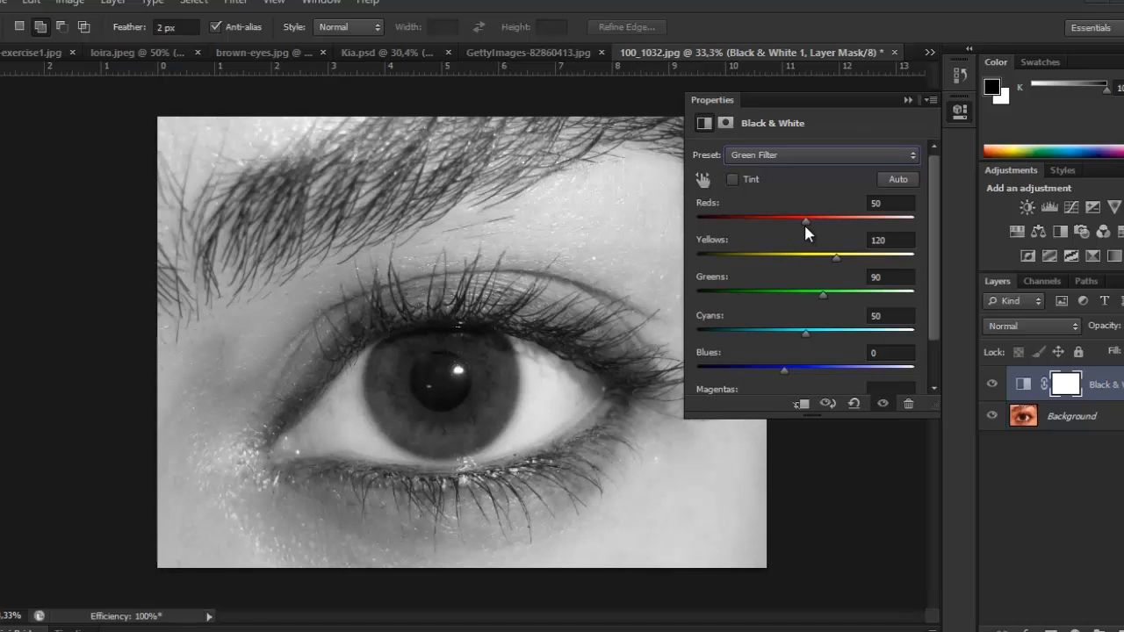
# Brighten the iris in the Black & White adjustment by setting Reds to 139 and Yellows to 193.
pyautogui.moveTo(805, 220); pyautogui.dragTo(867, 255)
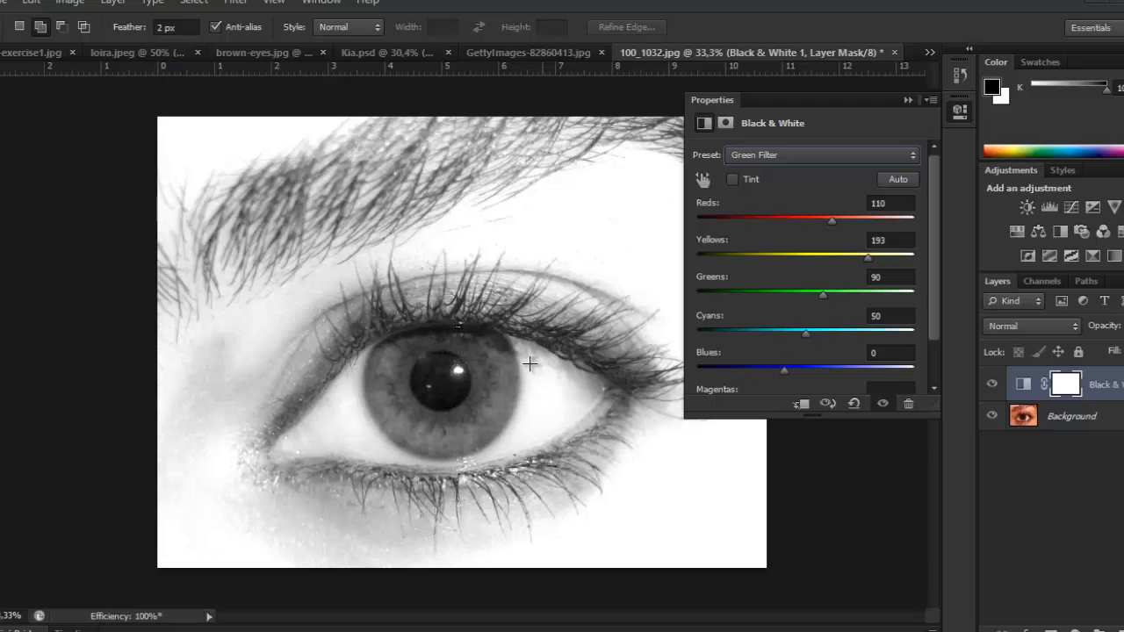
pyautogui.click(702, 179)
pyautogui.moveTo(830, 217); pyautogui.dragTo(845, 220)
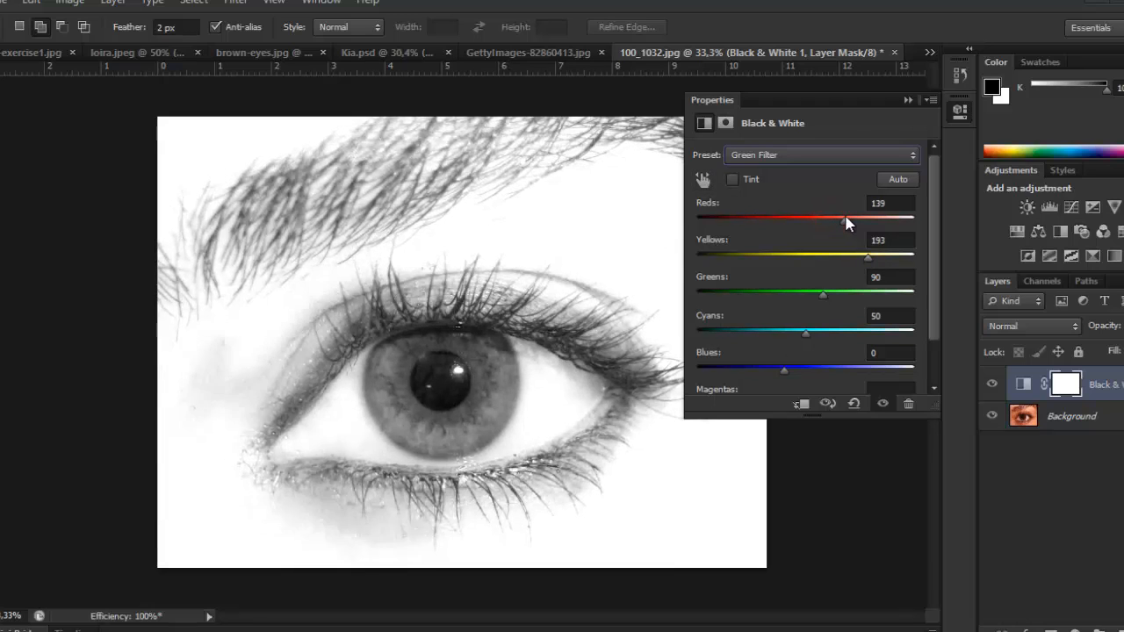
pyautogui.click(909, 99)
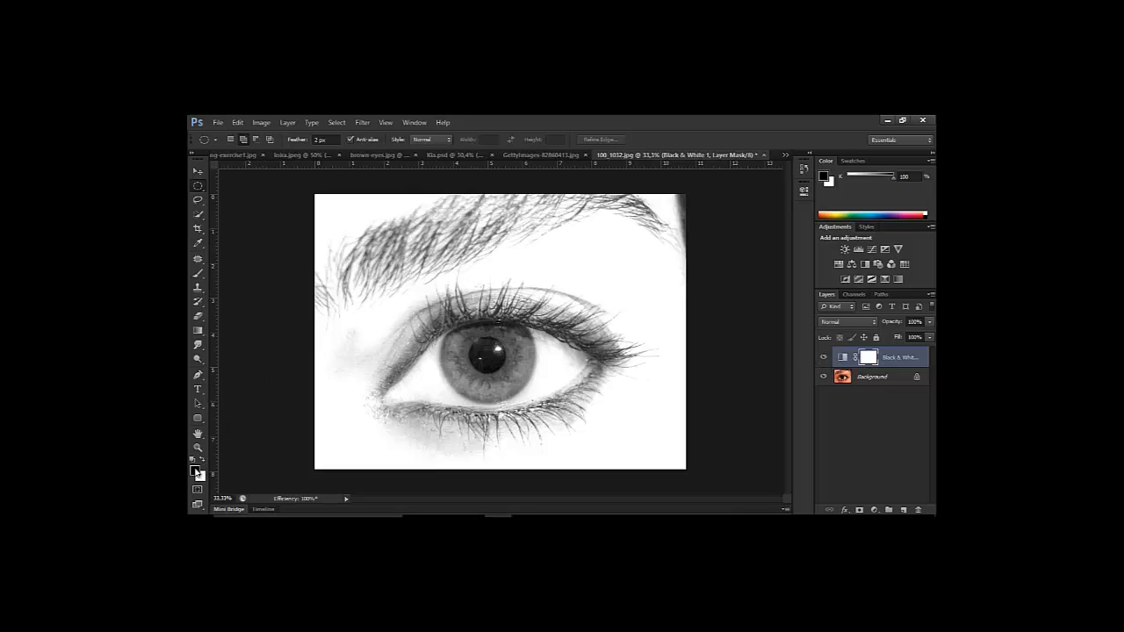
# Fill the Black & White layer's mask with black using the Paint Bucket.
pyautogui.click(199, 332)
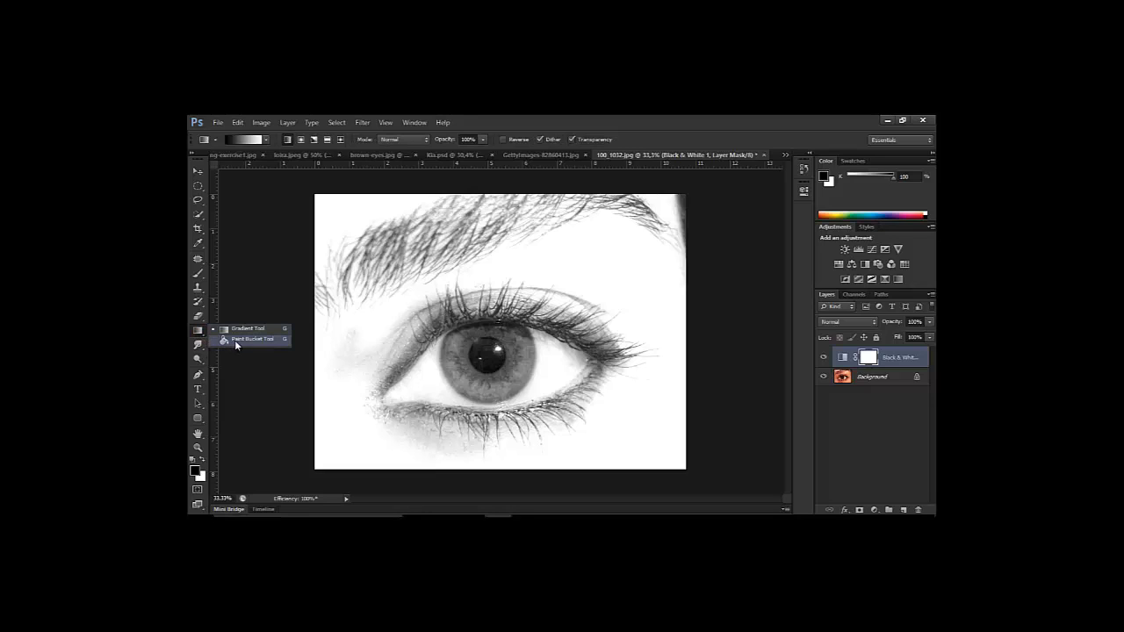
pyautogui.click(234, 340)
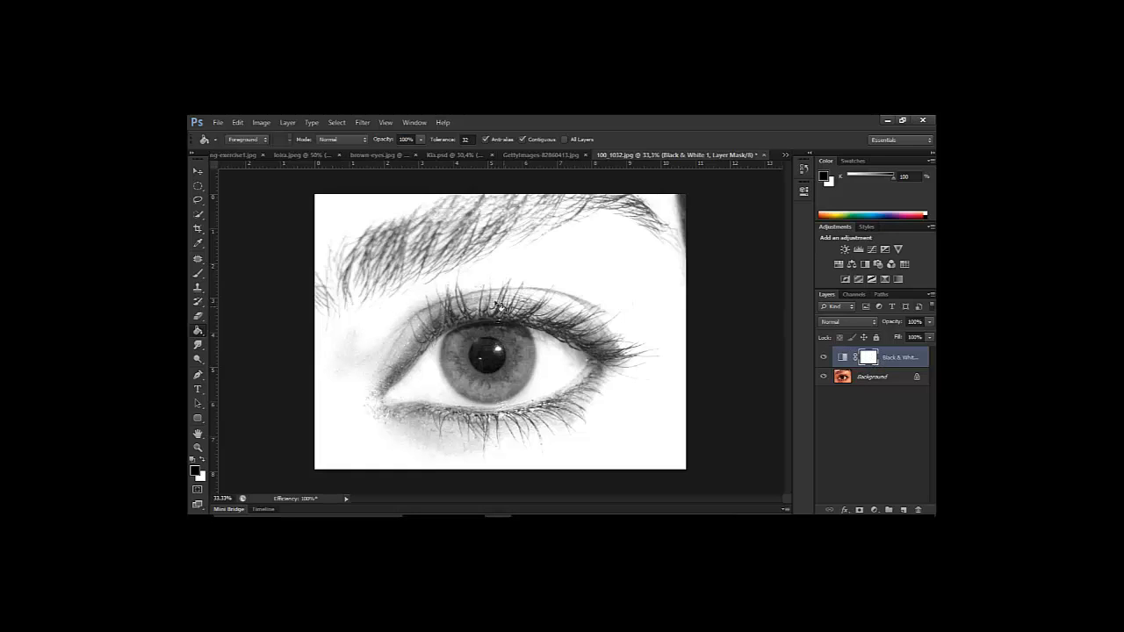
pyautogui.click(424, 277)
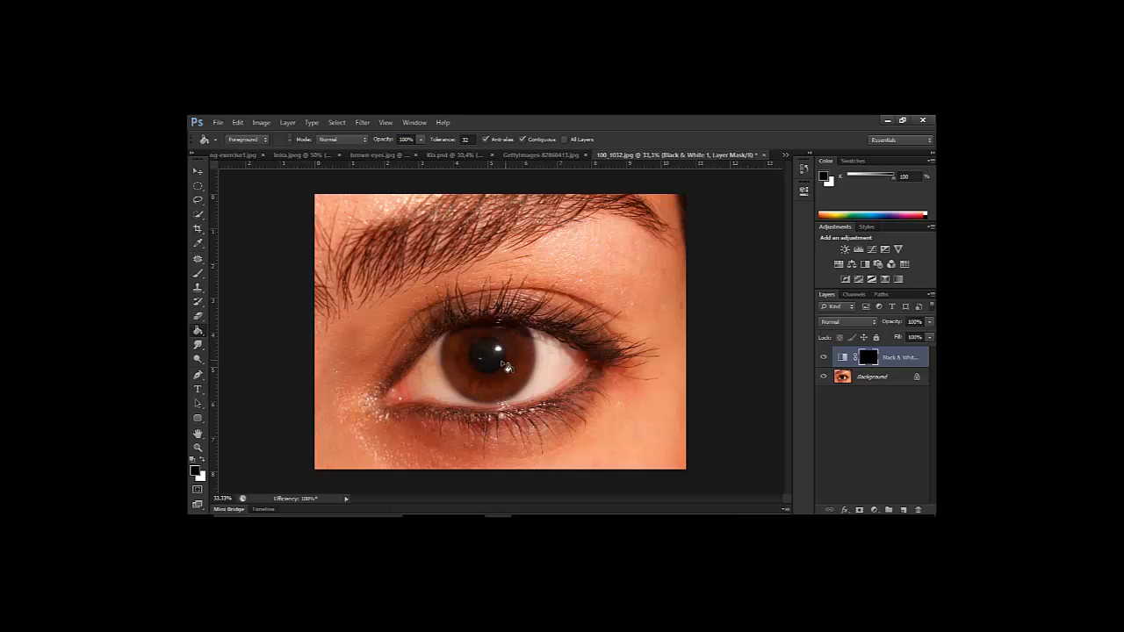
# Set up a soft white brush with 0% hardness, enlarged to fit inside the iris ring.
pyautogui.click(198, 273)
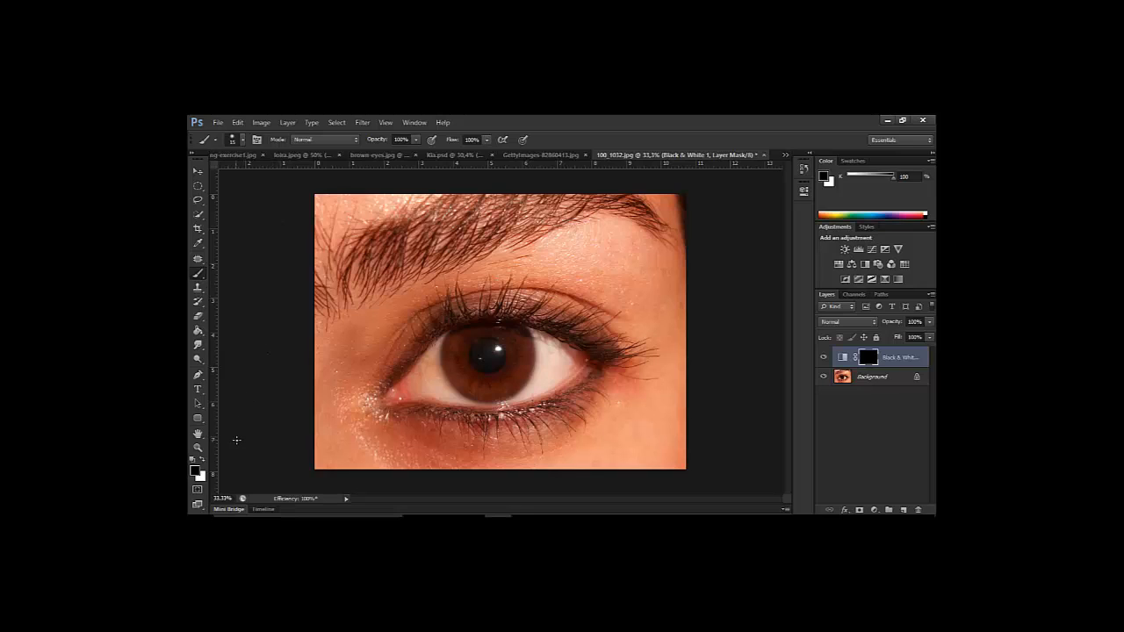
pyautogui.press('x')
pyautogui.moveTo(385, 308); pyautogui.dragTo(397, 310)
pyautogui.moveTo(457, 345); pyautogui.dragTo(460, 344)
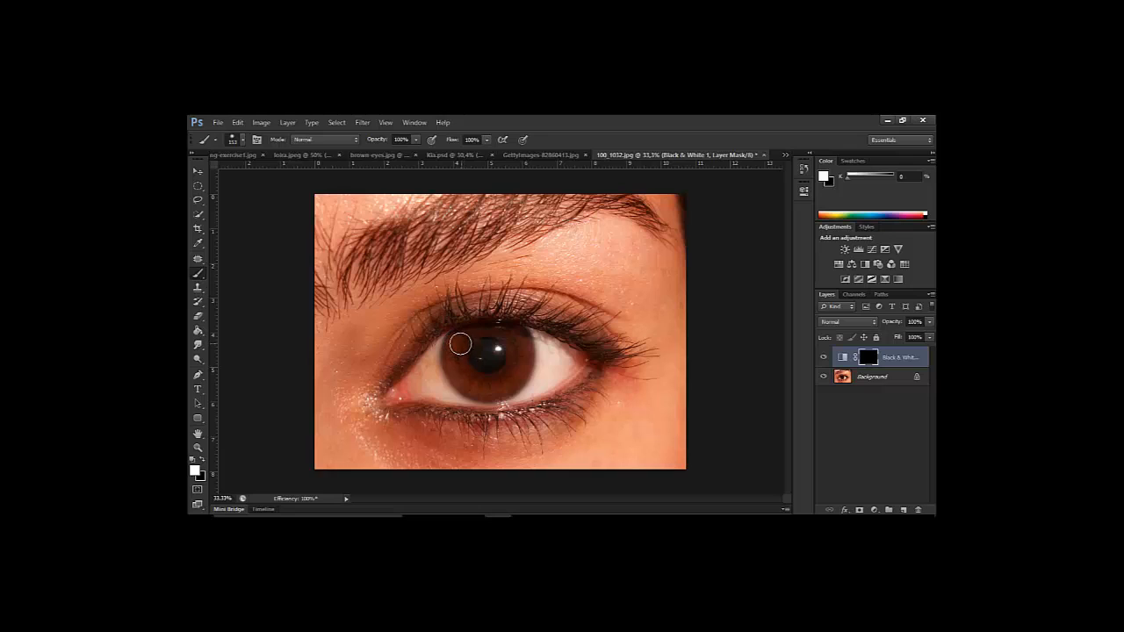
pyautogui.rightClick(462, 344)
pyautogui.click(485, 388)
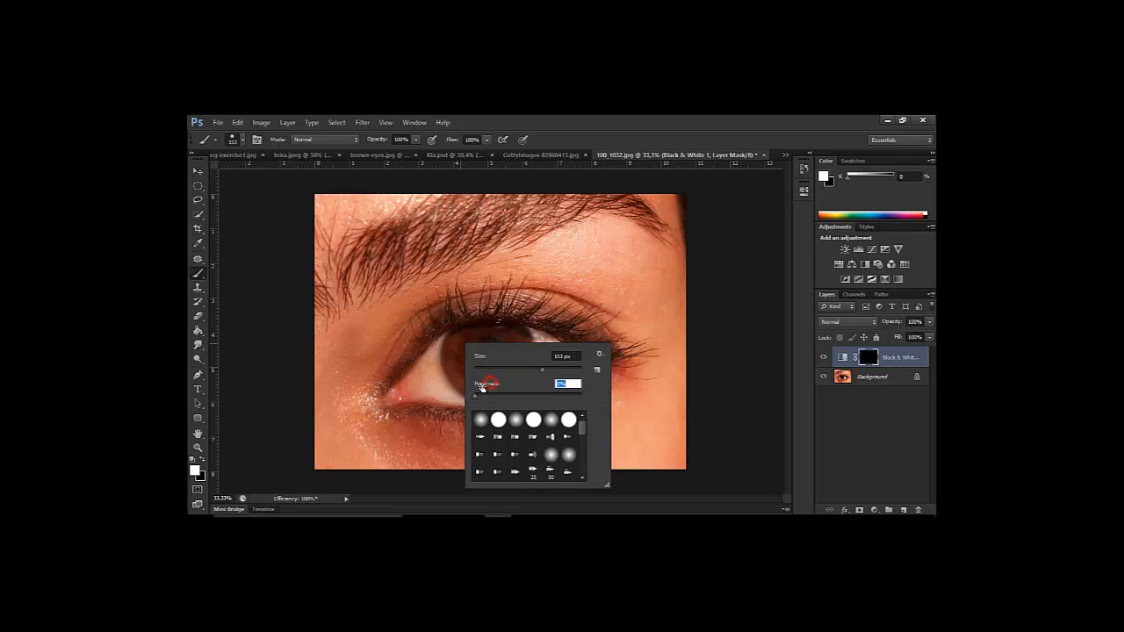
pyautogui.click(589, 126)
# Paint the iris white on the Black & White layer's mask and clean up the spill over the upper lashes with black.
pyautogui.moveTo(465, 340)
pyautogui.mouseDown()
pyautogui.moveTo(457, 362)
pyautogui.moveTo(484, 385)
pyautogui.moveTo(504, 386)
pyautogui.moveTo(524, 348)
pyautogui.moveTo(500, 326)
pyautogui.moveTo(463, 335)
pyautogui.moveTo(461, 374)
pyautogui.moveTo(485, 391)
pyautogui.moveTo(505, 386)
pyautogui.moveTo(521, 339)
pyautogui.moveTo(507, 323)
pyautogui.moveTo(476, 319)
pyautogui.moveTo(454, 345)
pyautogui.moveTo(458, 376)
pyautogui.moveTo(498, 389)
pyautogui.mouseUp()
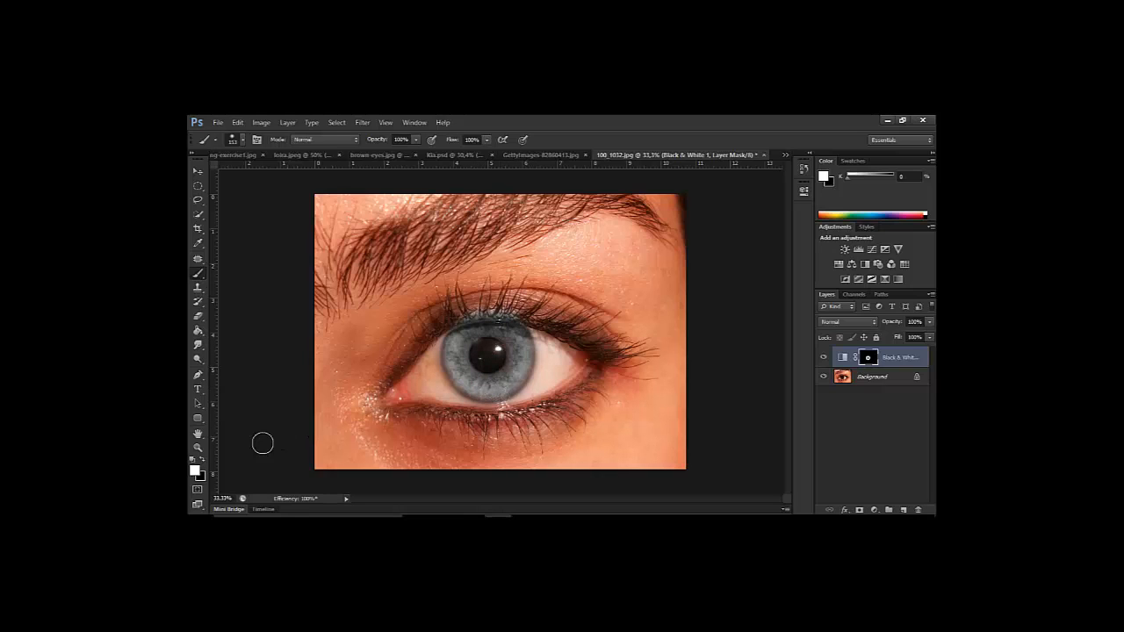
pyautogui.press('x')
pyautogui.moveTo(537, 313)
pyautogui.mouseDown()
pyautogui.moveTo(435, 323)
pyautogui.moveTo(463, 310)
pyautogui.moveTo(519, 310)
pyautogui.mouseUp()
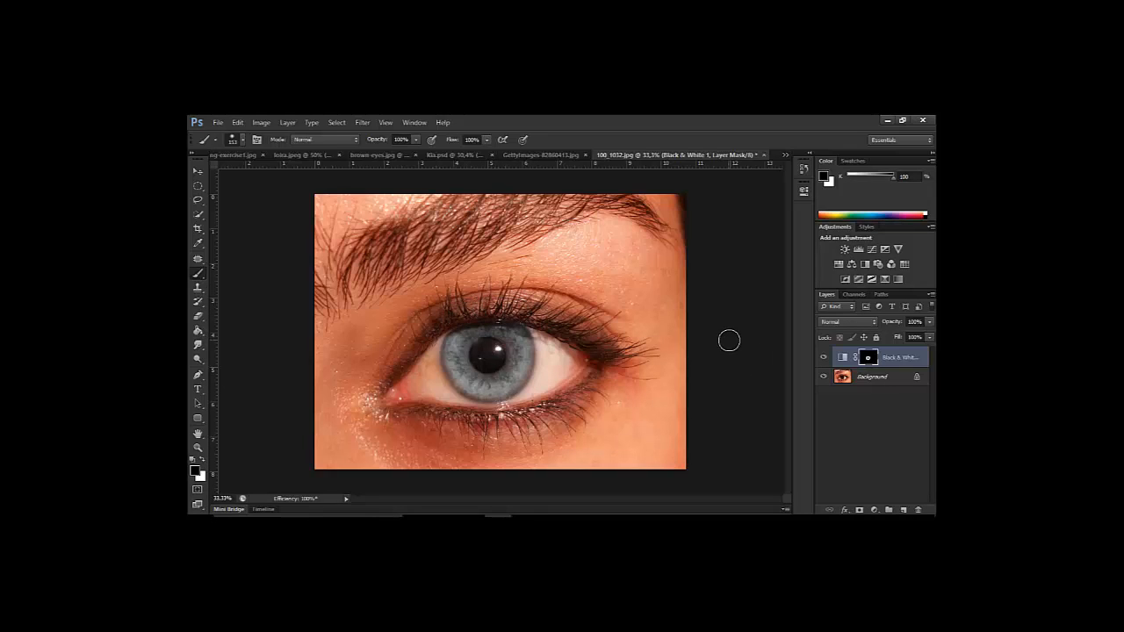
# Add a Hue/Saturation adjustment layer clipped to the Black & White layer.
pyautogui.click(877, 511)
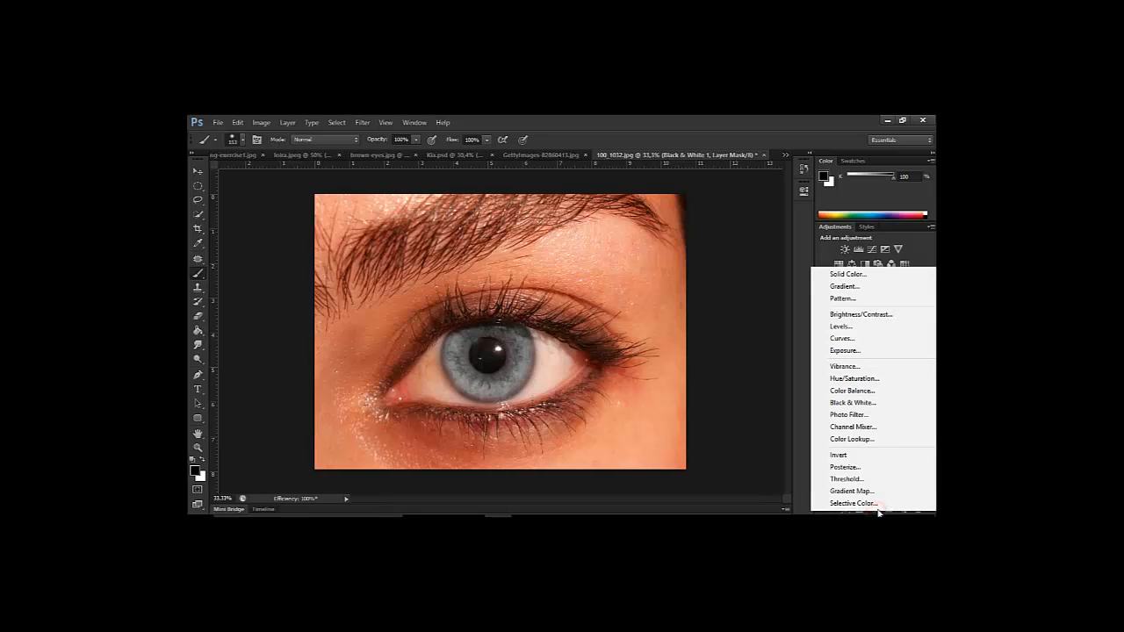
pyautogui.click(884, 384)
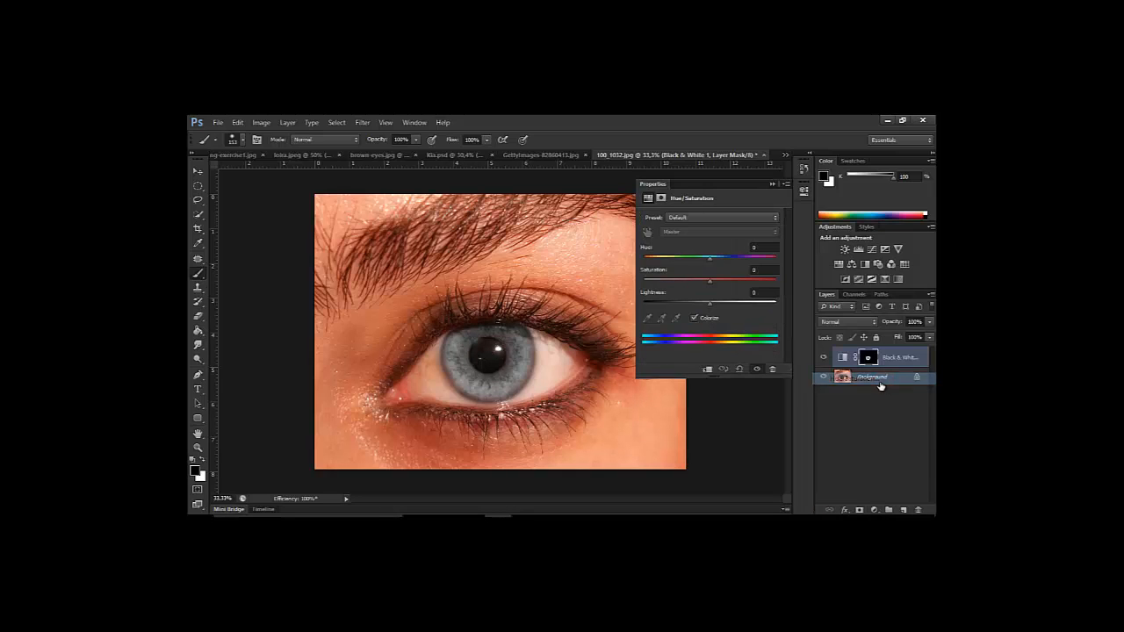
pyautogui.click(707, 370)
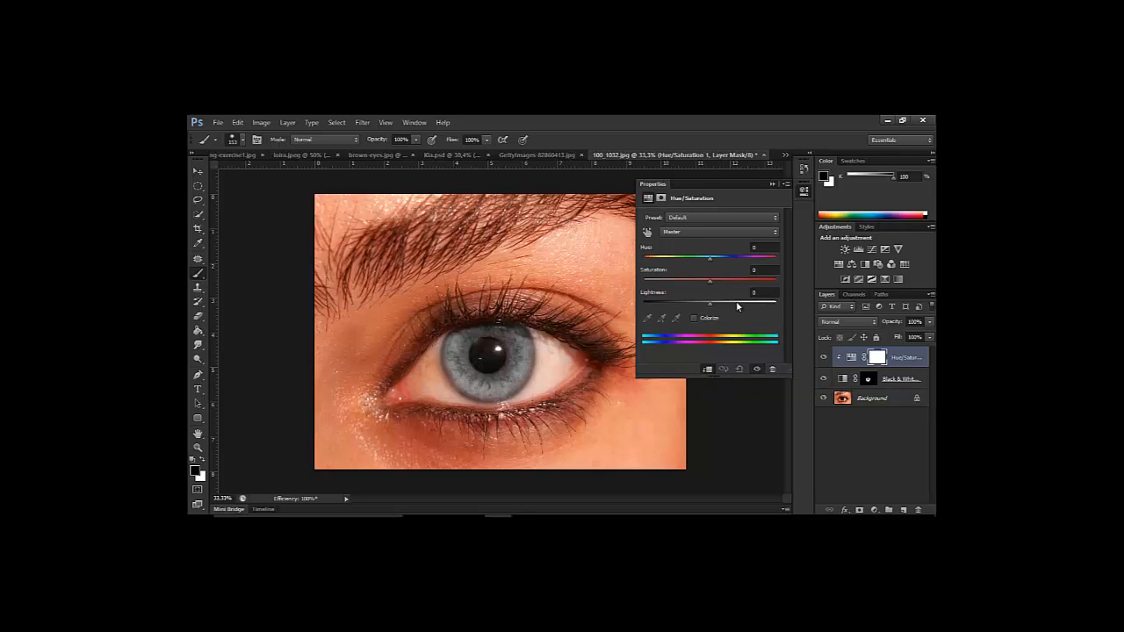
# Colorize the iris blue with Hue 207, Saturation 29 and Lightness -24, and compare it with the original photo.
pyautogui.click(695, 319)
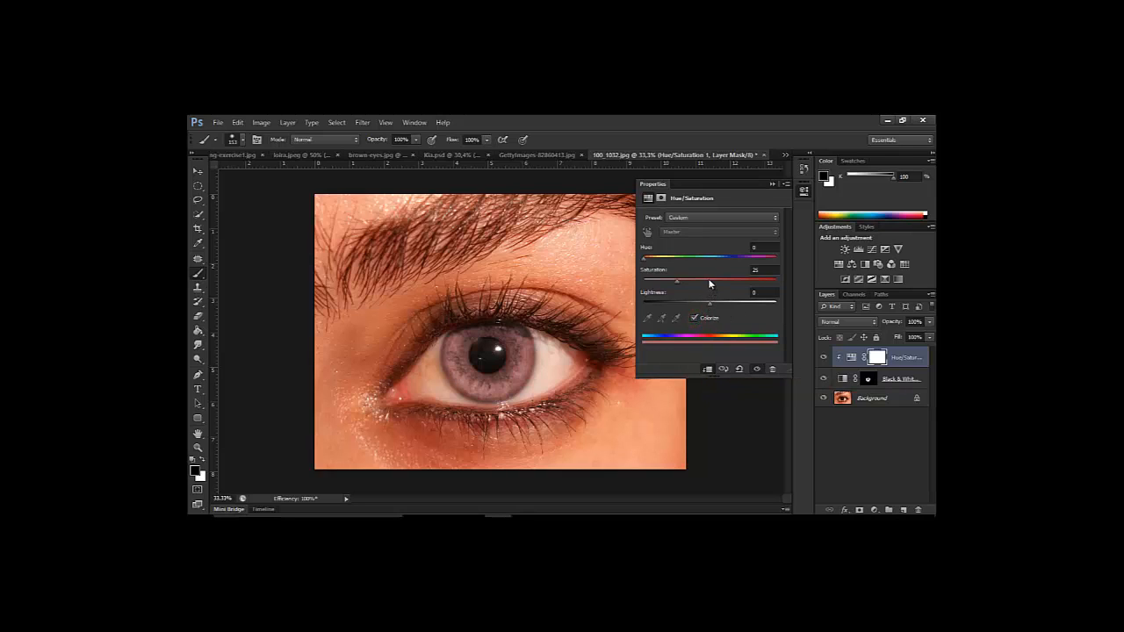
pyautogui.moveTo(642, 262); pyautogui.dragTo(724, 267)
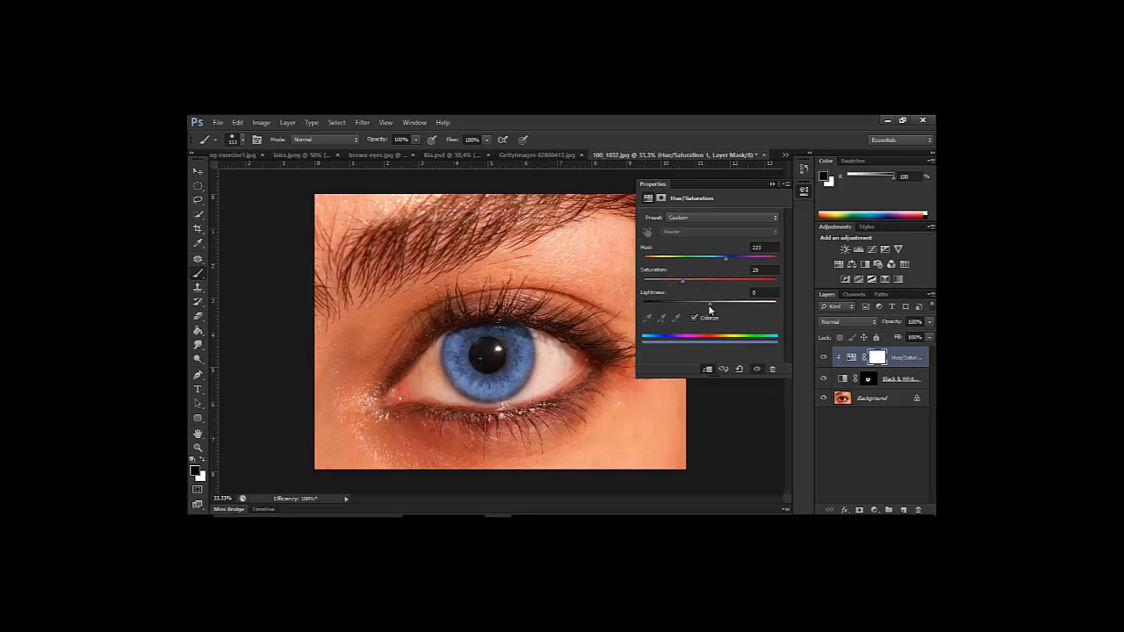
pyautogui.moveTo(709, 308); pyautogui.dragTo(701, 310)
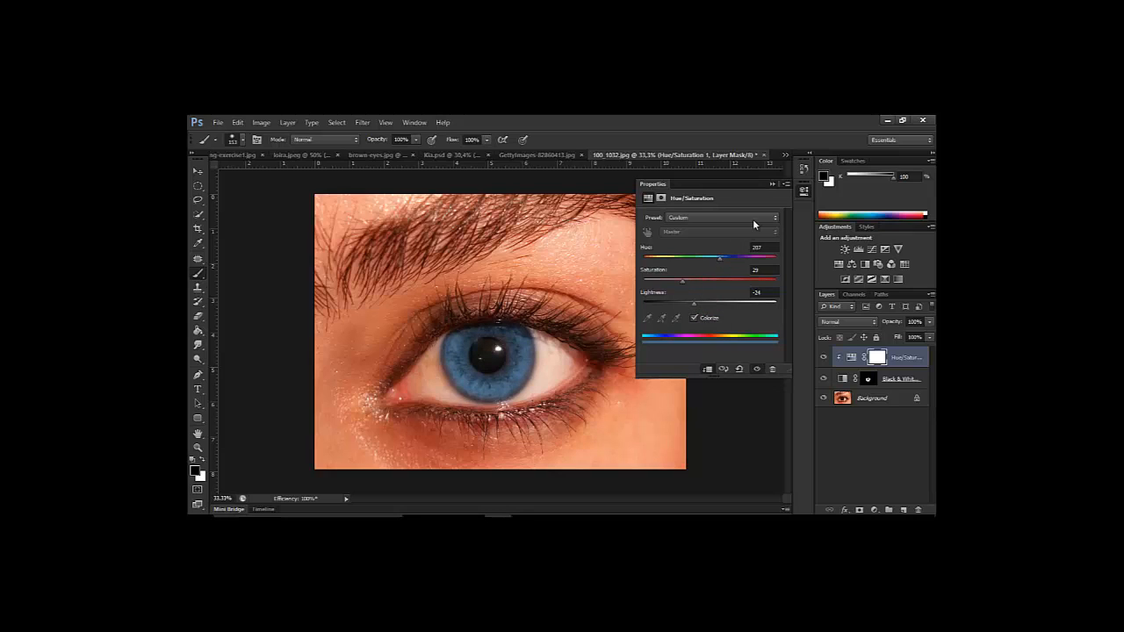
pyautogui.click(772, 184)
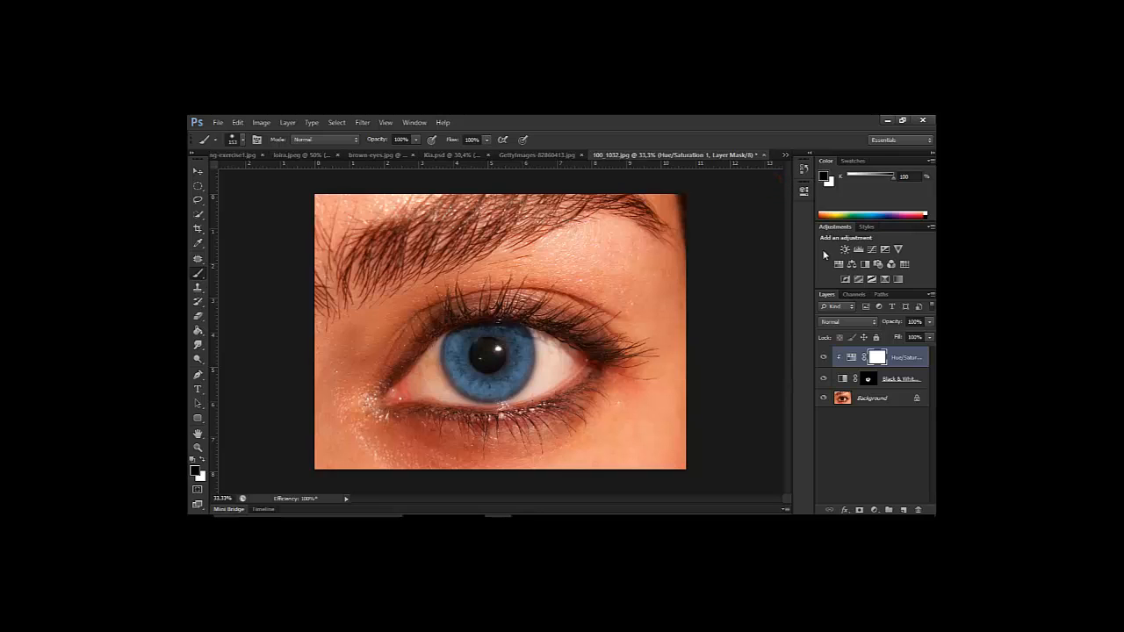
pyautogui.keyDown('alt'); pyautogui.click(823, 398); pyautogui.keyUp('alt')
pyautogui.keyDown('alt'); pyautogui.click(821, 399); pyautogui.keyUp('alt')
pyautogui.keyDown('alt'); pyautogui.click(822, 399); pyautogui.keyUp('alt')
pyautogui.keyDown('alt'); pyautogui.click(822, 398); pyautogui.keyUp('alt')
# Touch up the right side of the iris on the Black & White layer's mask with the brush.
pyautogui.click(869, 379)
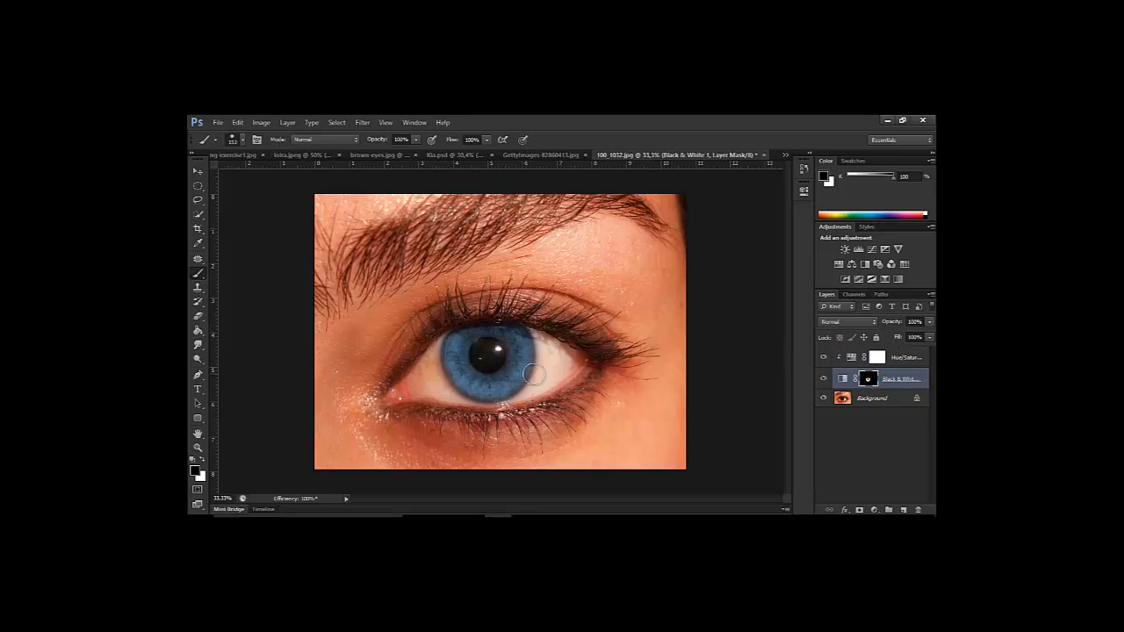
pyautogui.moveTo(521, 340); pyautogui.dragTo(522, 343)
pyautogui.press('x')
# Add a Curves adjustment layer above the Hue/Saturation layer and clip it to the layers below.
pyautogui.click(915, 360)
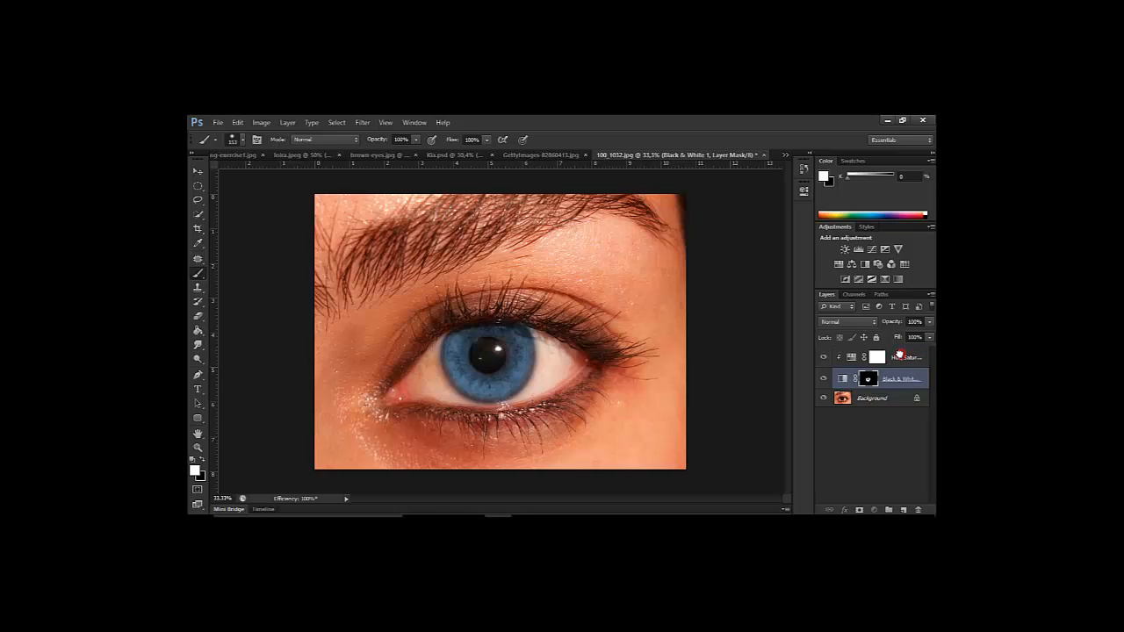
pyautogui.click(900, 356)
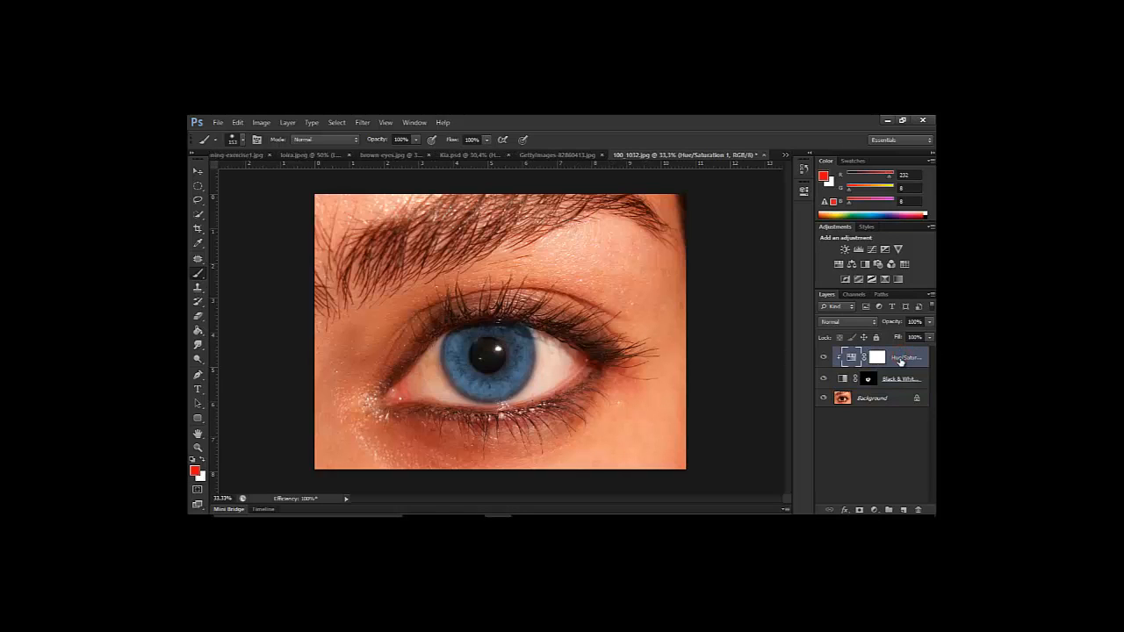
pyautogui.click(880, 510)
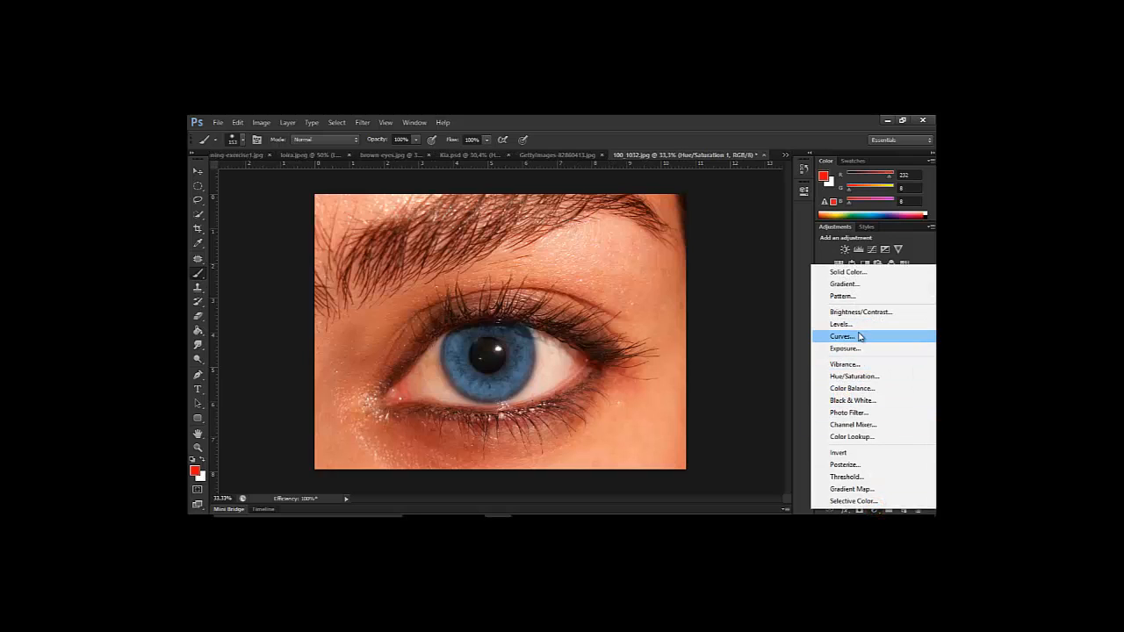
pyautogui.click(860, 337)
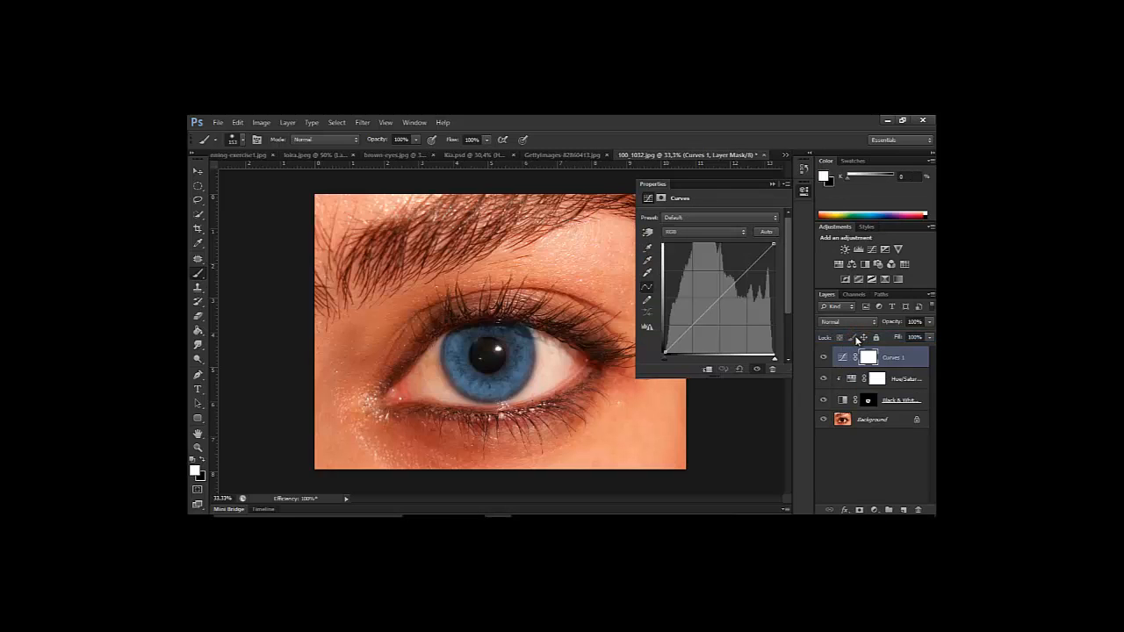
pyautogui.click(709, 370)
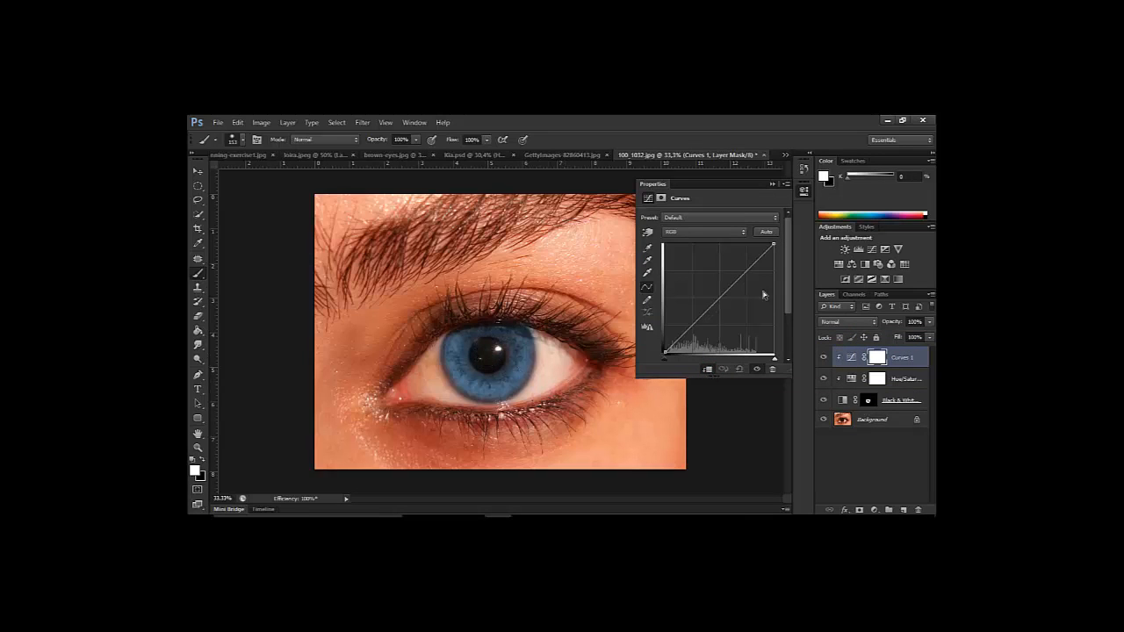
# Bend the curve into a gentle S-shape to raise the iris contrast, and compare the eye without the Curves layer.
pyautogui.moveTo(719, 297)
pyautogui.mouseDown()
pyautogui.moveTo(719, 282)
pyautogui.moveTo(704, 313)
pyautogui.mouseUp()
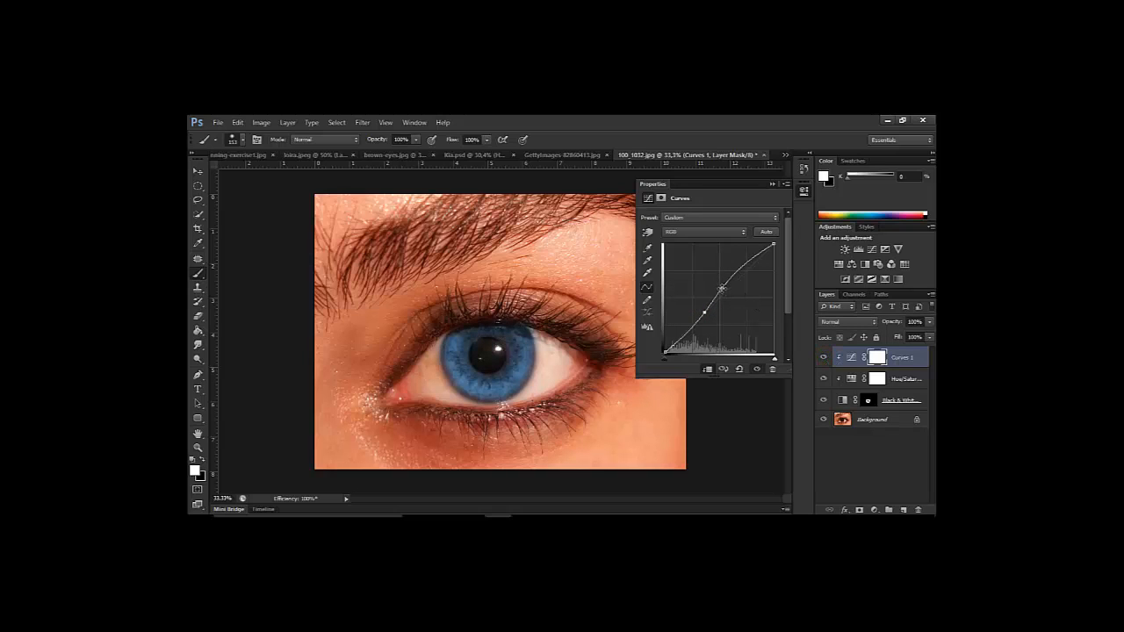
pyautogui.click(825, 357)
pyautogui.click(825, 358)
pyautogui.click(770, 187)
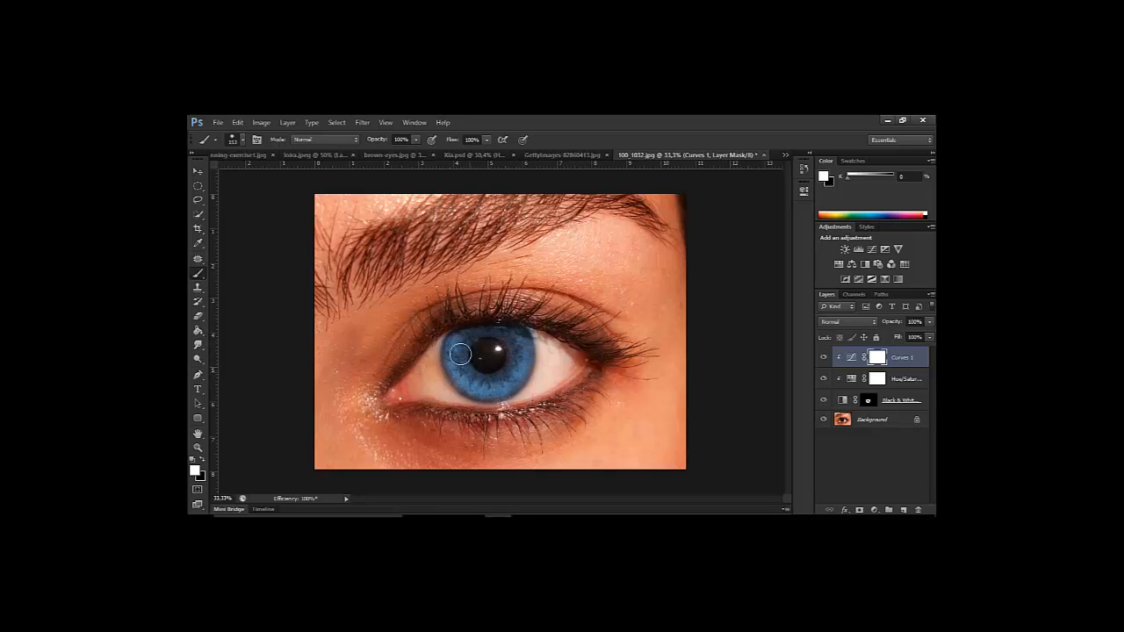
# Switch to the lips photo GettyImages-82860413.jpg, compare its edit with the original, and delete the Hue/Saturation layer.
pyautogui.click(559, 155)
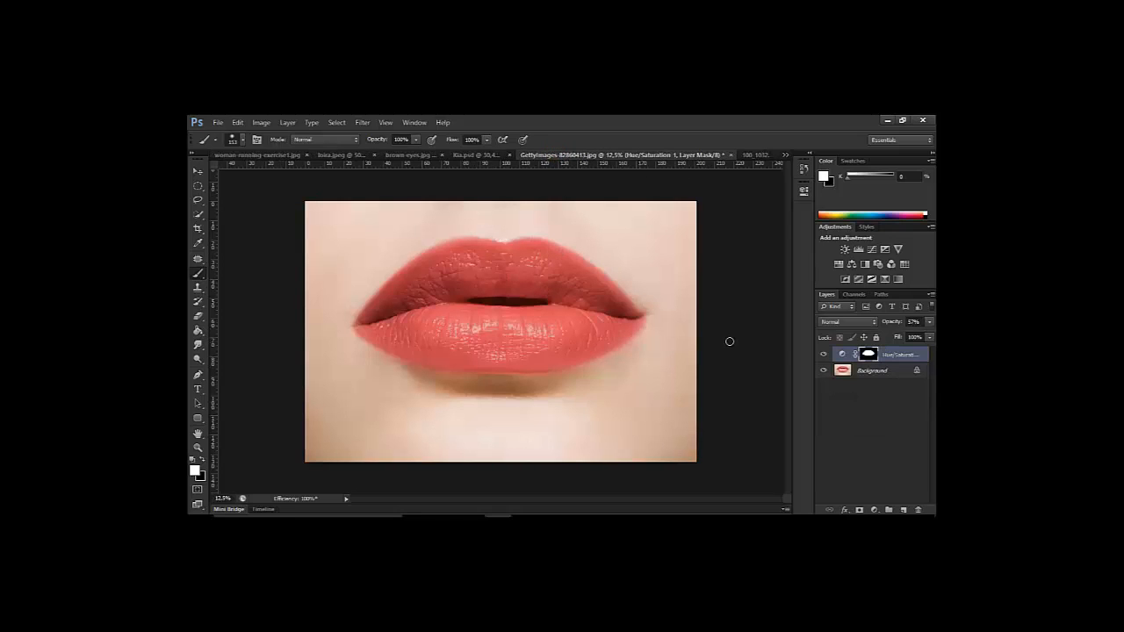
pyautogui.click(822, 355)
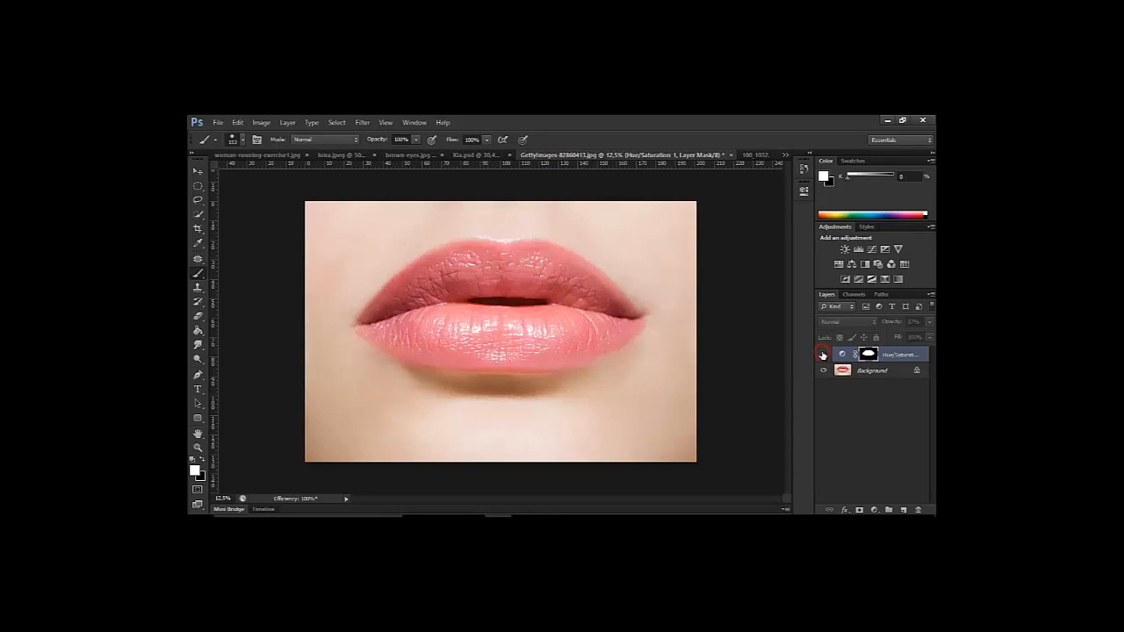
pyautogui.click(823, 355)
pyautogui.click(823, 355)
pyautogui.moveTo(909, 355); pyautogui.dragTo(917, 509)
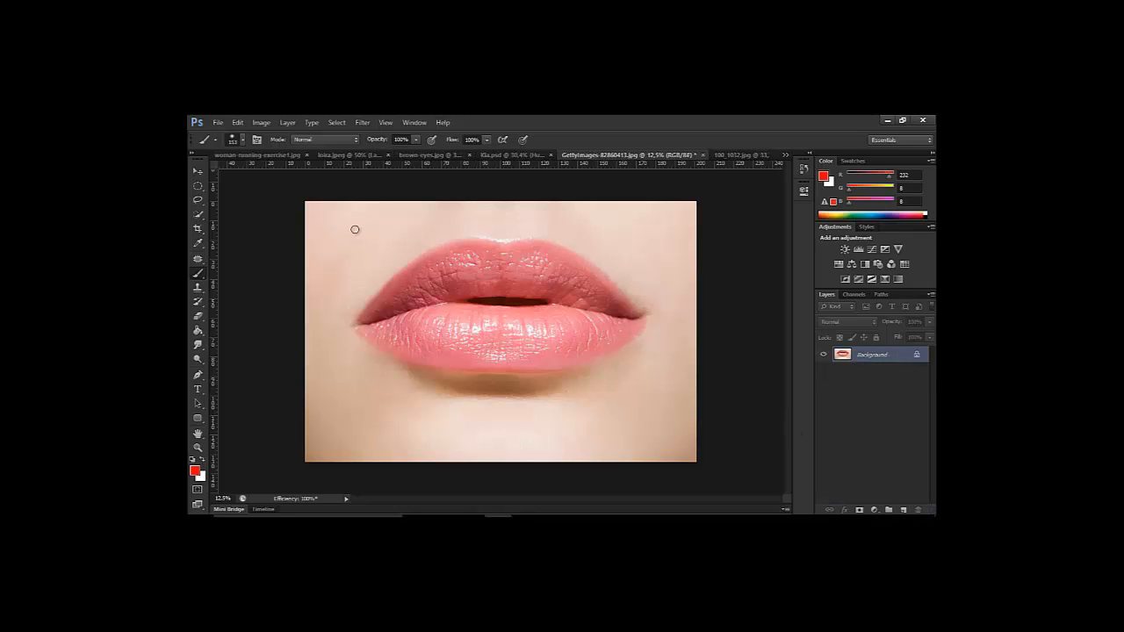
# Start a Pen tool path at the left mouth corner and curve it along the upper lip to a corner point at the cupid's bow.
pyautogui.click(197, 378)
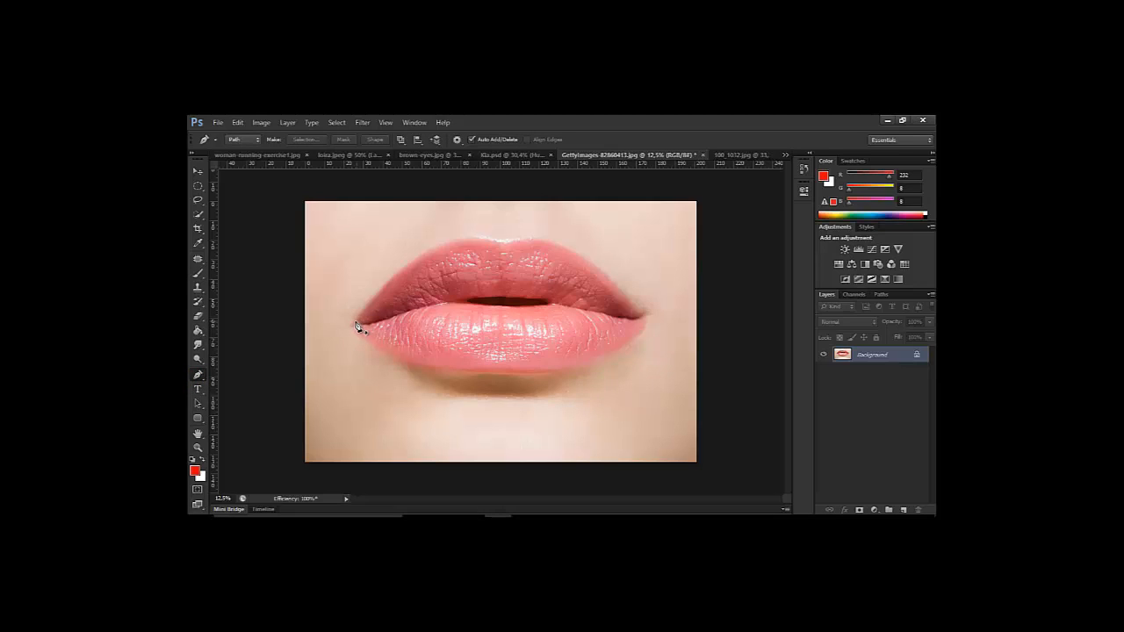
pyautogui.click(356, 323)
pyautogui.moveTo(505, 243); pyautogui.dragTo(620, 255)
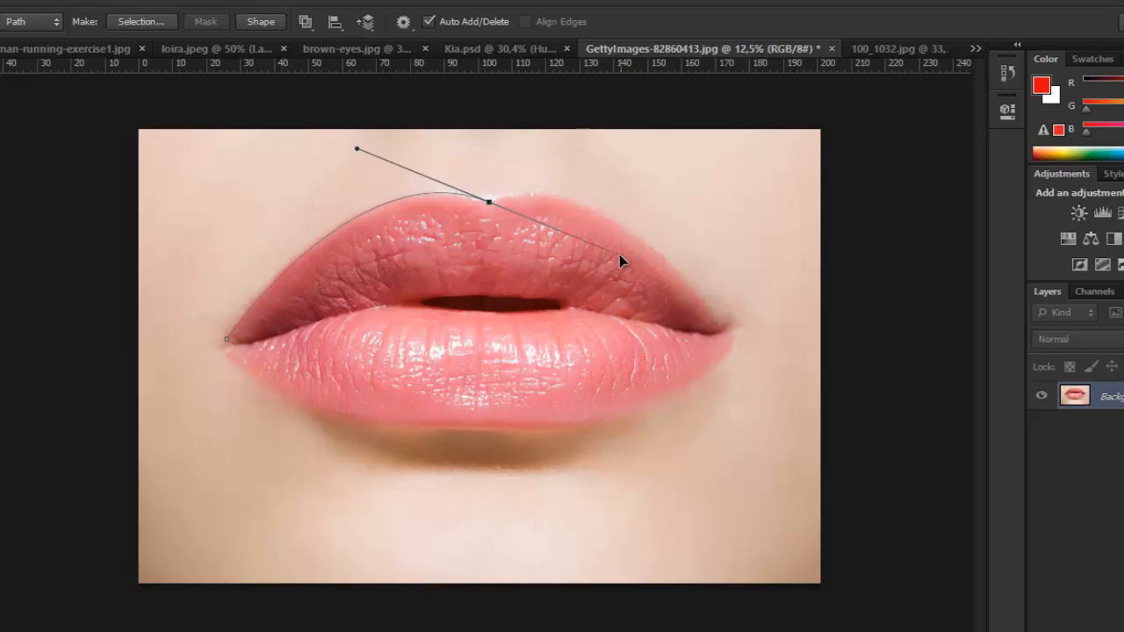
pyautogui.keyDown('ctrl'); pyautogui.click(488, 205); pyautogui.keyUp('ctrl')
pyautogui.moveTo(488, 205); pyautogui.dragTo(482, 207)
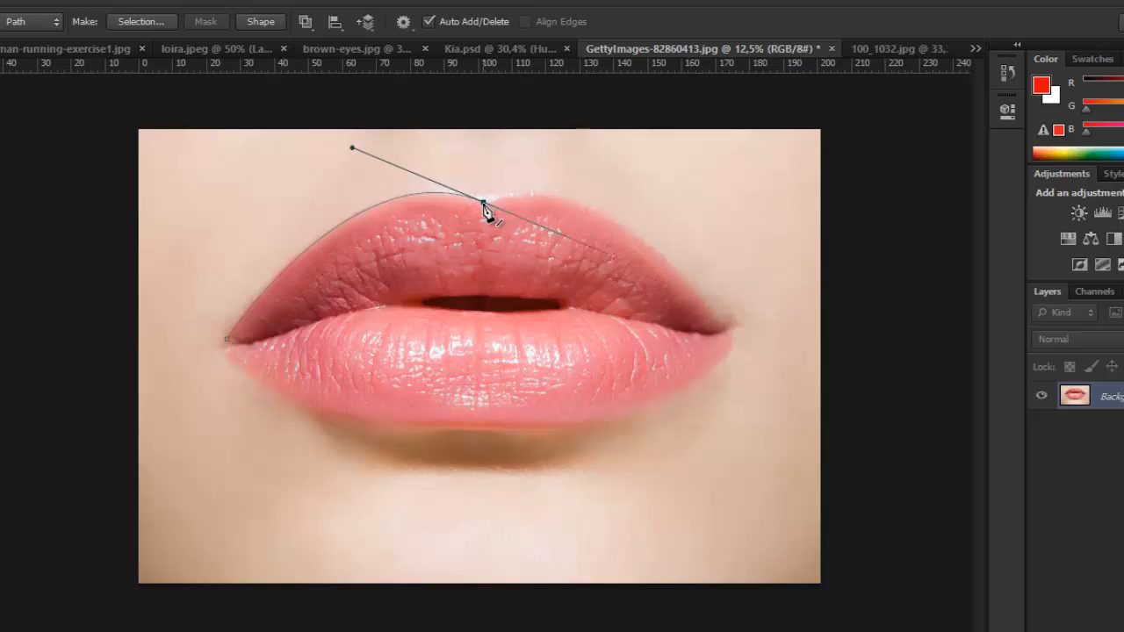
pyautogui.keyDown('alt'); pyautogui.click(484, 203); pyautogui.keyUp('alt')
# Continue the path along the right half of the upper lip to the right mouth corner.
pyautogui.moveTo(620, 223); pyautogui.dragTo(696, 277)
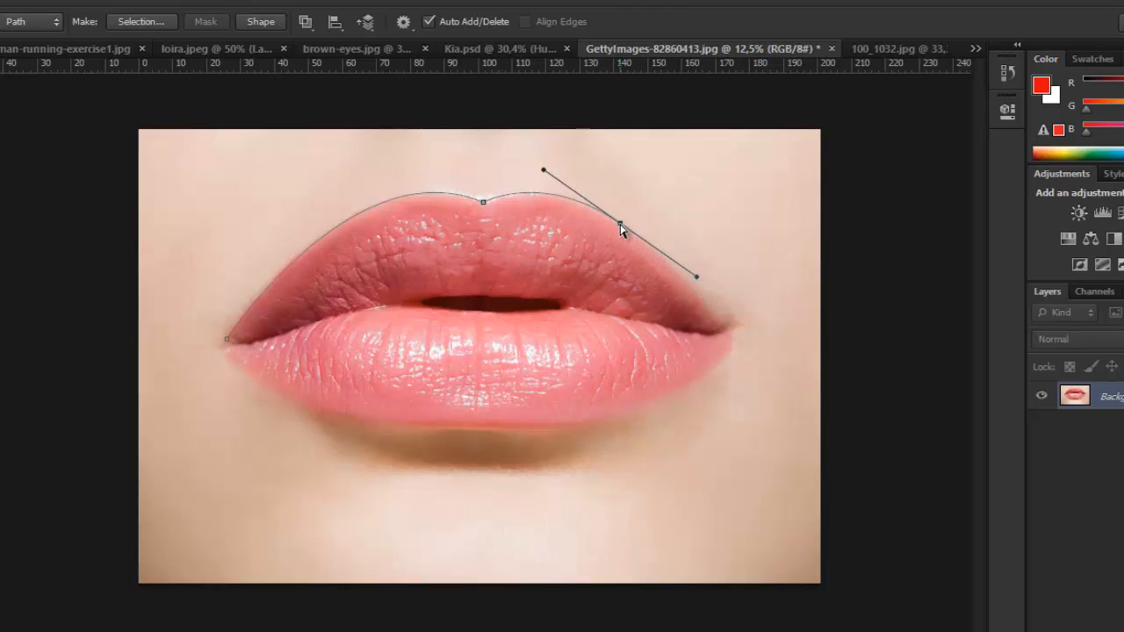
pyautogui.moveTo(621, 225); pyautogui.dragTo(622, 229)
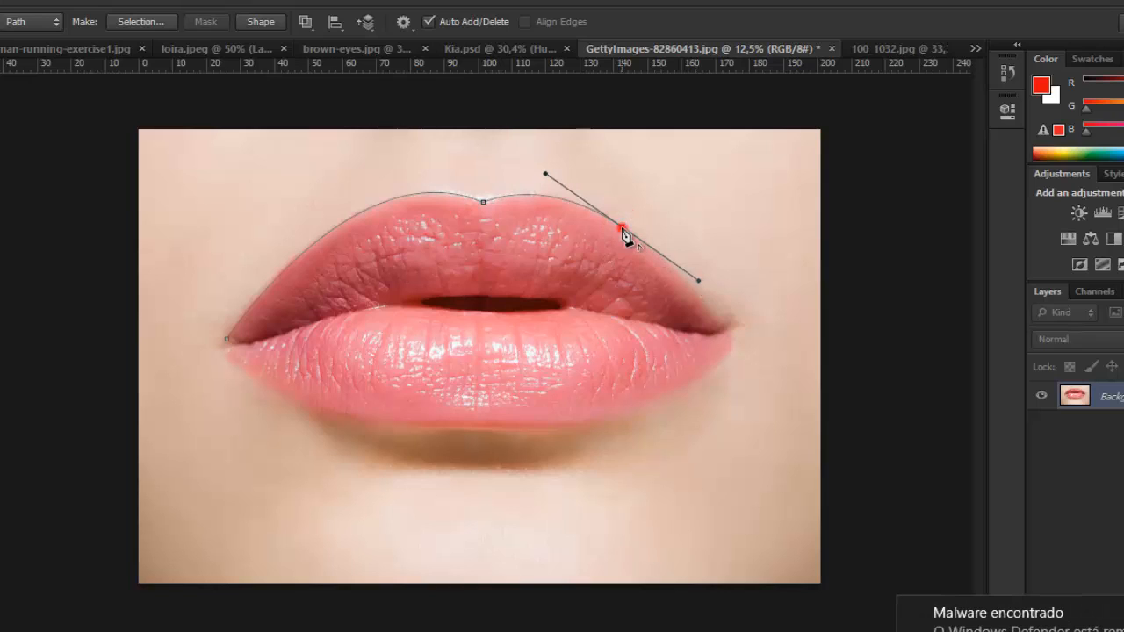
pyautogui.keyDown('alt'); pyautogui.click(622, 228); pyautogui.keyUp('alt')
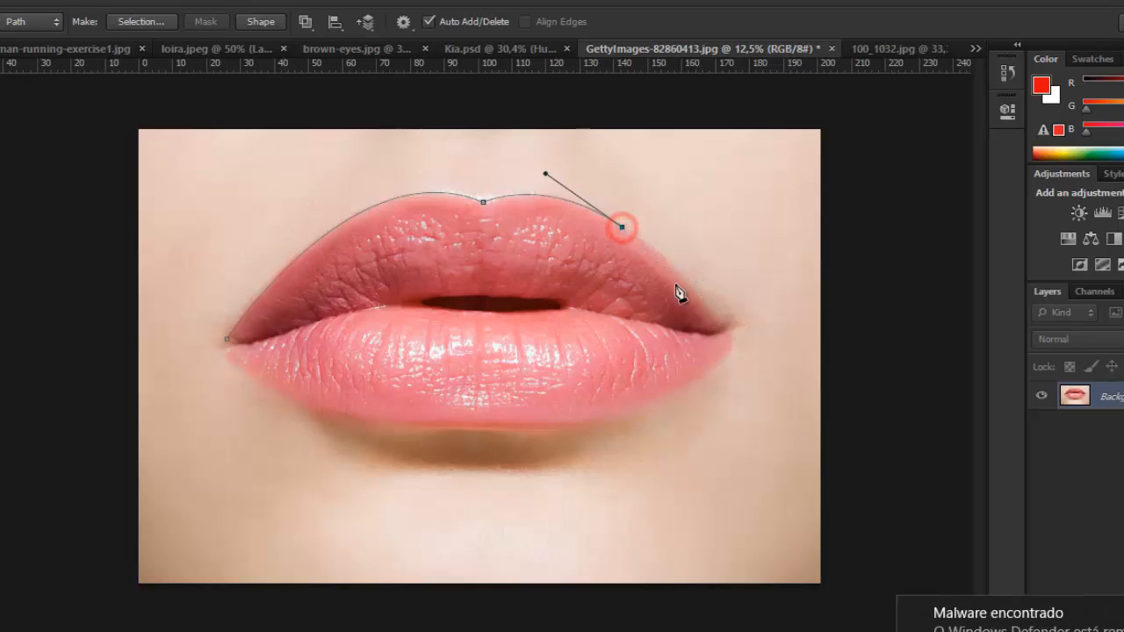
pyautogui.click(719, 326)
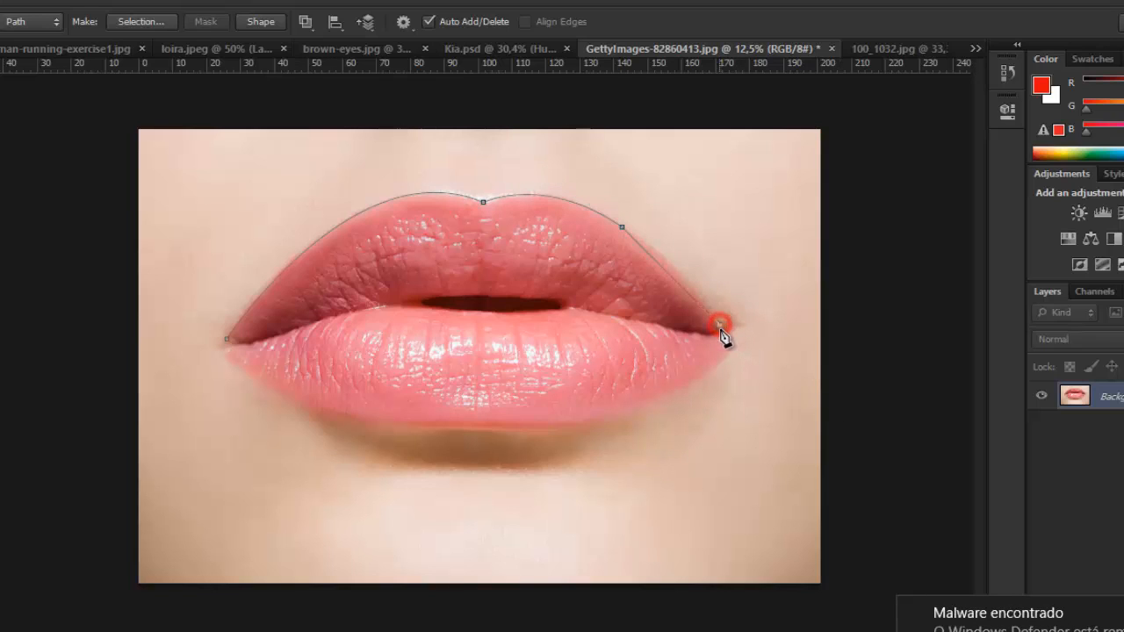
pyautogui.moveTo(720, 329); pyautogui.dragTo(766, 397)
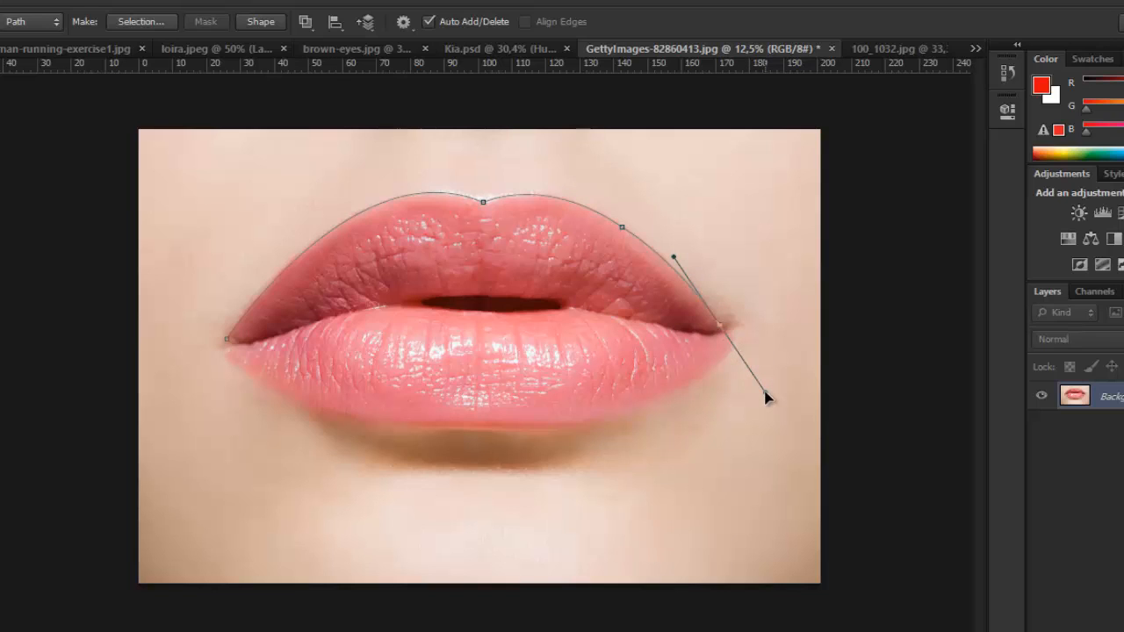
pyautogui.keyDown('alt'); pyautogui.click(721, 329); pyautogui.keyUp('alt')
# Trace the lower lip back to the left mouth corner and close the path at its starting point.
pyautogui.moveTo(553, 427); pyautogui.dragTo(394, 443)
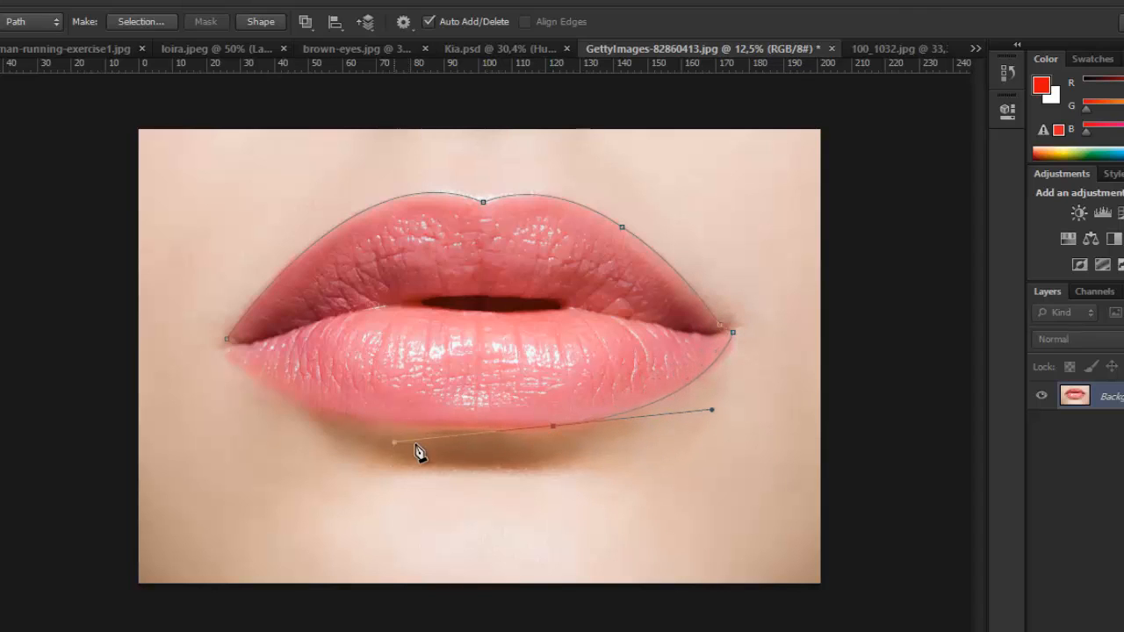
pyautogui.keyDown('alt'); pyautogui.click(552, 426); pyautogui.keyUp('alt')
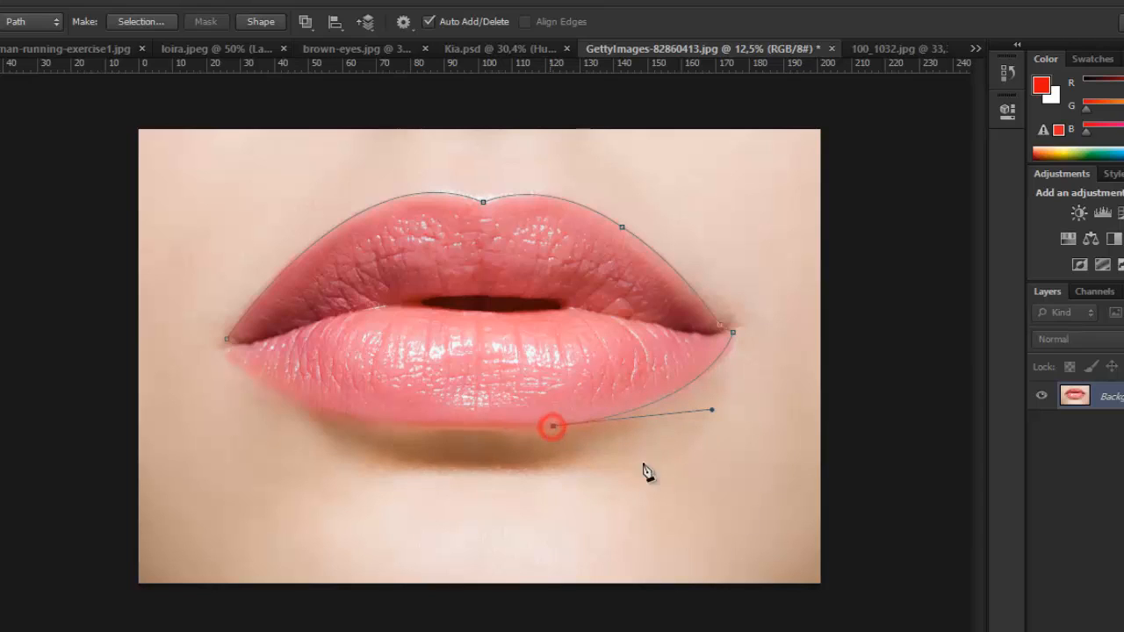
pyautogui.click(422, 431)
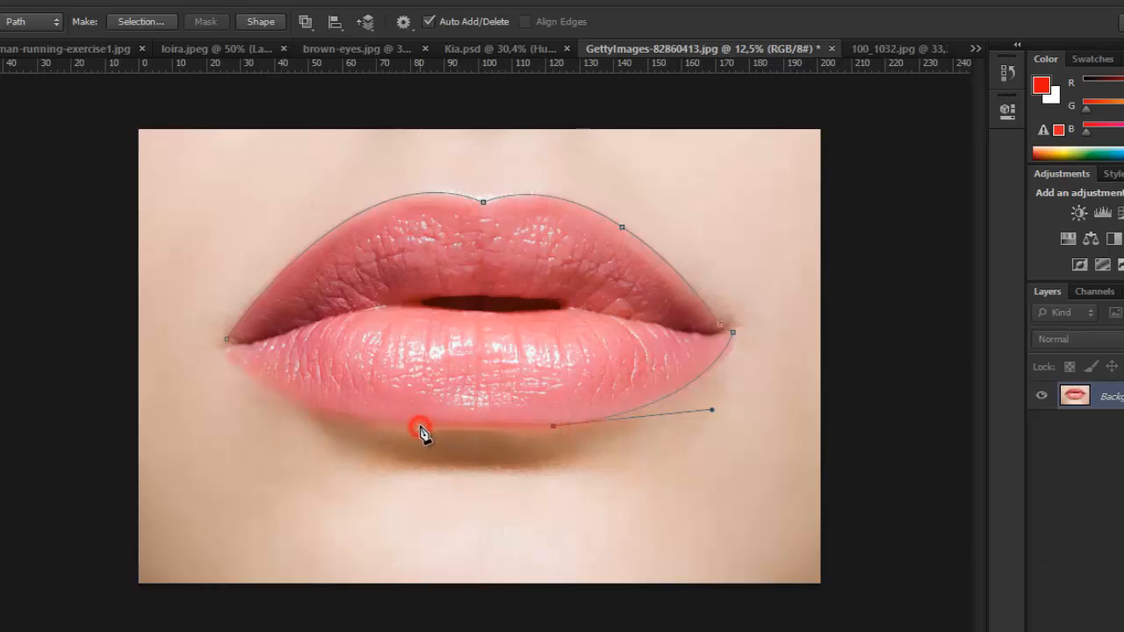
pyautogui.click(225, 354)
pyautogui.moveTo(225, 356); pyautogui.dragTo(147, 282)
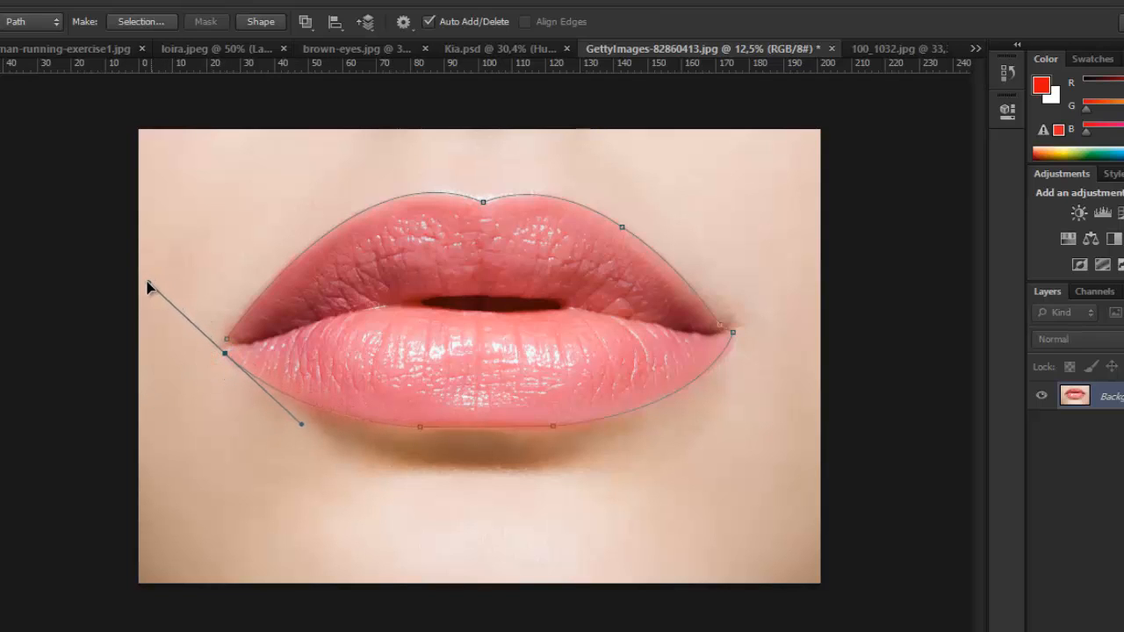
pyautogui.keyDown('alt'); pyautogui.click(225, 355); pyautogui.keyUp('alt')
pyautogui.click(219, 348)
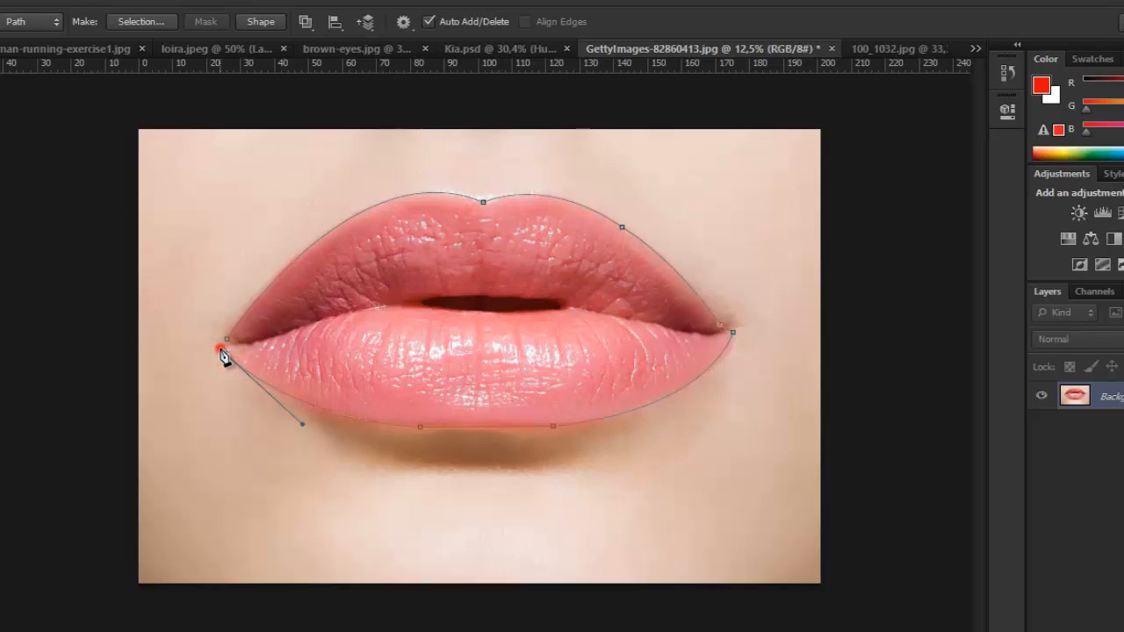
pyautogui.click(227, 339)
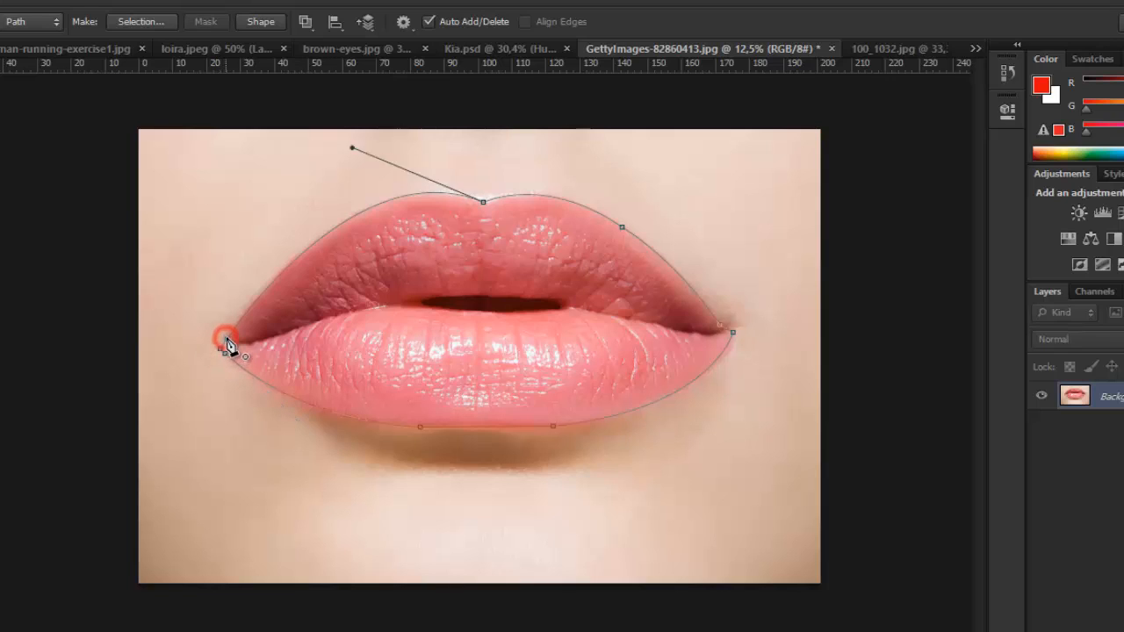
# Convert the lip path into a new selection with a feather radius of 10 pixels.
pyautogui.rightClick(450, 252)
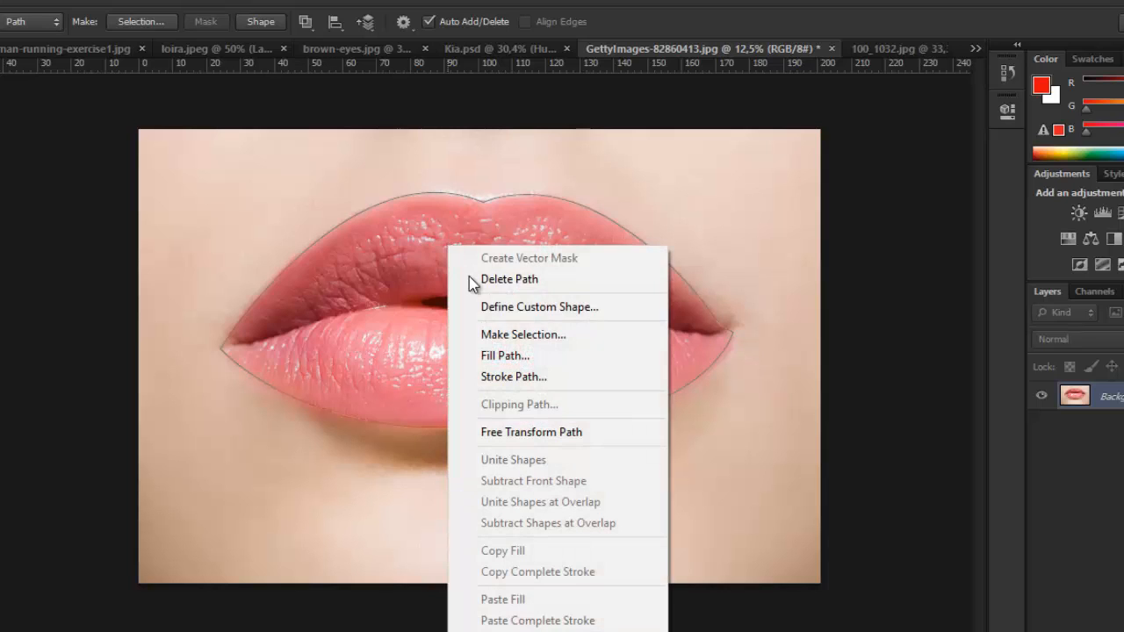
pyautogui.click(503, 336)
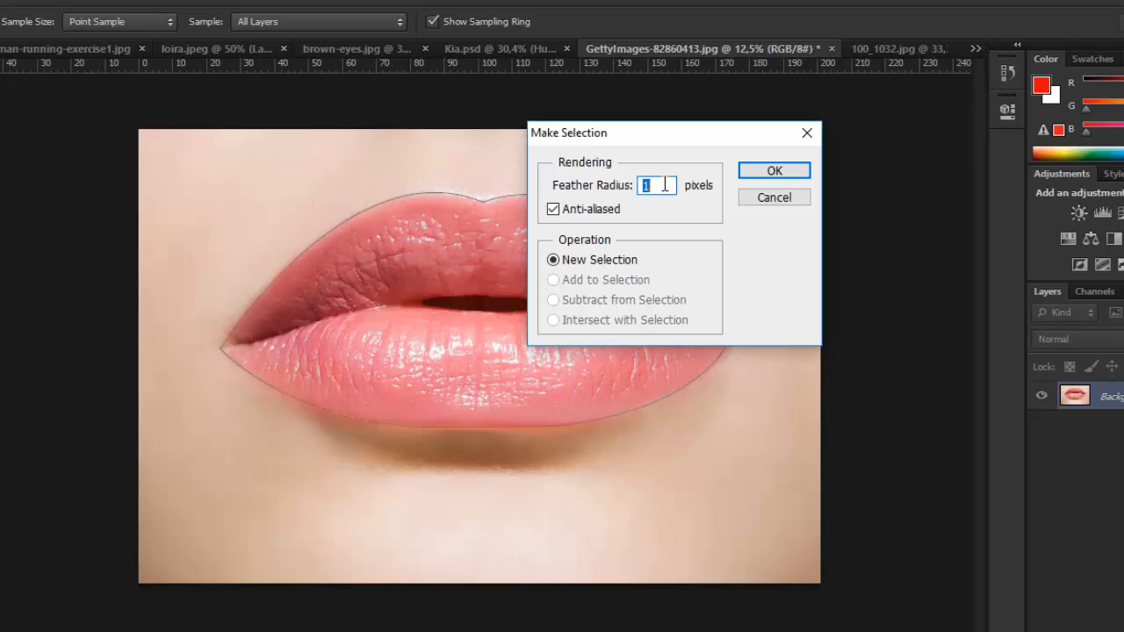
pyautogui.write('10')
pyautogui.click(760, 171)
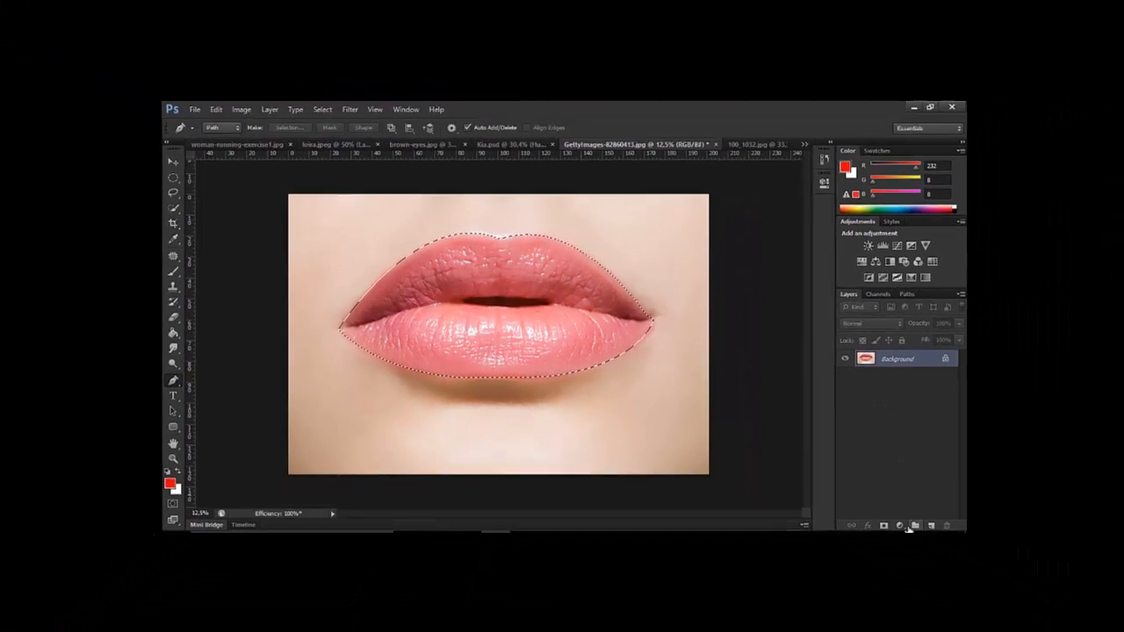
# Add a Hue/Saturation adjustment layer masked to the lip selection and enable Colorize.
pyautogui.click(899, 524)
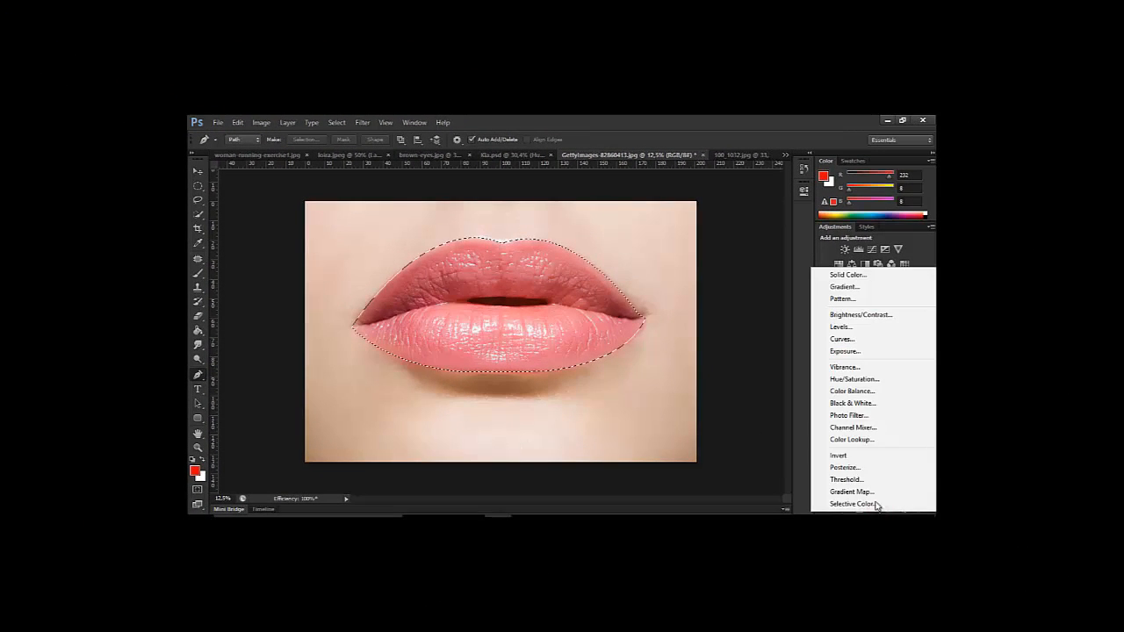
pyautogui.click(874, 378)
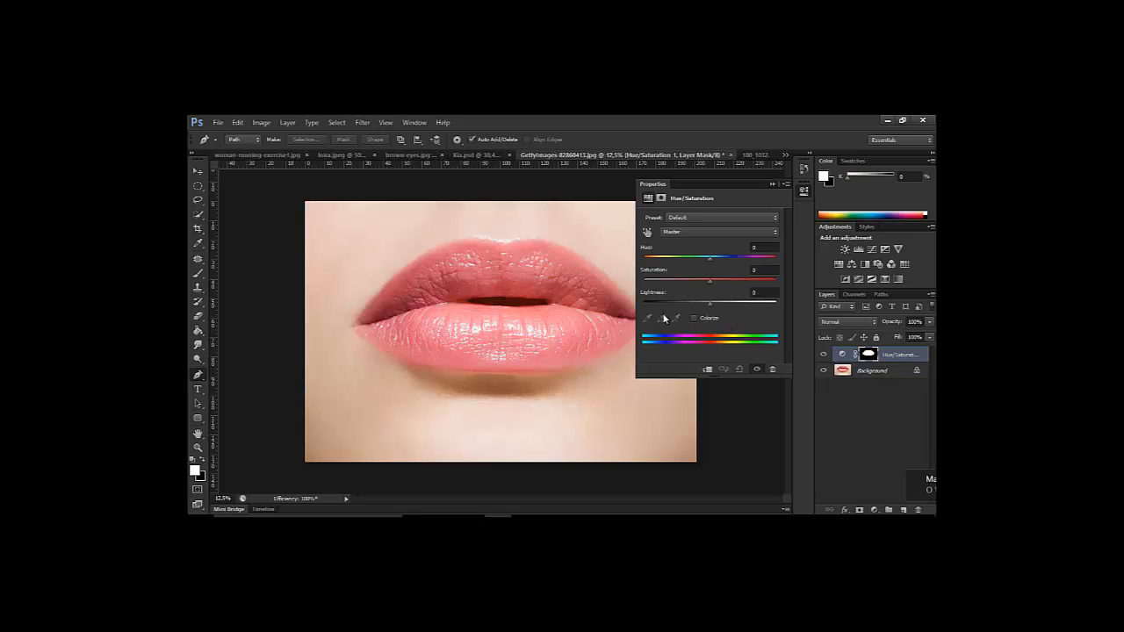
pyautogui.click(694, 318)
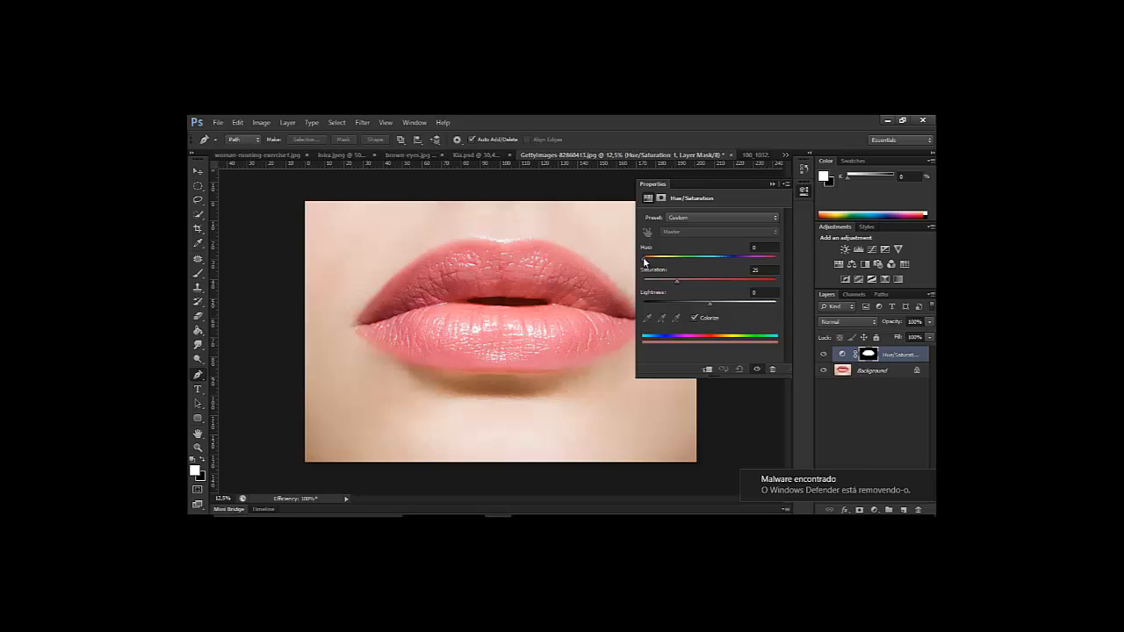
# Recolor the lips vivid pink with Hue 327, Saturation 90 and Lightness -6.
pyautogui.moveTo(644, 261); pyautogui.dragTo(763, 257)
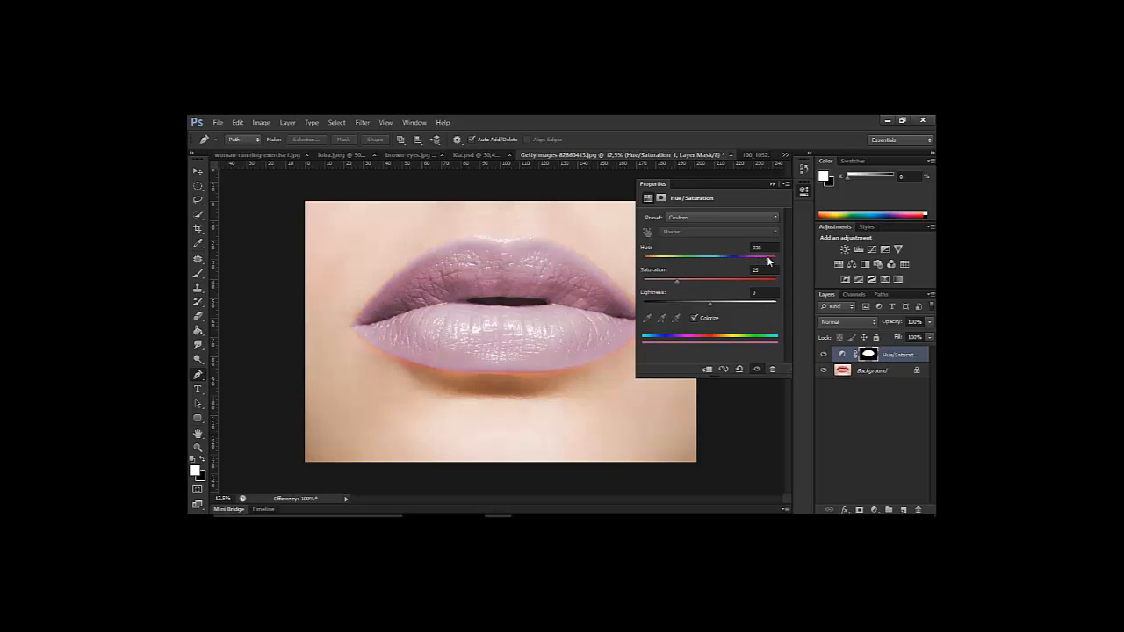
pyautogui.moveTo(651, 276); pyautogui.dragTo(687, 271)
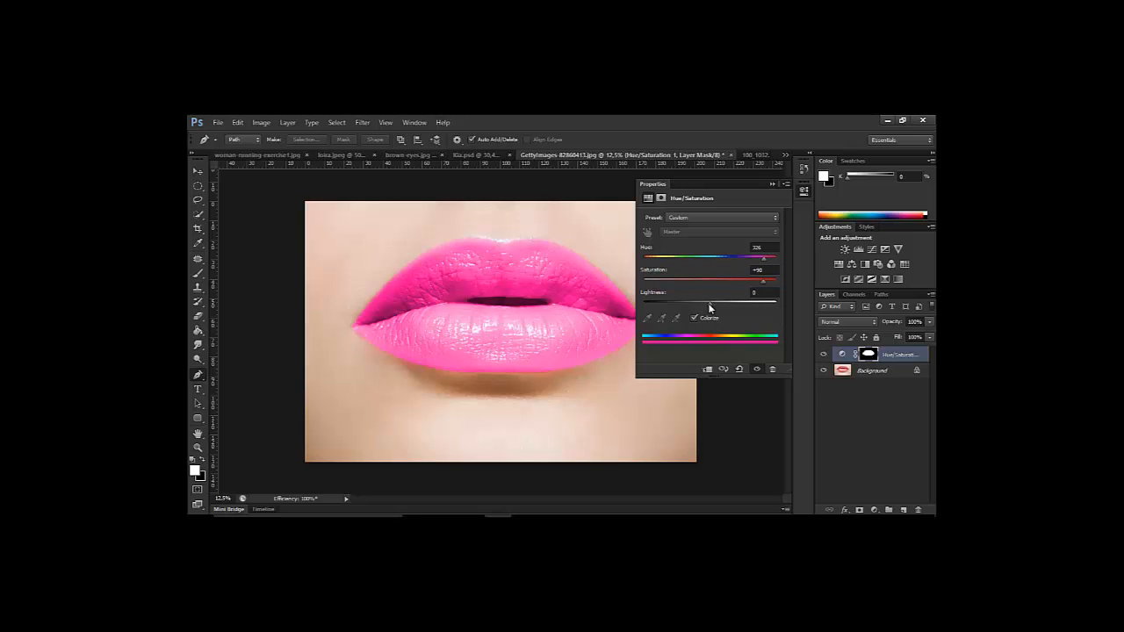
pyautogui.moveTo(707, 309); pyautogui.dragTo(706, 310)
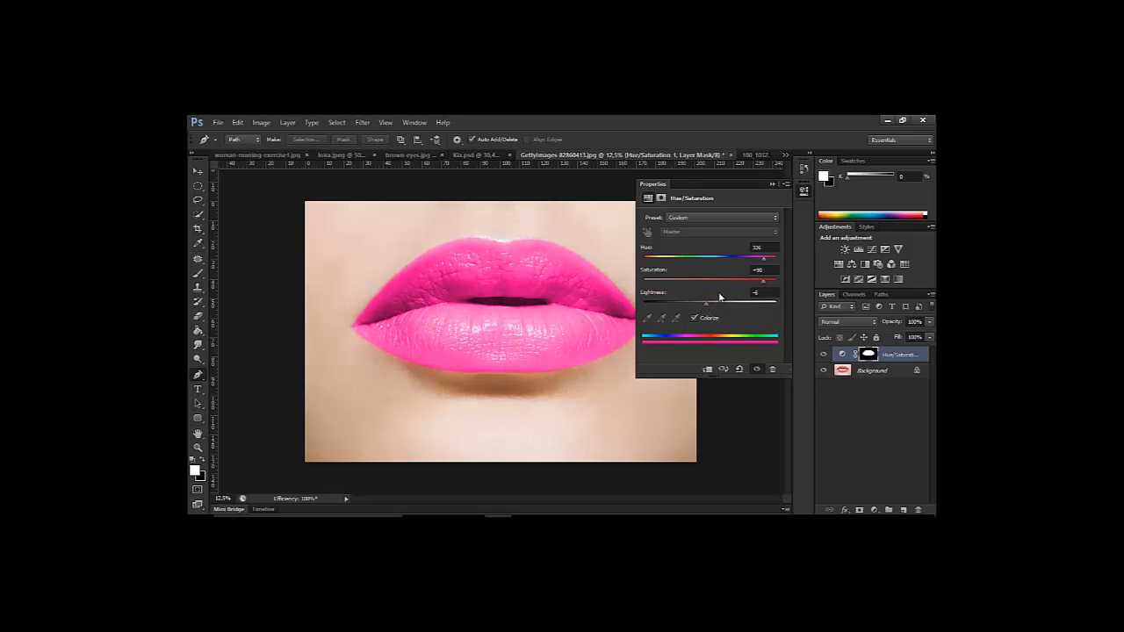
pyautogui.moveTo(764, 261); pyautogui.dragTo(761, 262)
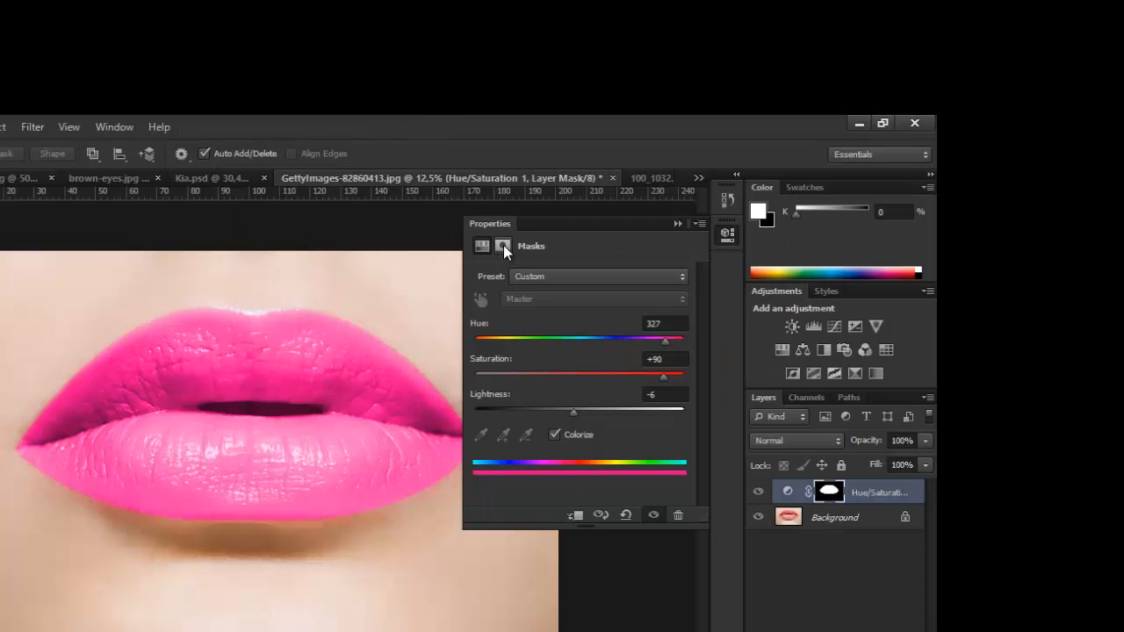
# Feather the lip adjustment's layer mask, and fine-tune the color to Lightness +2 and Saturation 82.
pyautogui.click(504, 247)
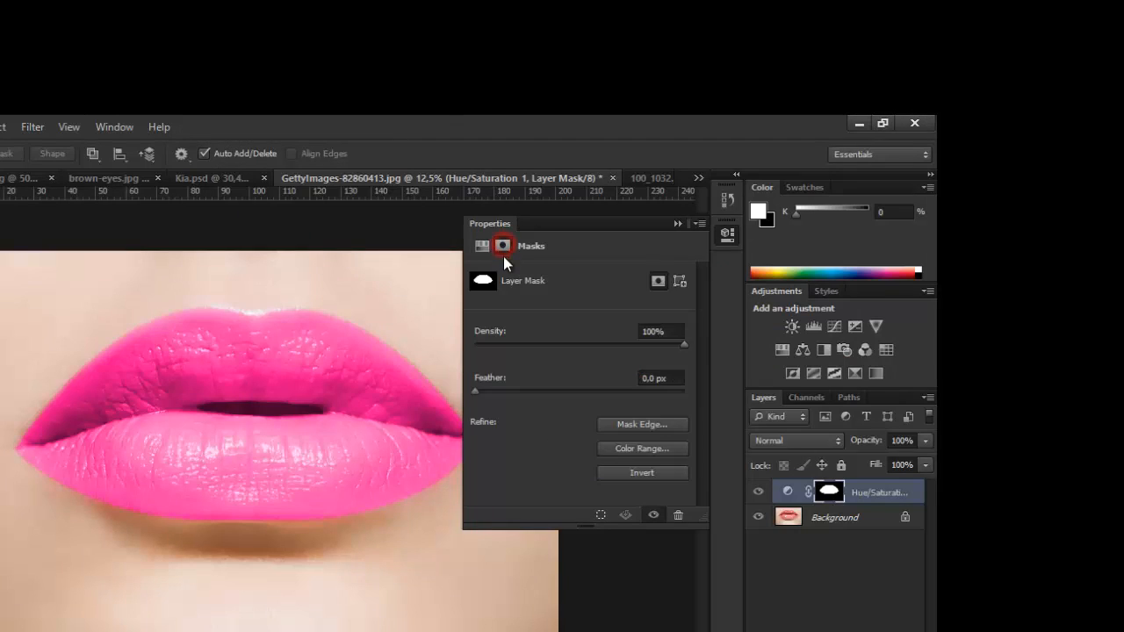
pyautogui.moveTo(475, 389); pyautogui.dragTo(580, 389)
pyautogui.click(481, 246)
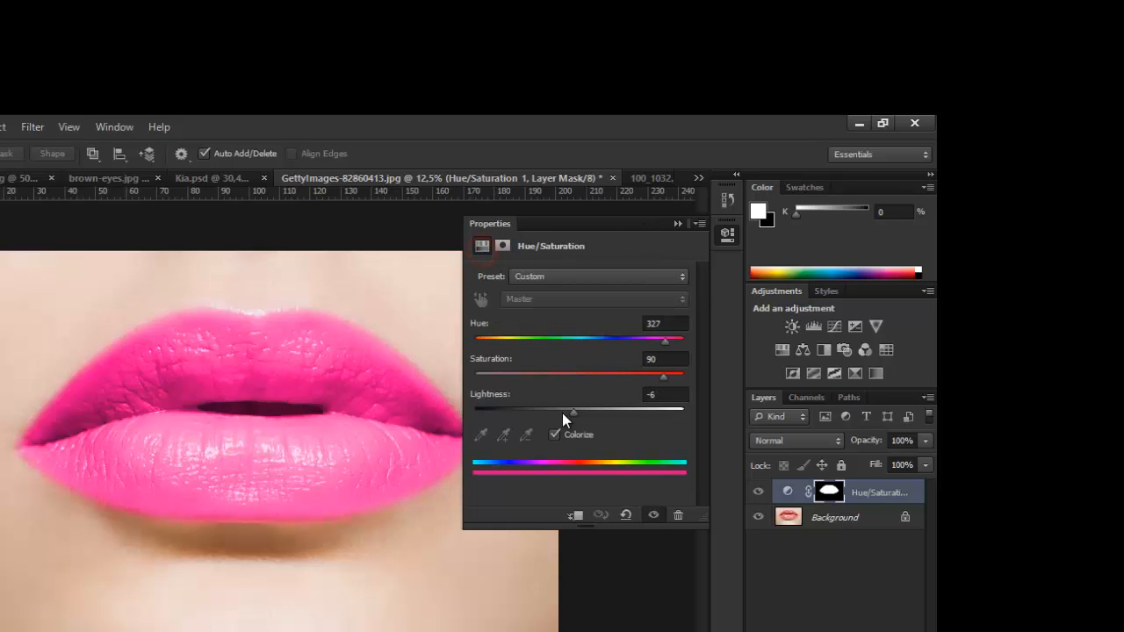
pyautogui.moveTo(575, 417); pyautogui.dragTo(583, 411)
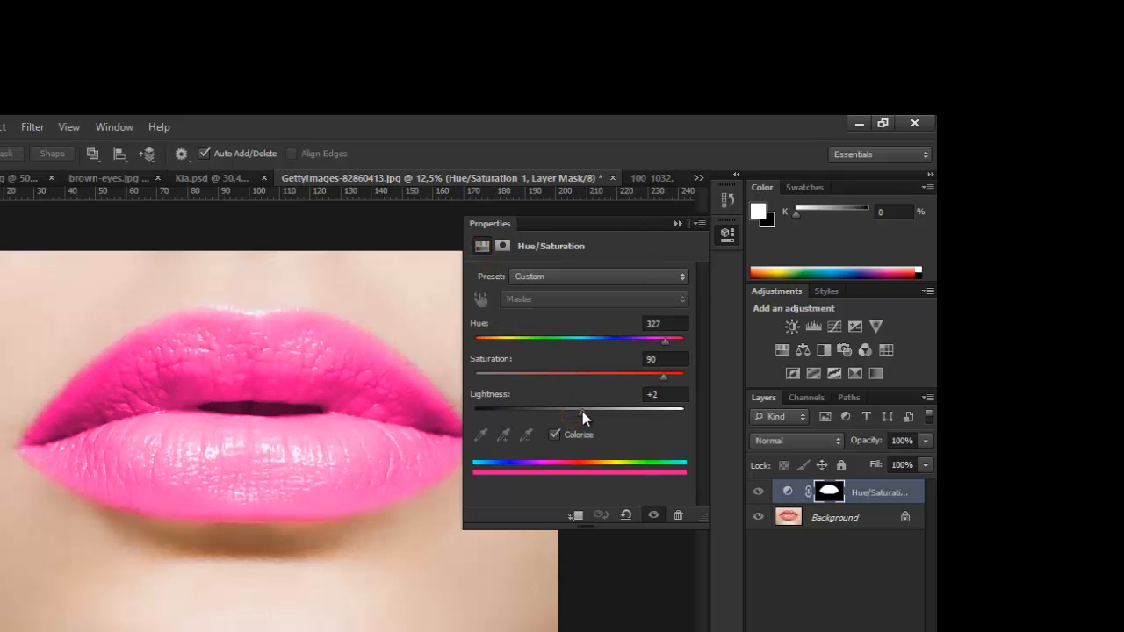
pyautogui.moveTo(664, 377); pyautogui.dragTo(660, 380)
# Compare the lips with and without the Hue/Saturation adjustment, leaving it visible, and collapse its settings.
pyautogui.click(654, 515)
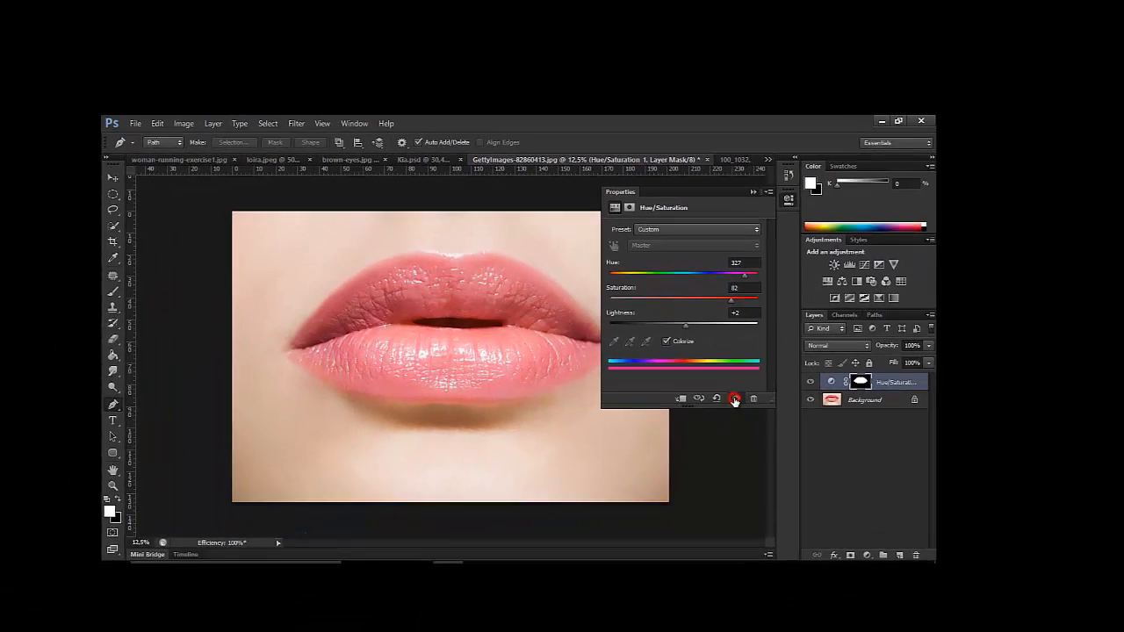
pyautogui.click(682, 473)
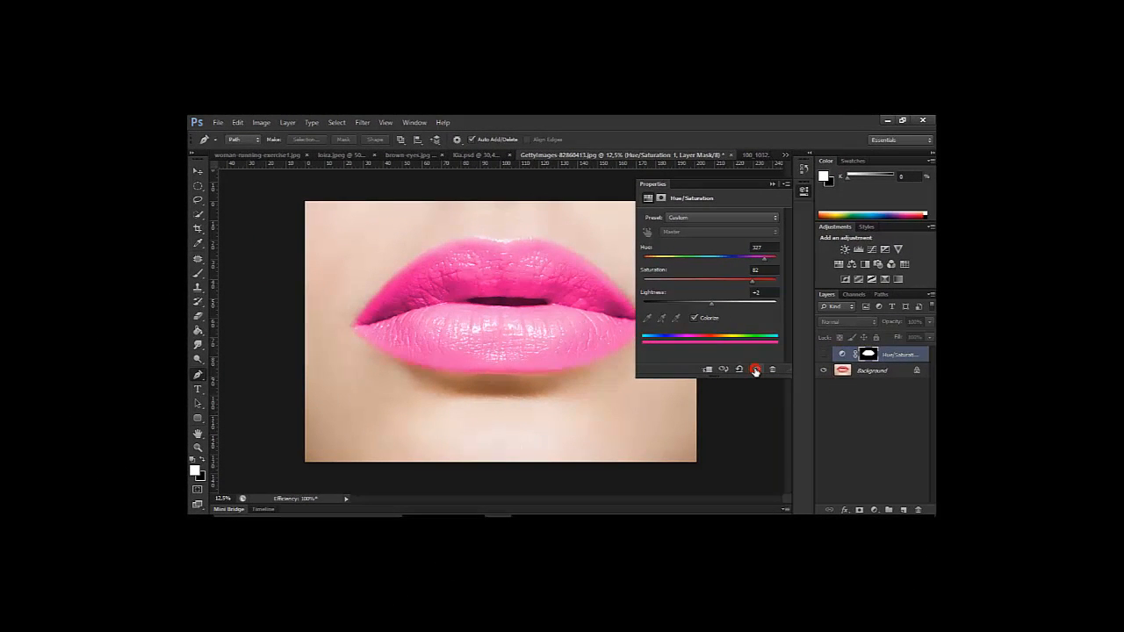
pyautogui.click(683, 472)
pyautogui.click(756, 370)
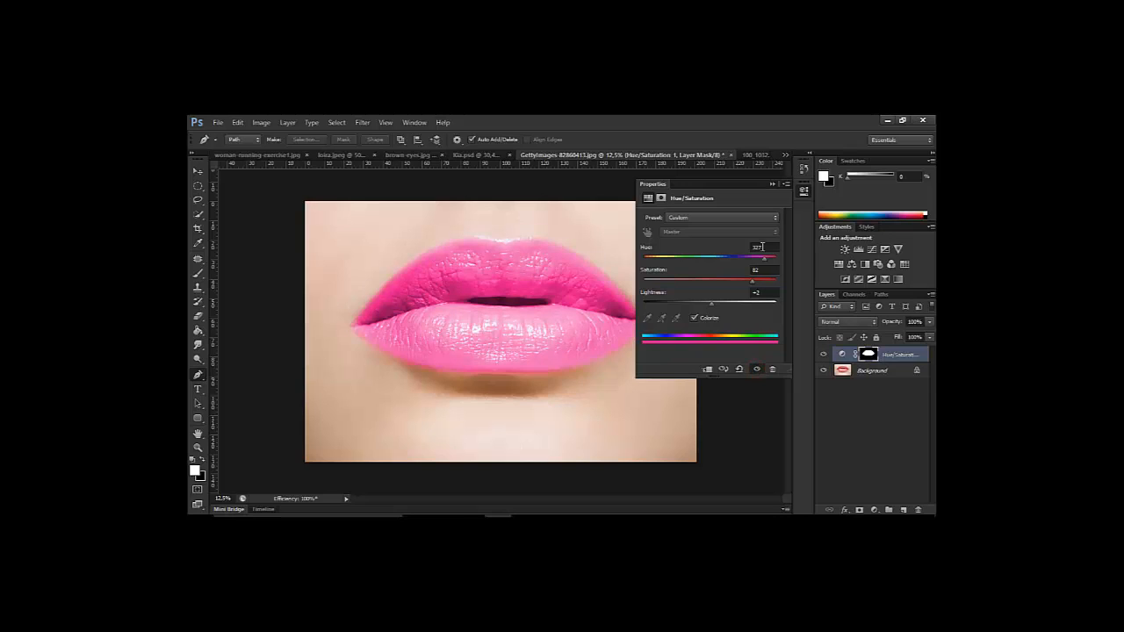
pyautogui.click(769, 185)
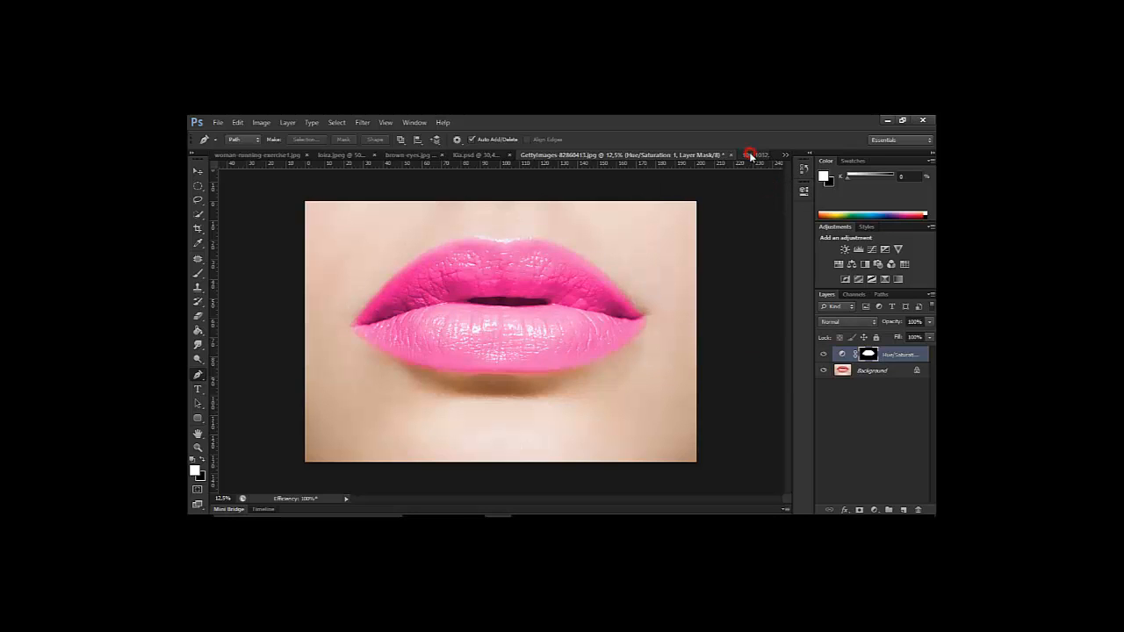
# Review the open images 100_1032.jpg, GettyImages-82860413.jpg, Kia.psd and brown-eyes.jpg.
pyautogui.click(751, 154)
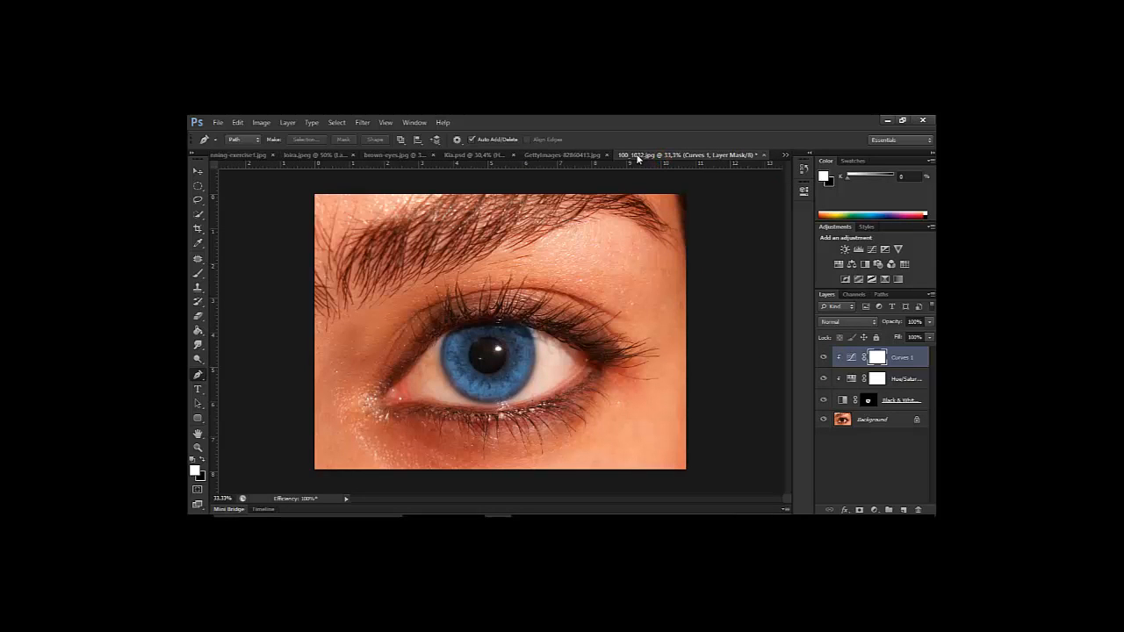
pyautogui.click(563, 156)
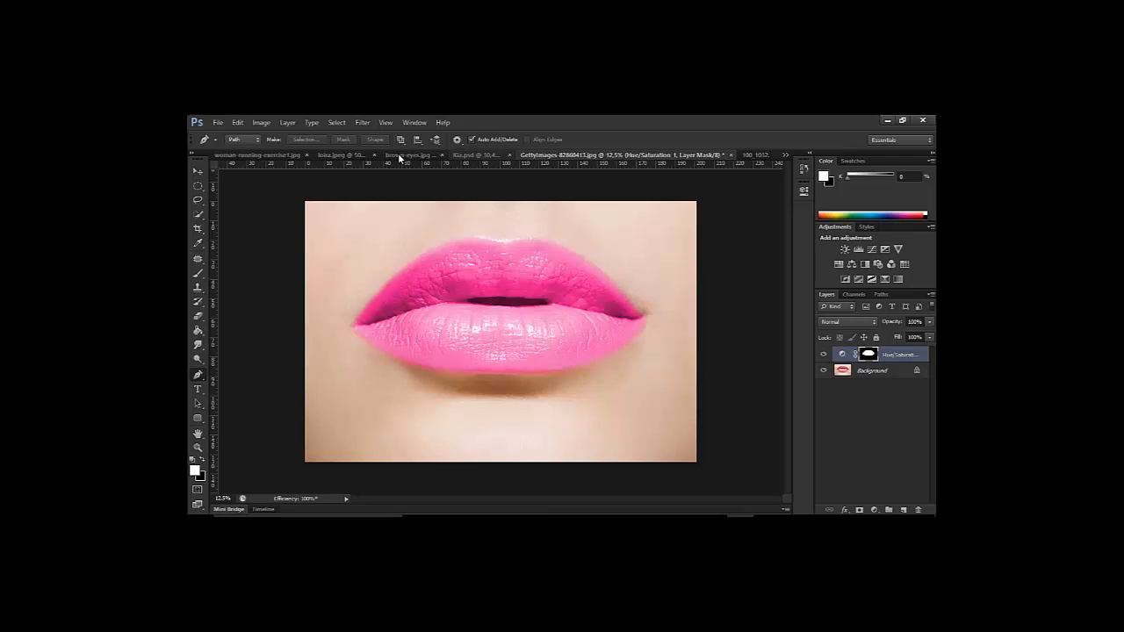
pyautogui.hotkey('ctrl', 'shift', 'Tab')
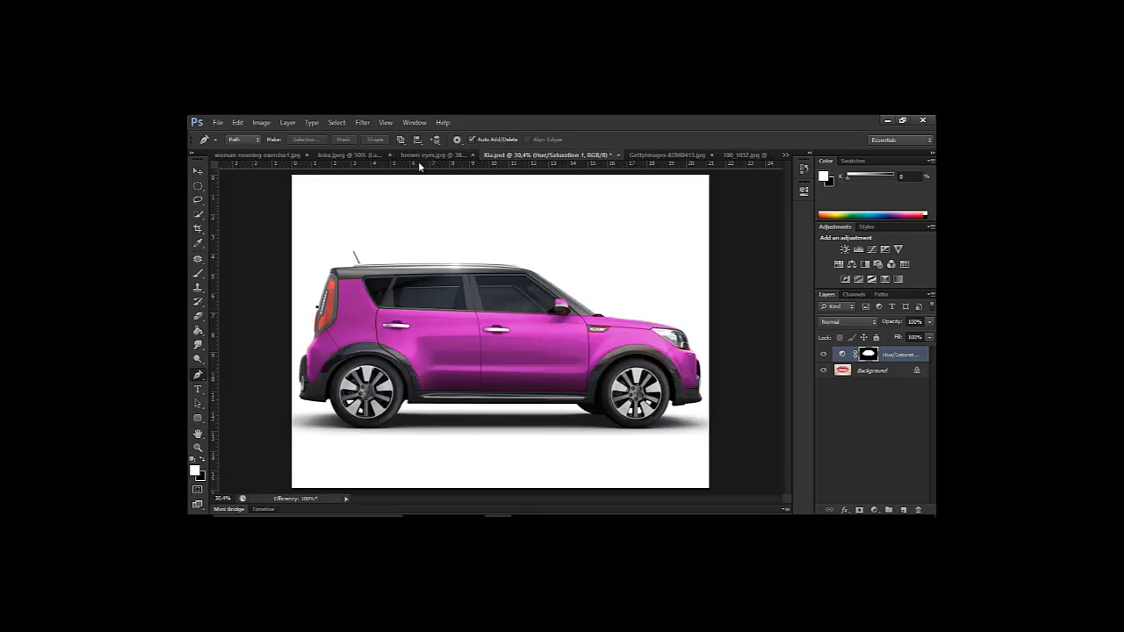
pyautogui.hotkey('ctrl', 'shift', 'Tab')
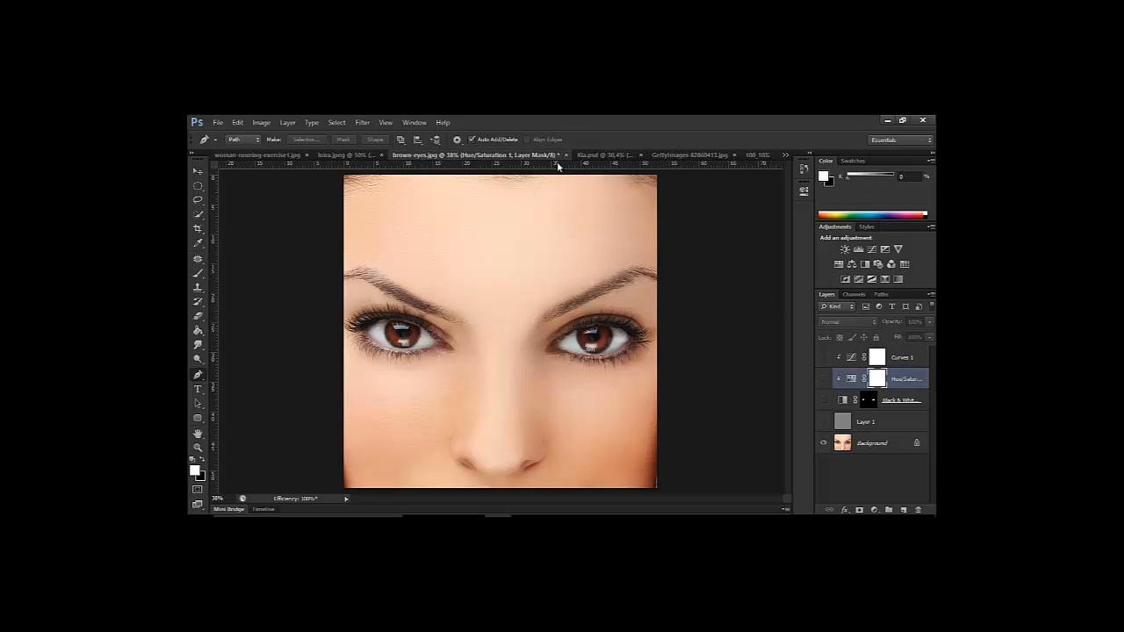
# In Kia.psd, compare the car with and without its Hue/Saturation adjustment and recolor it blue with Hue 207, Saturation 69 and Lightness +2.
pyautogui.click(591, 156)
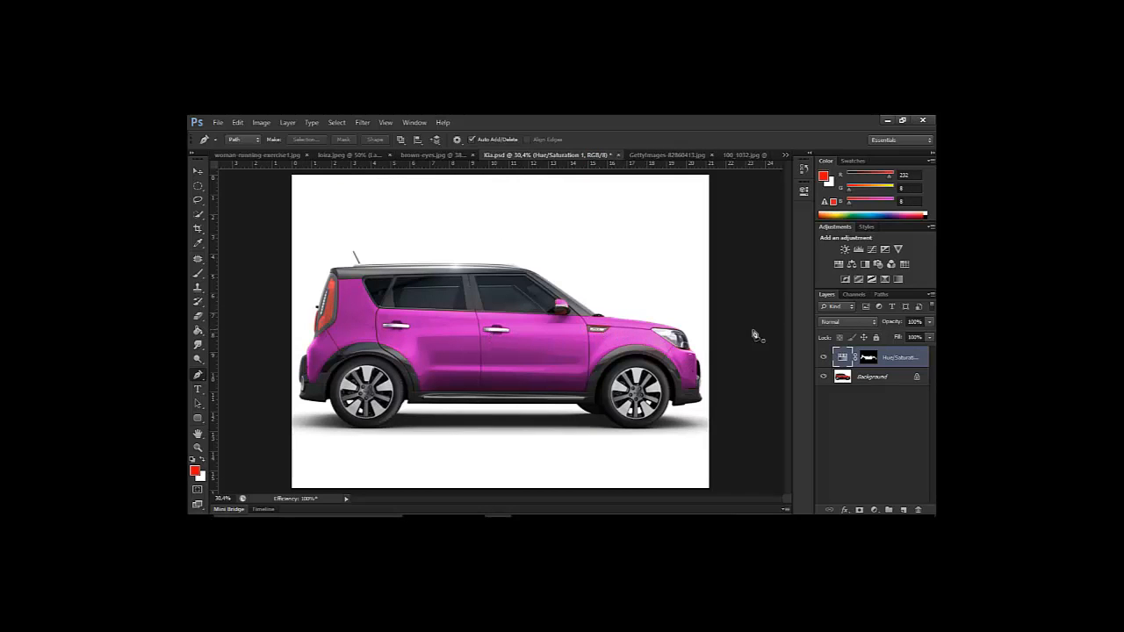
pyautogui.doubleClick(843, 356)
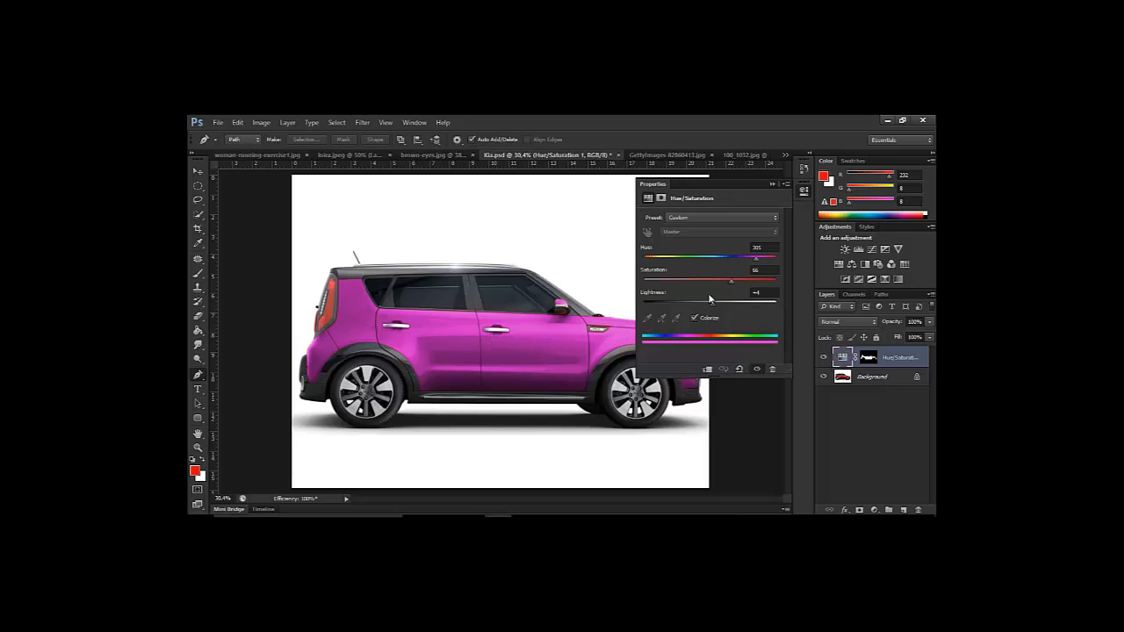
pyautogui.moveTo(732, 284); pyautogui.dragTo(712, 282)
pyautogui.click(757, 370)
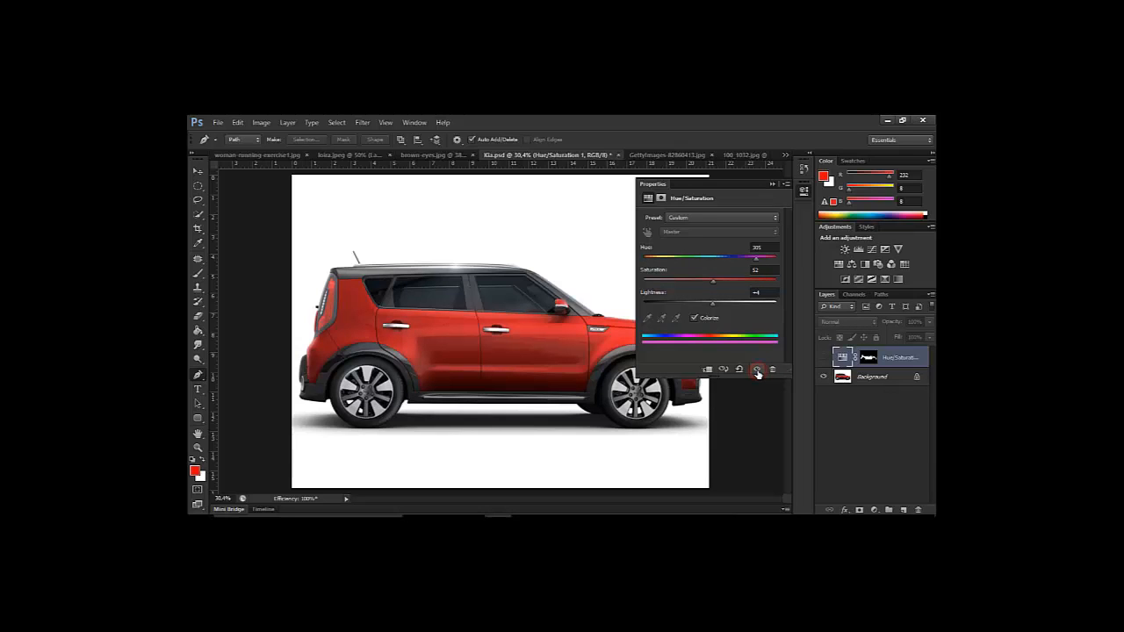
pyautogui.click(757, 371)
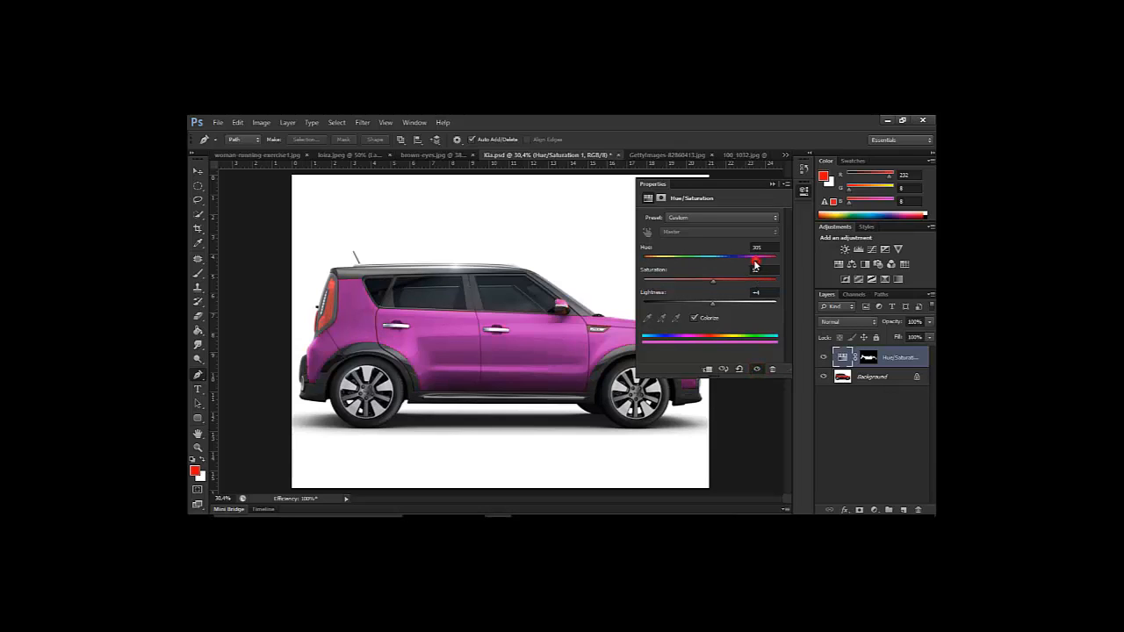
pyautogui.moveTo(755, 263); pyautogui.dragTo(650, 297)
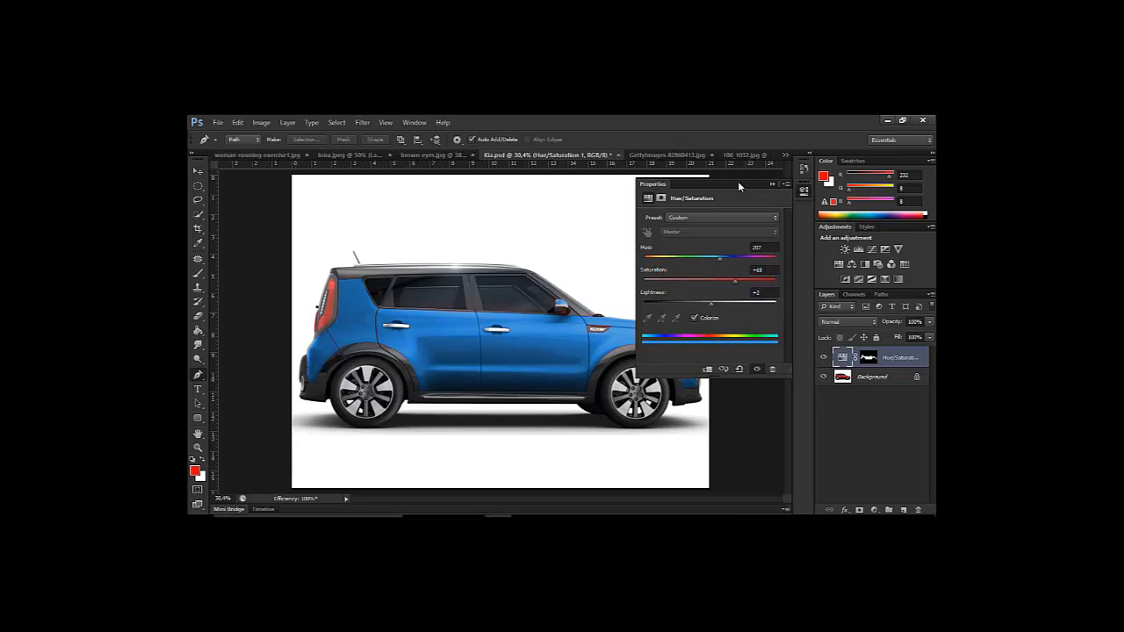
pyautogui.click(770, 185)
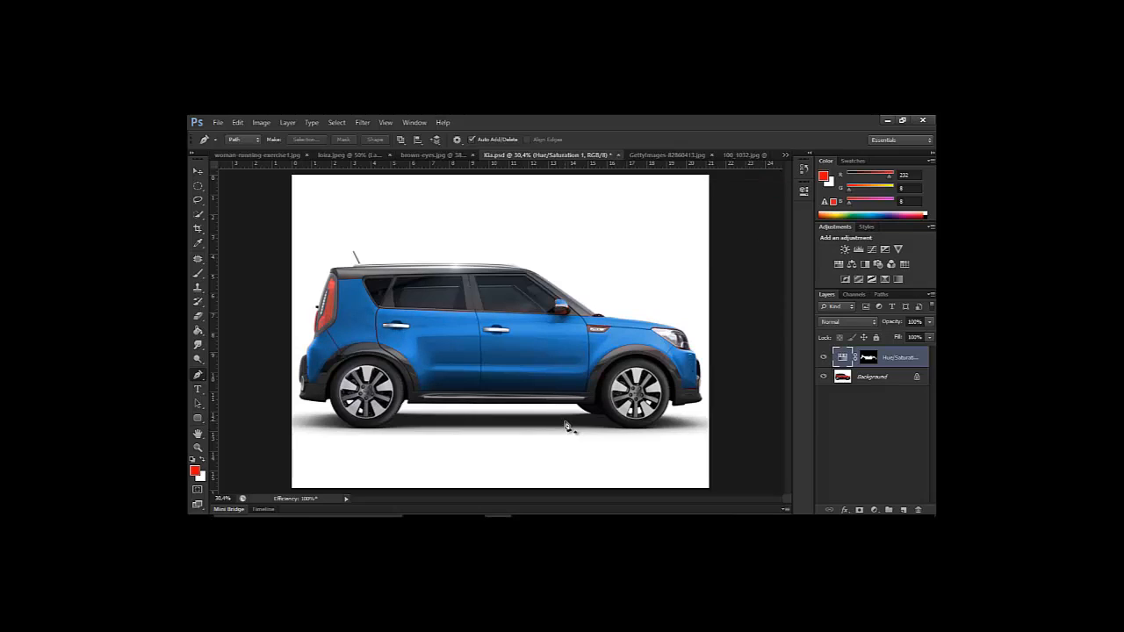
# Review the recolored photos loira.jpeg and woman-running-exercise1.jpg, ending on loira.jpeg.
pyautogui.click(334, 155)
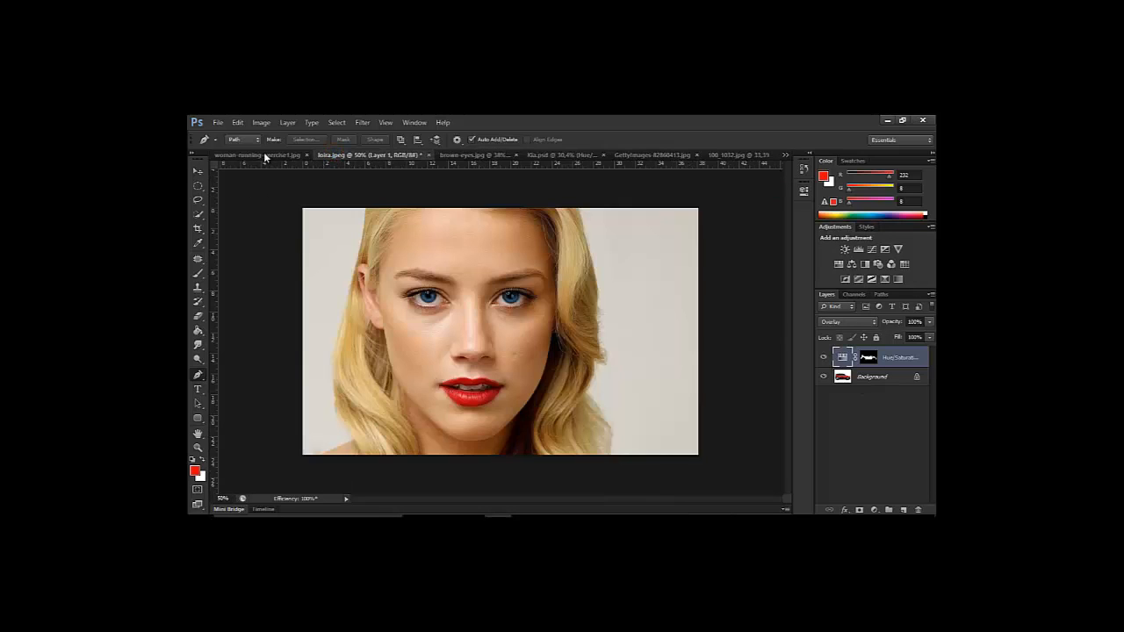
pyautogui.click(264, 155)
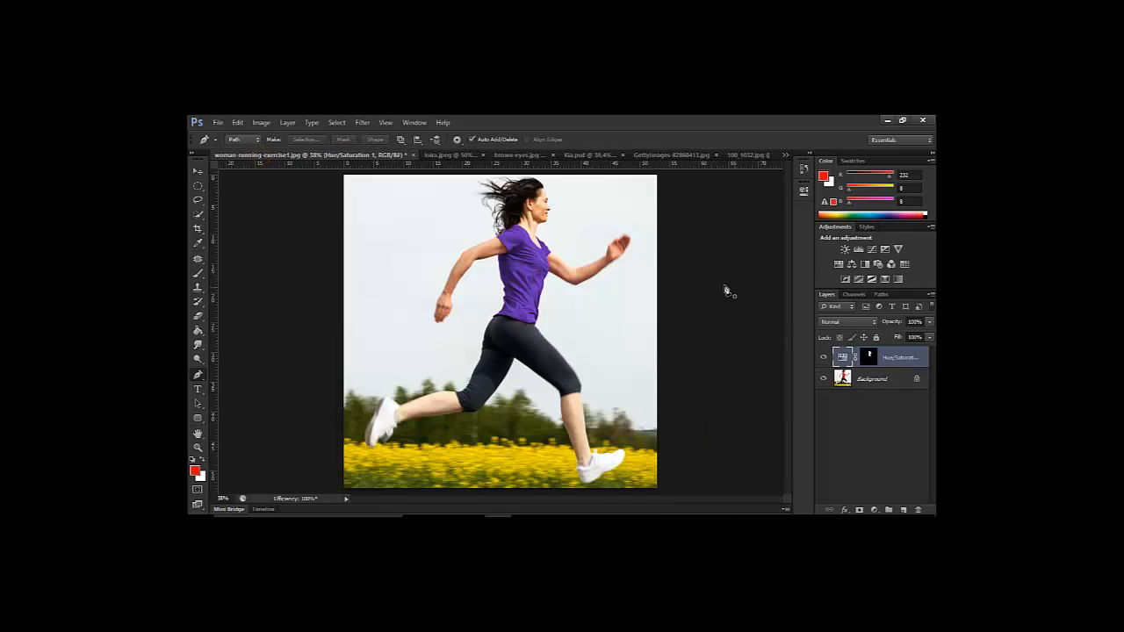
pyautogui.click(434, 155)
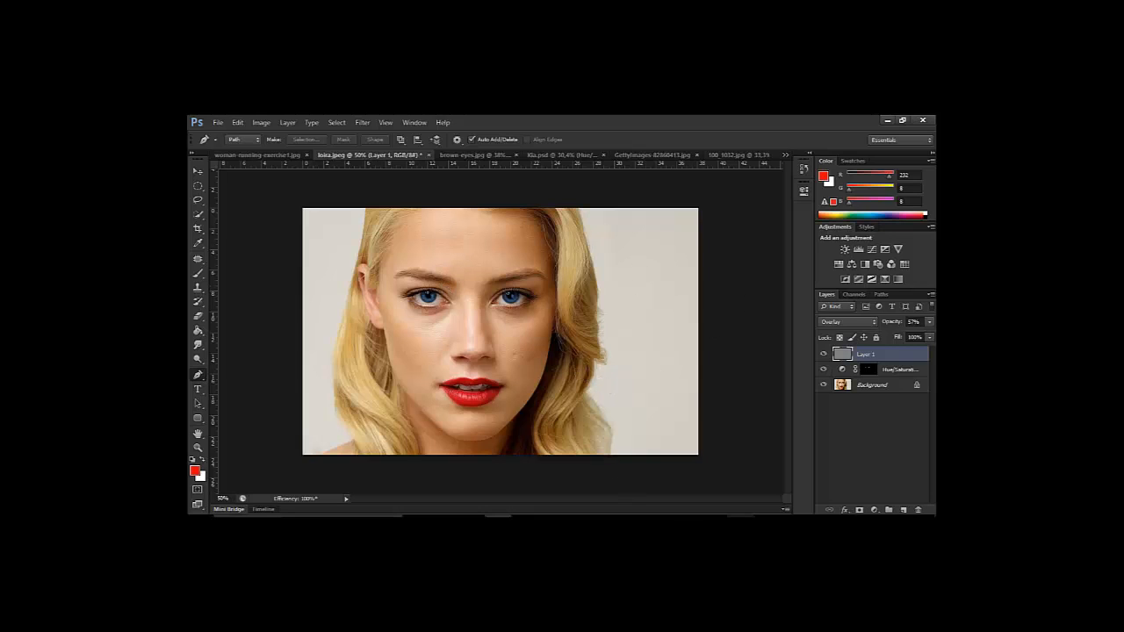
pyautogui.click(497, 517)
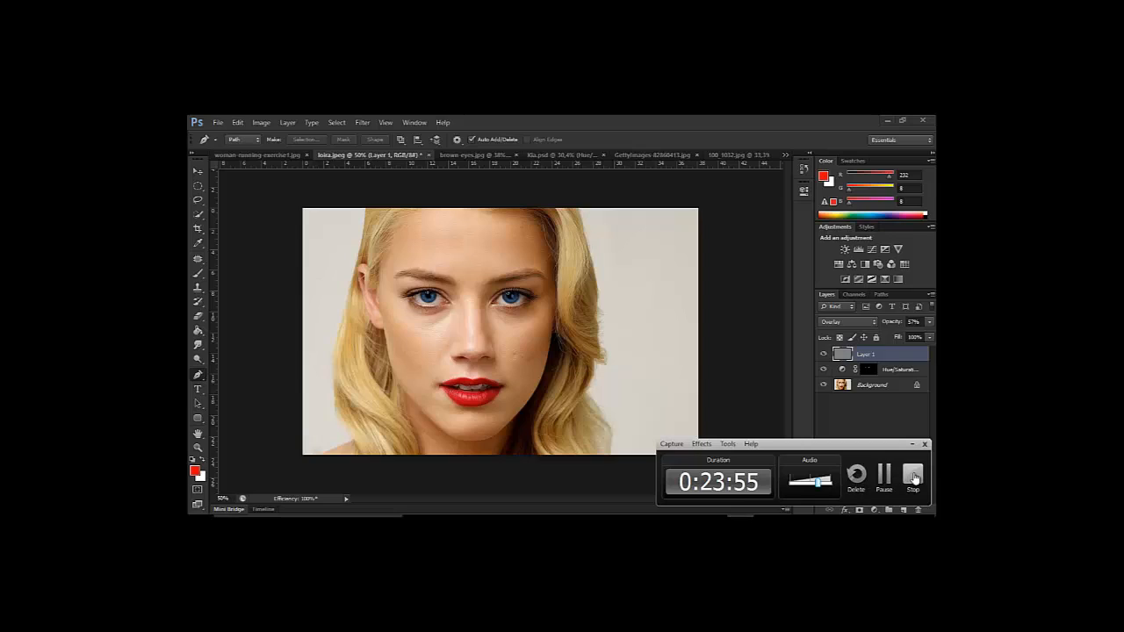